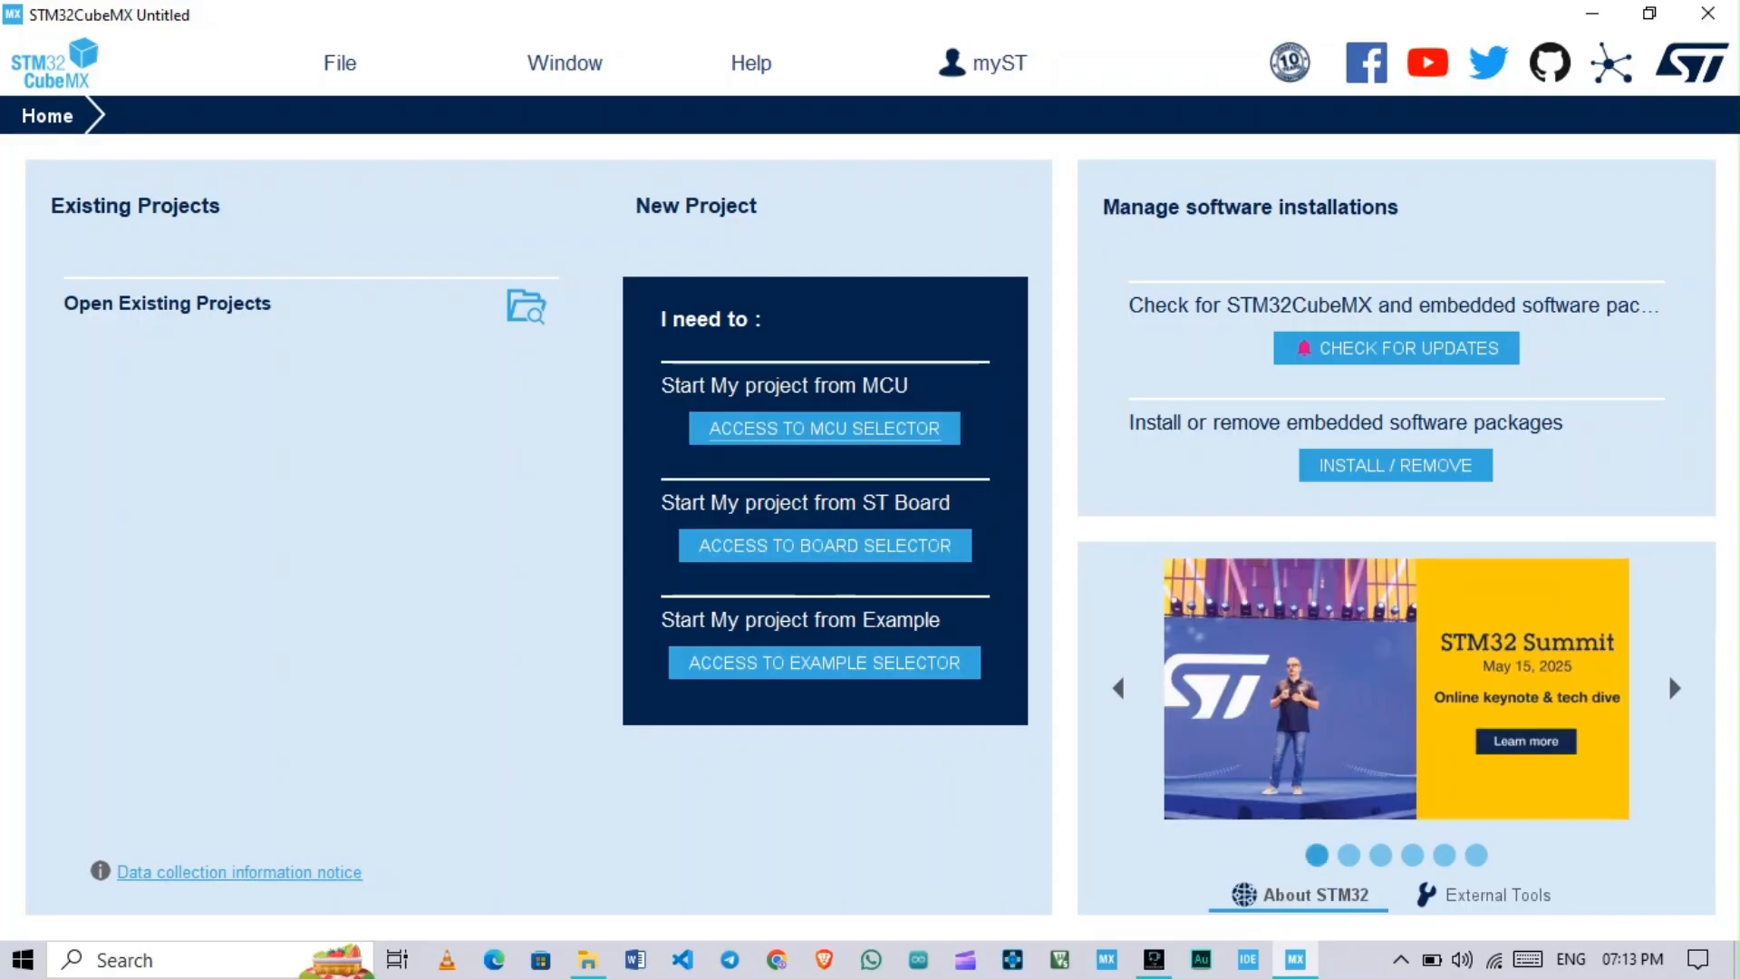
Step: Start a new project and display the MCU/MPU selector for choosing a microcontroller
key("alt+f")
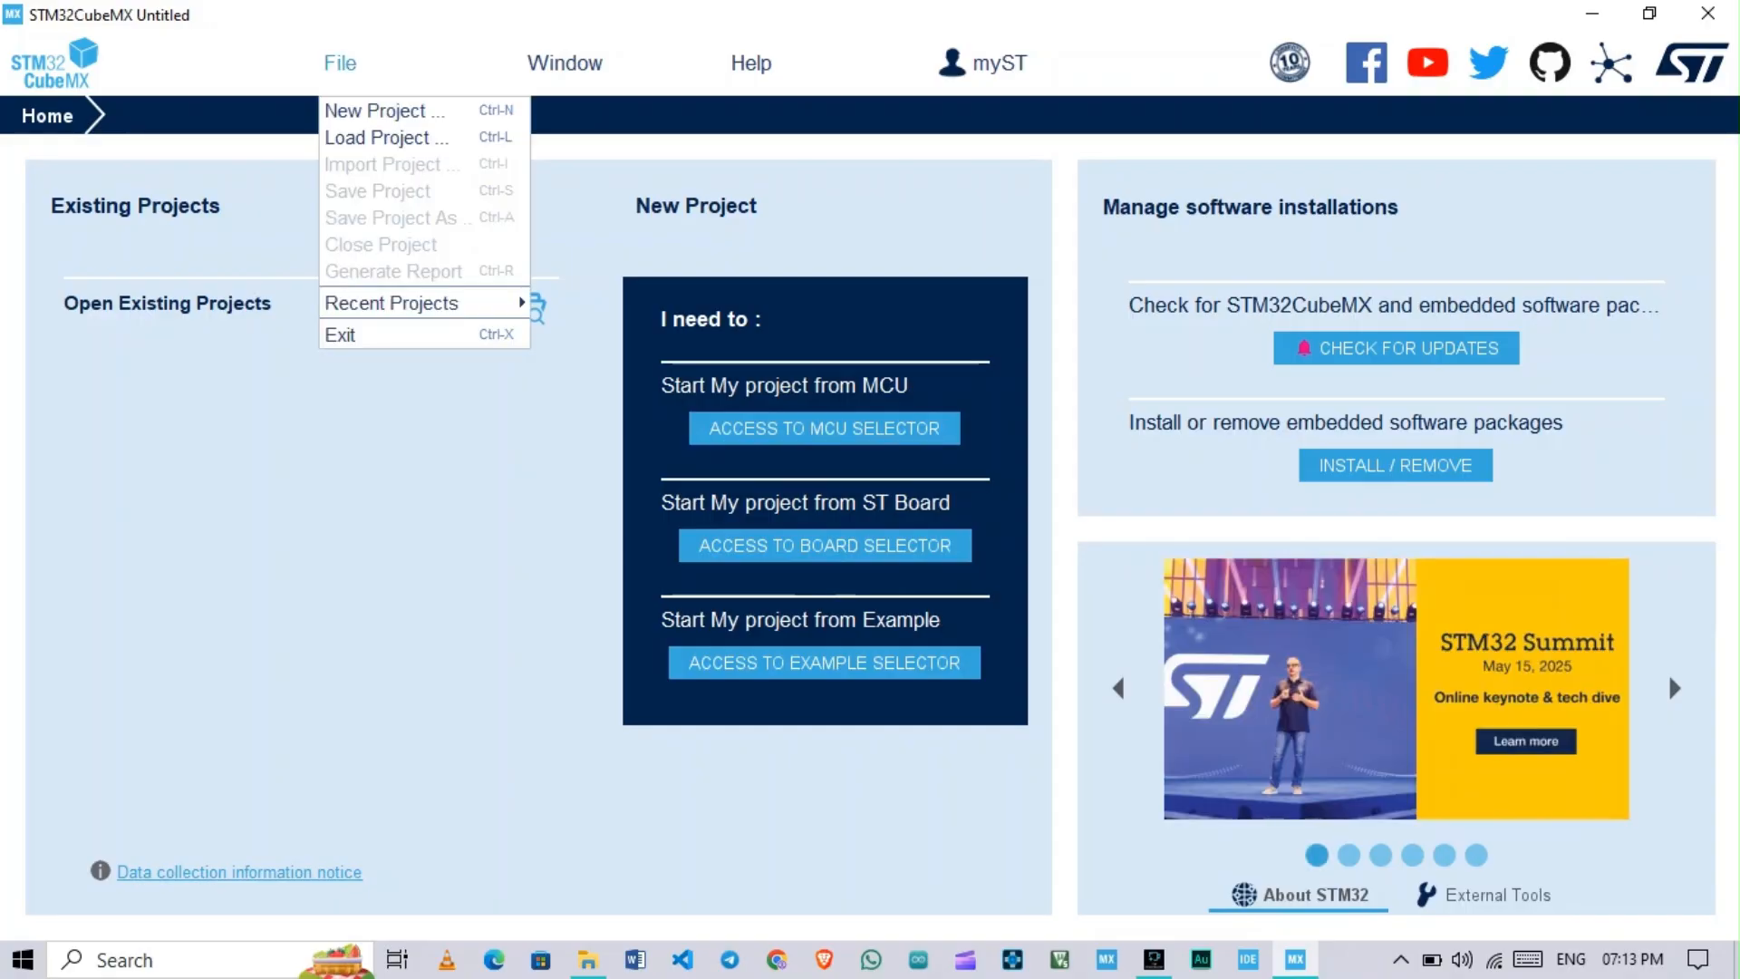
key("Down")
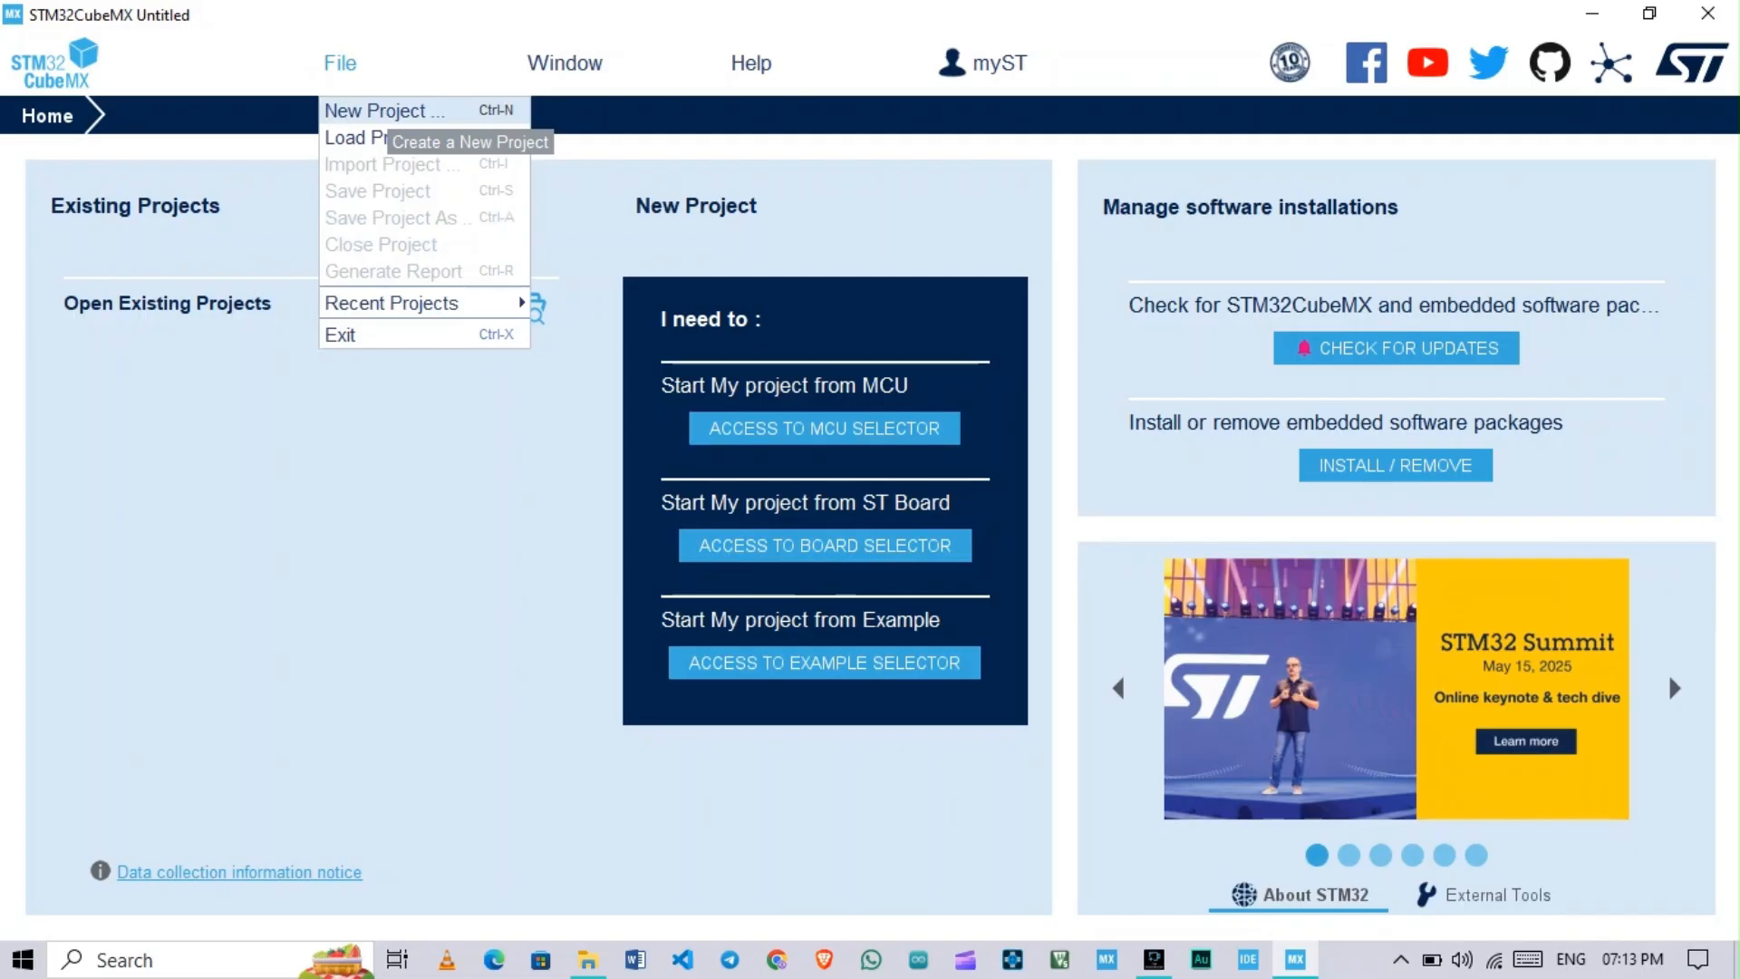
key("Return")
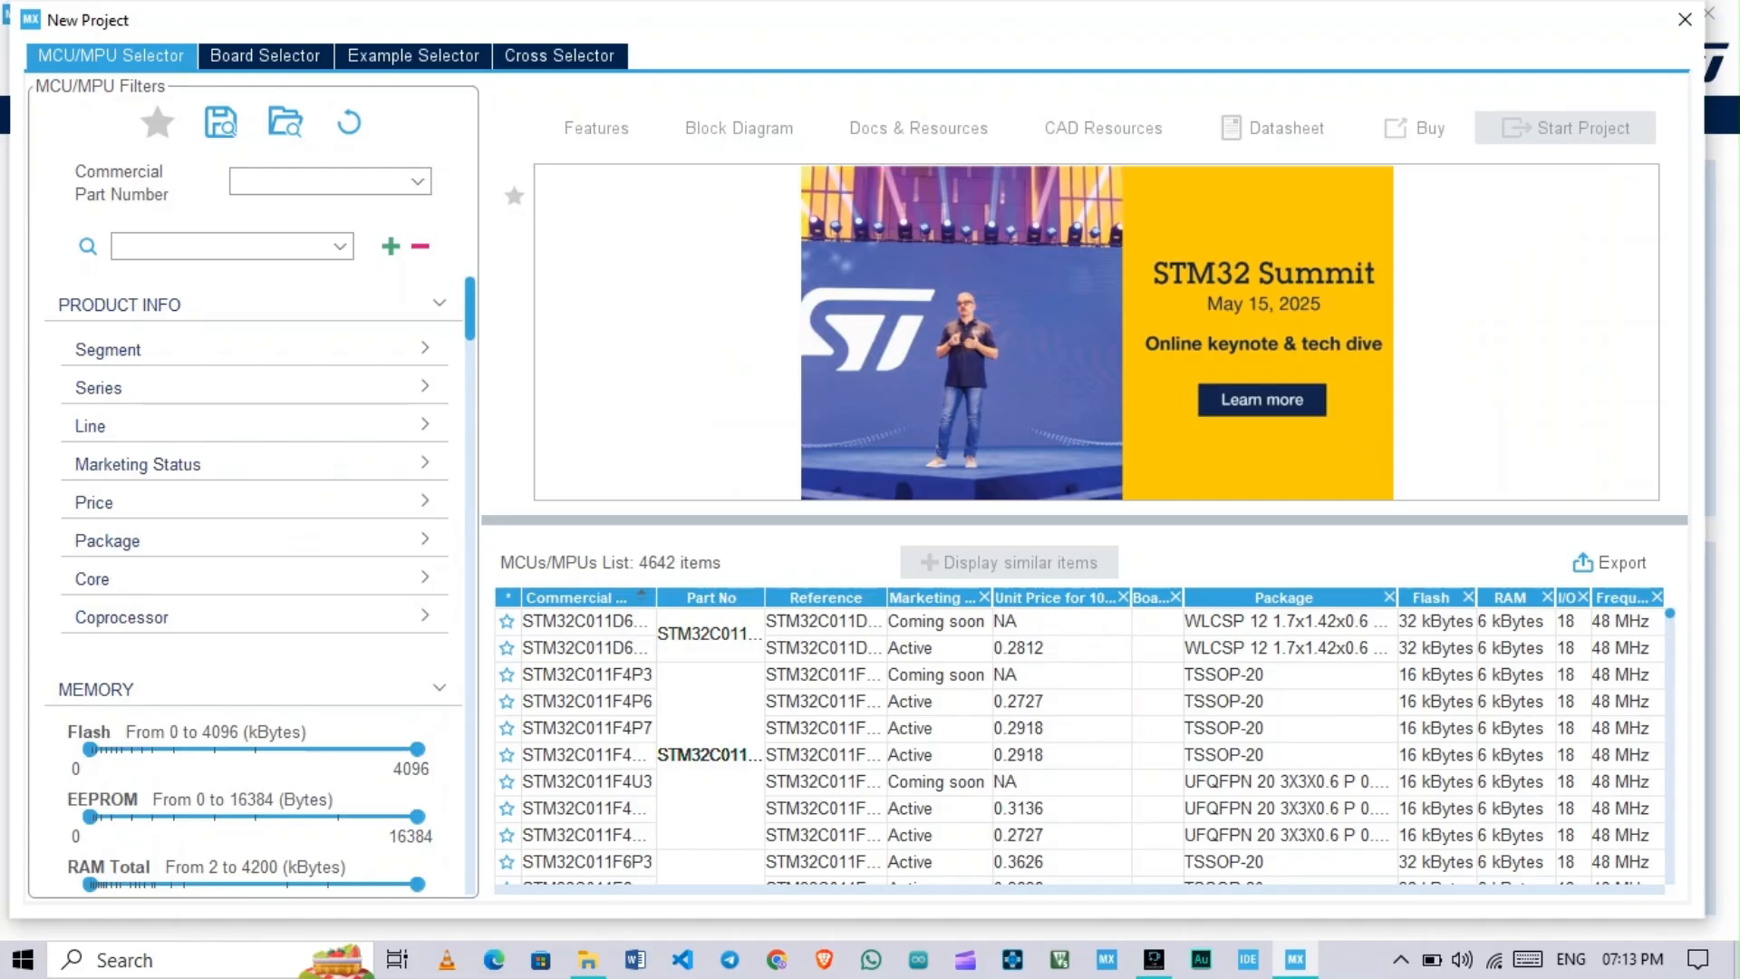
left_click_drag(886, 21, 906, 27)
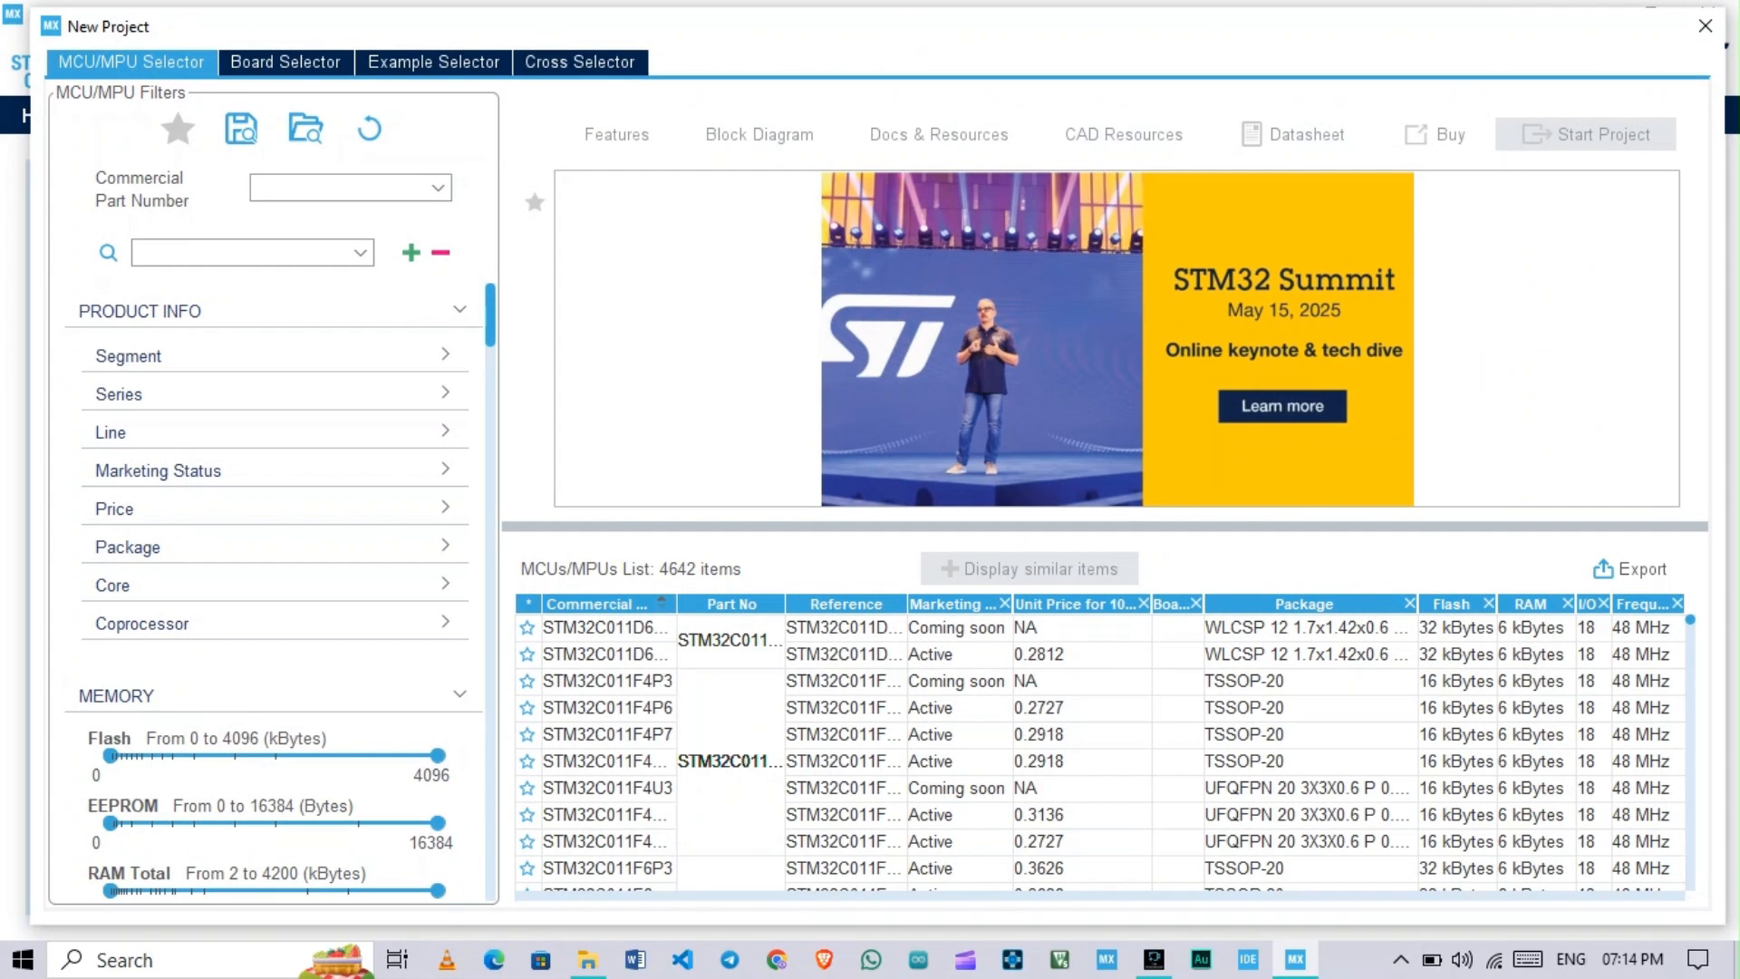
left_click(286, 62)
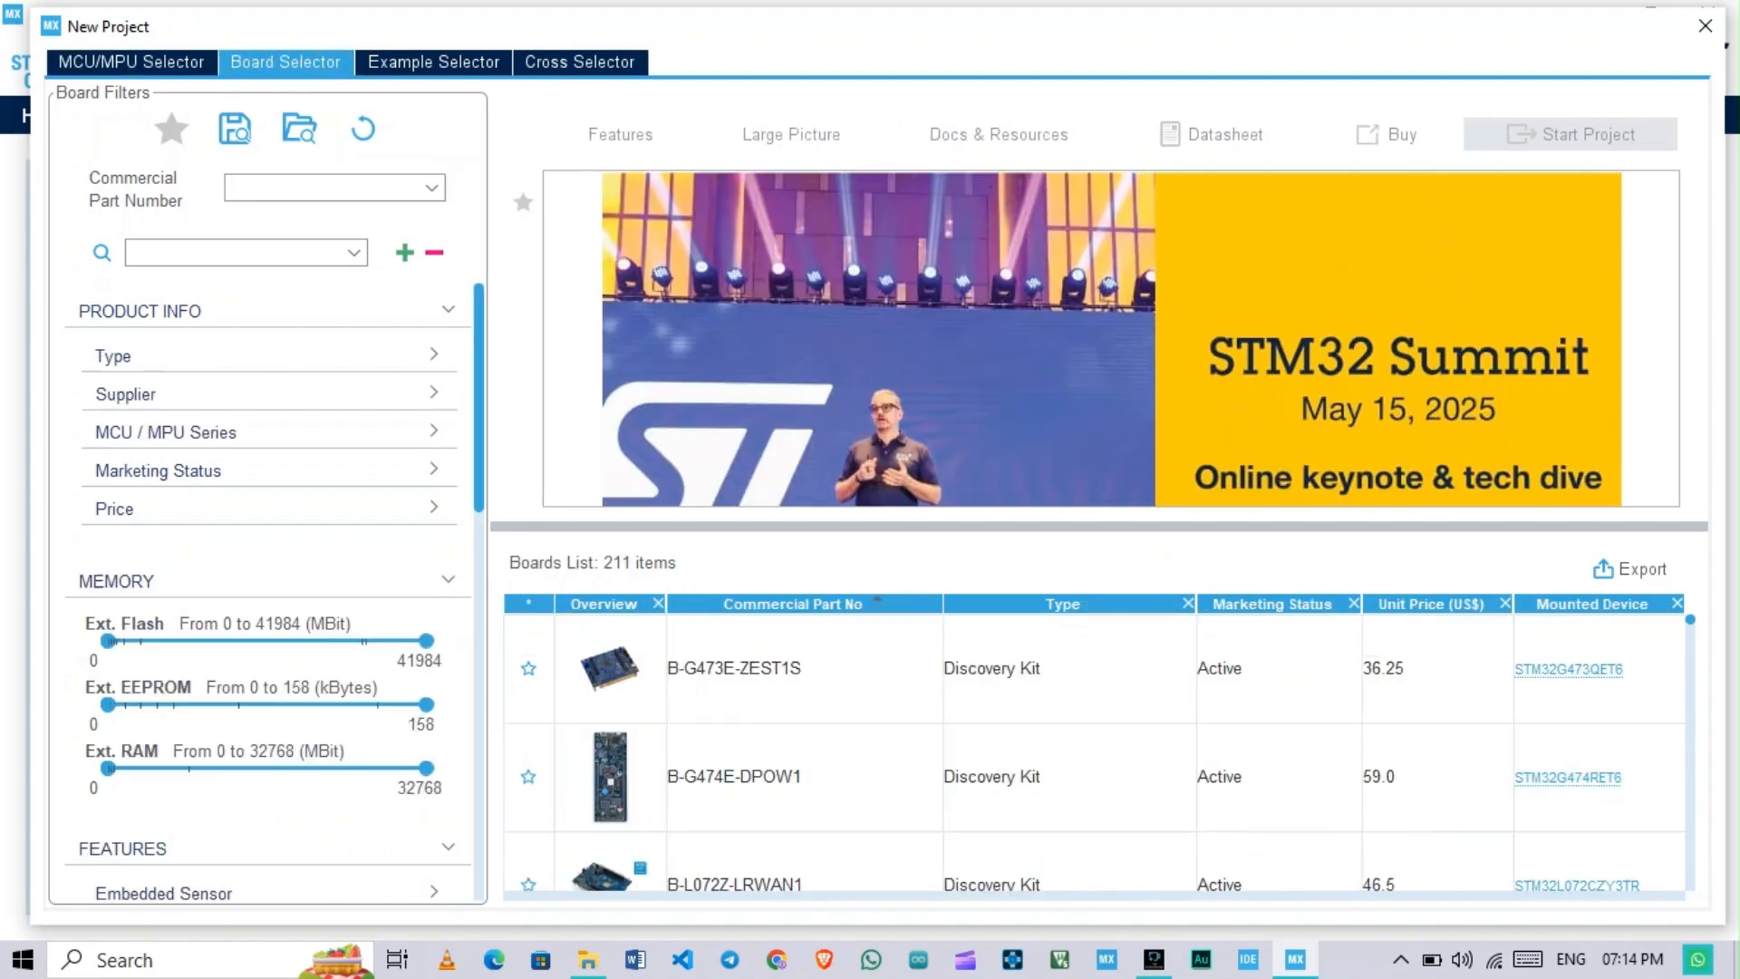
left_click(131, 62)
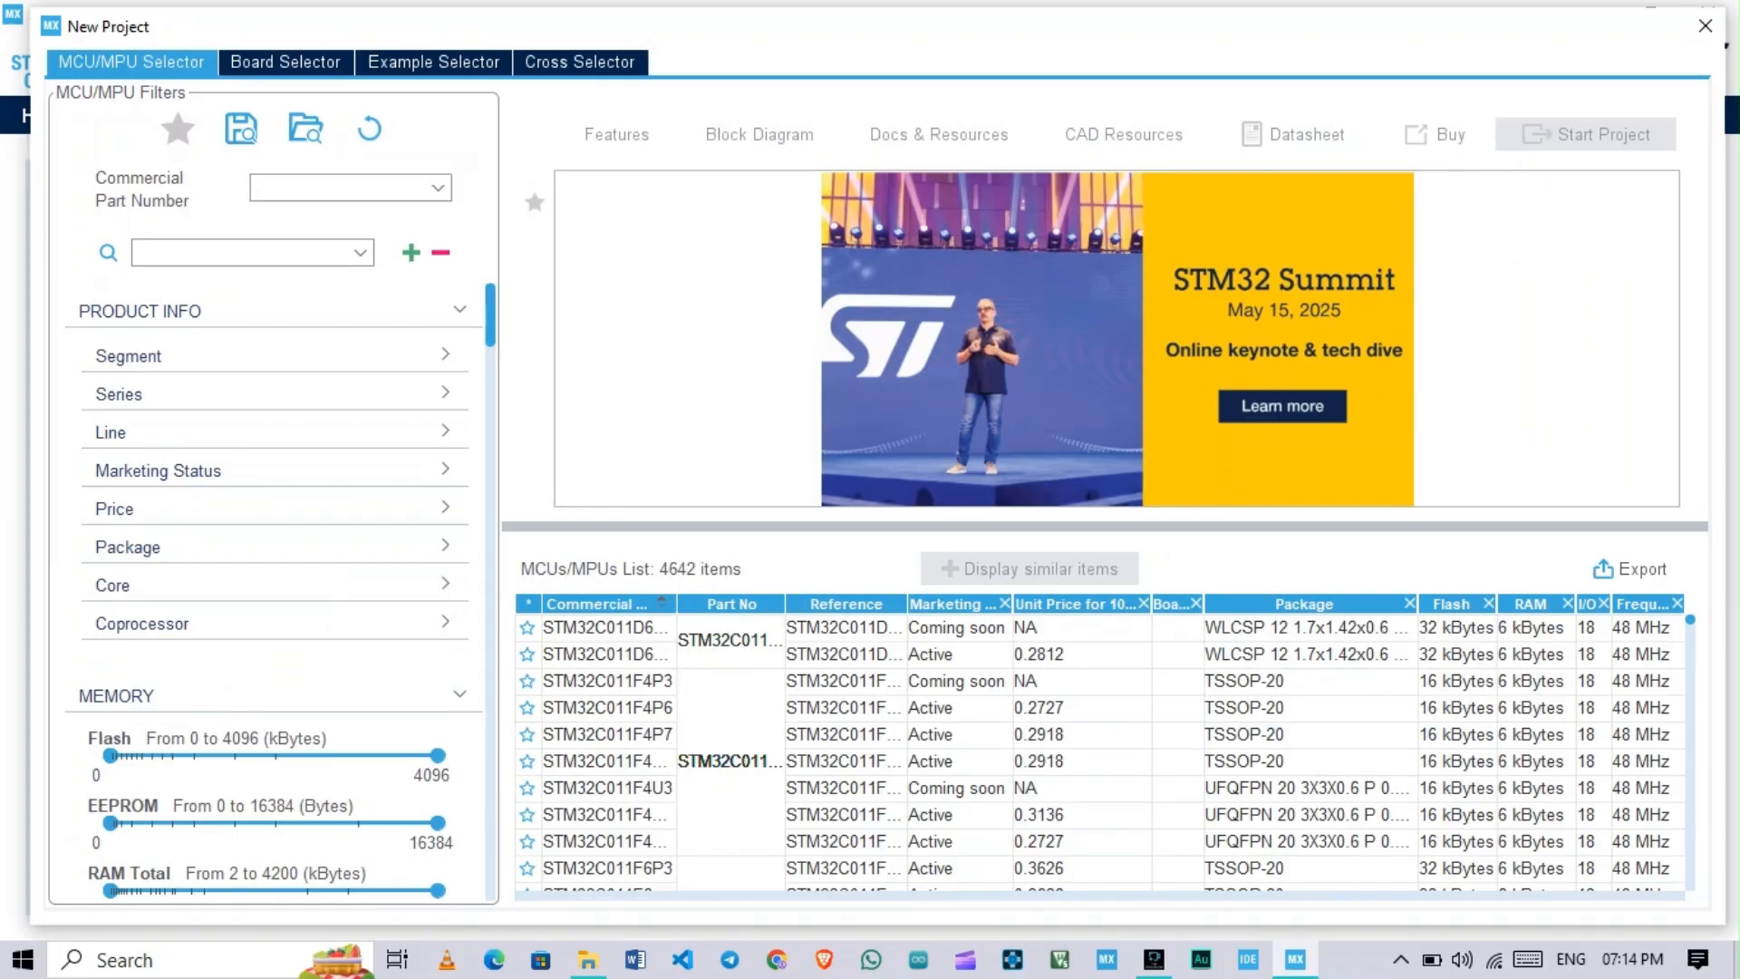
Step: Filter the microcontrollers by commercial part number STM32F103C8T6 and start a project with that exact part
type("stm32f13")
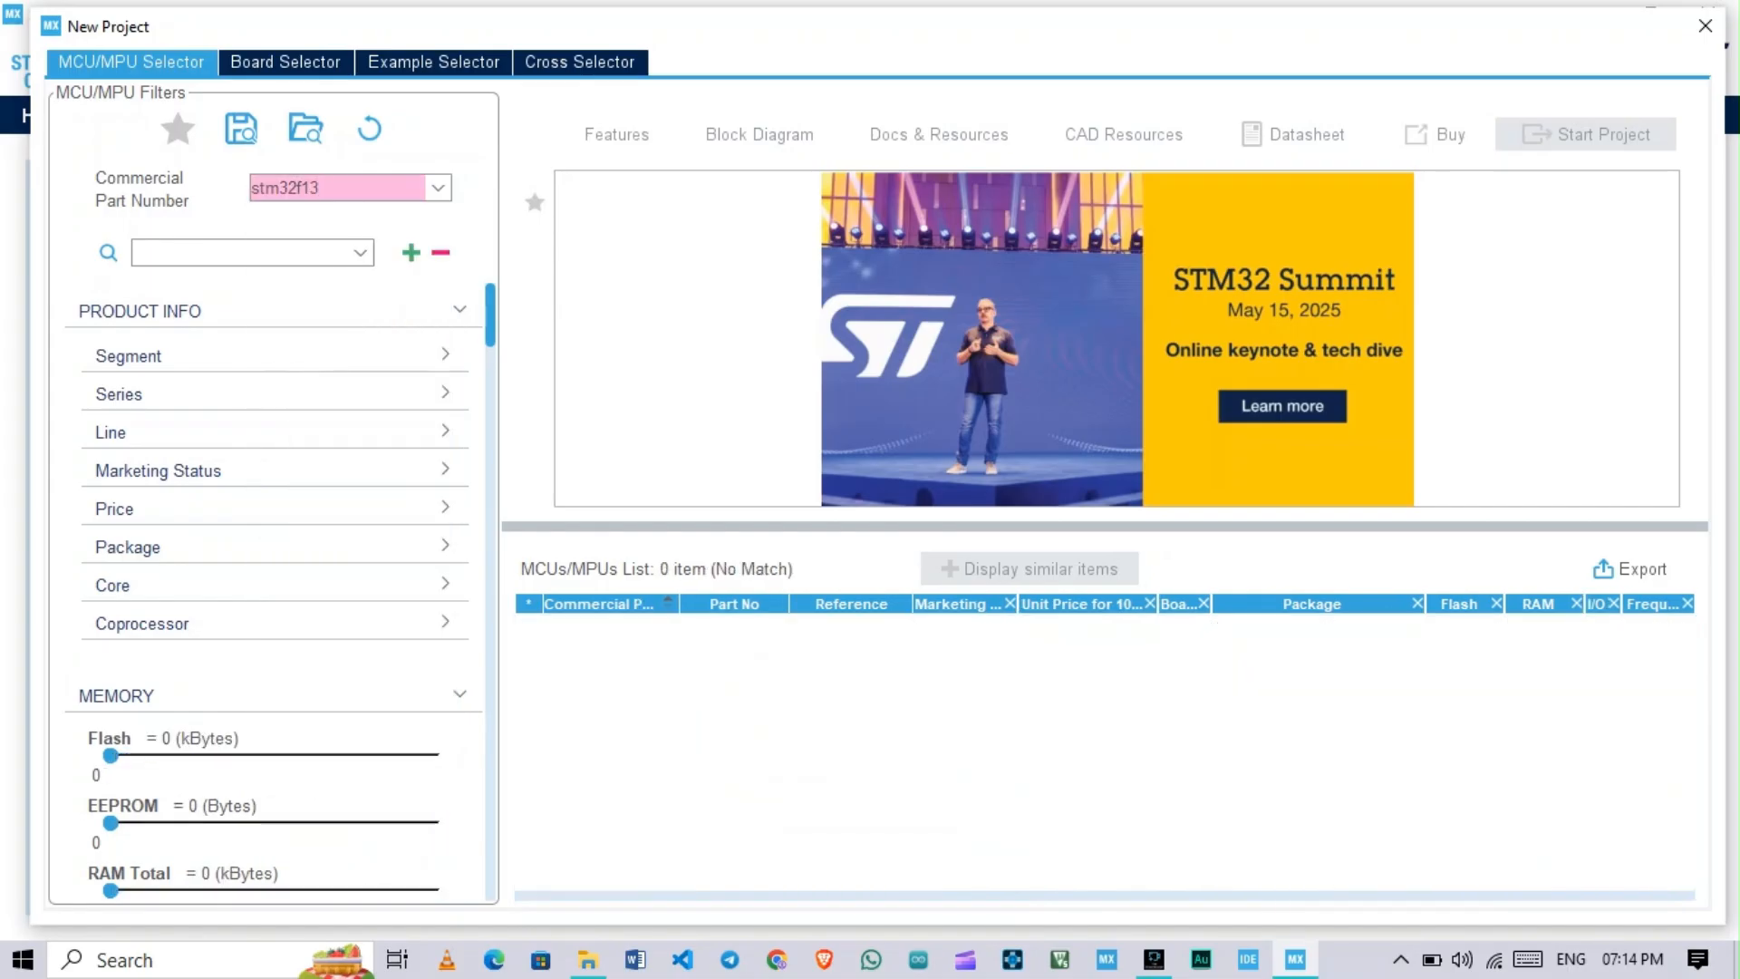
key("BackSpace")
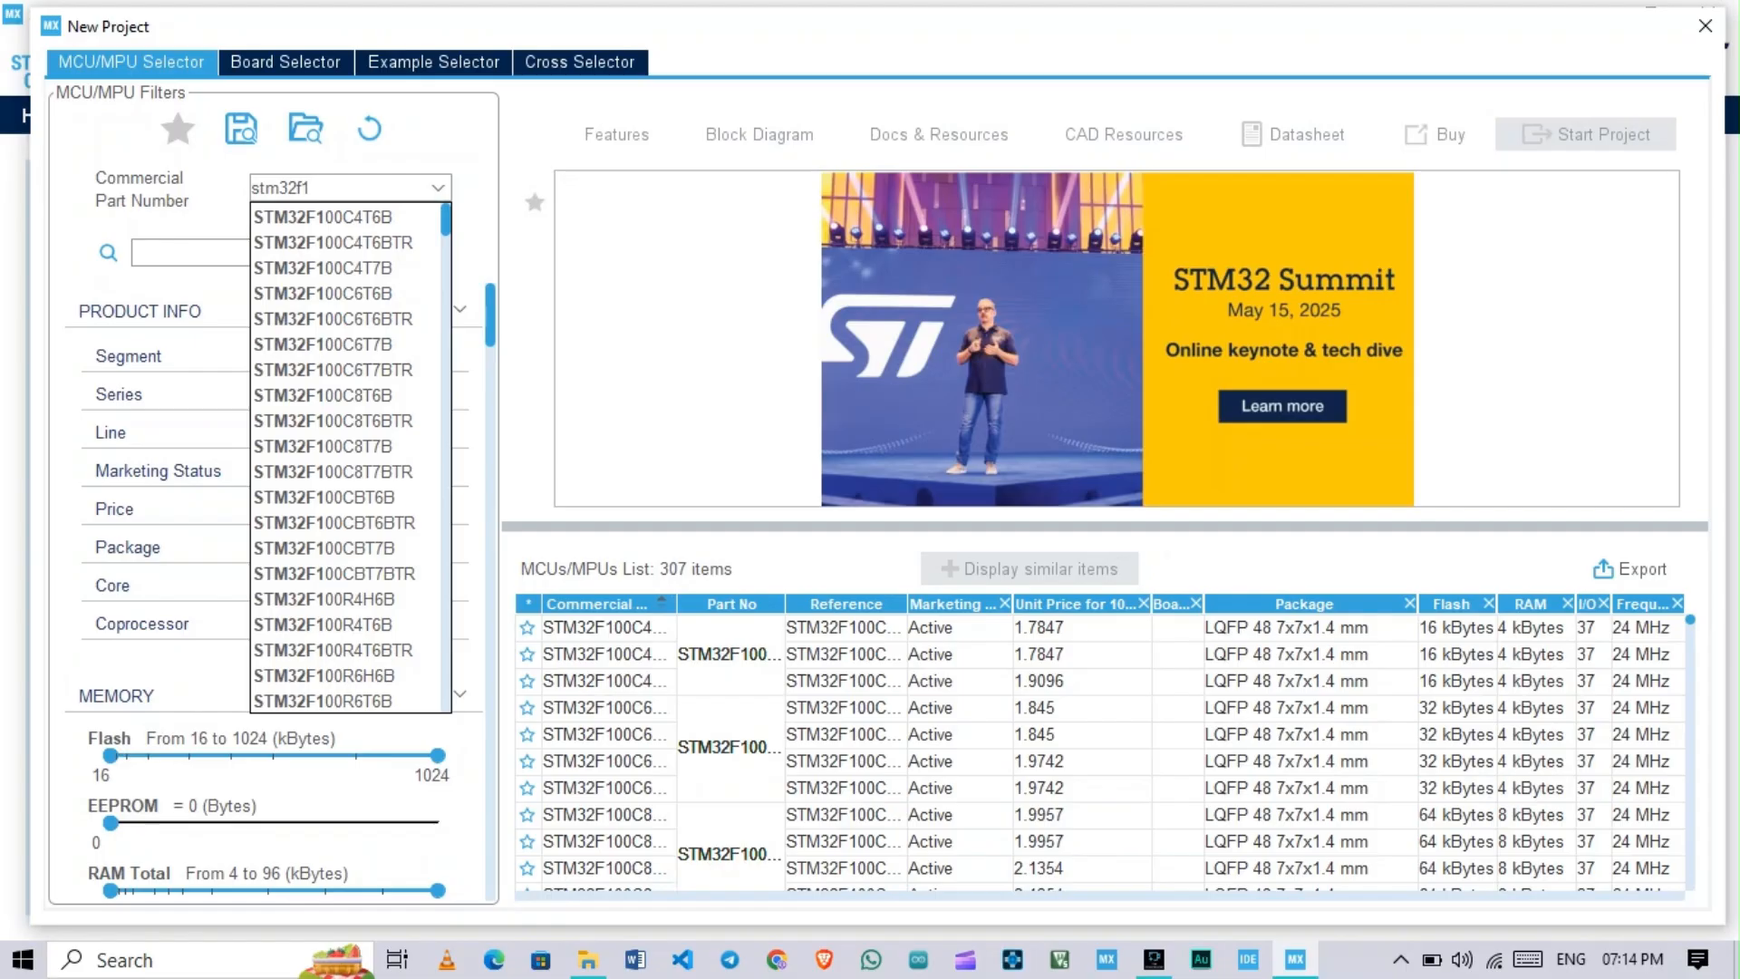
type("03")
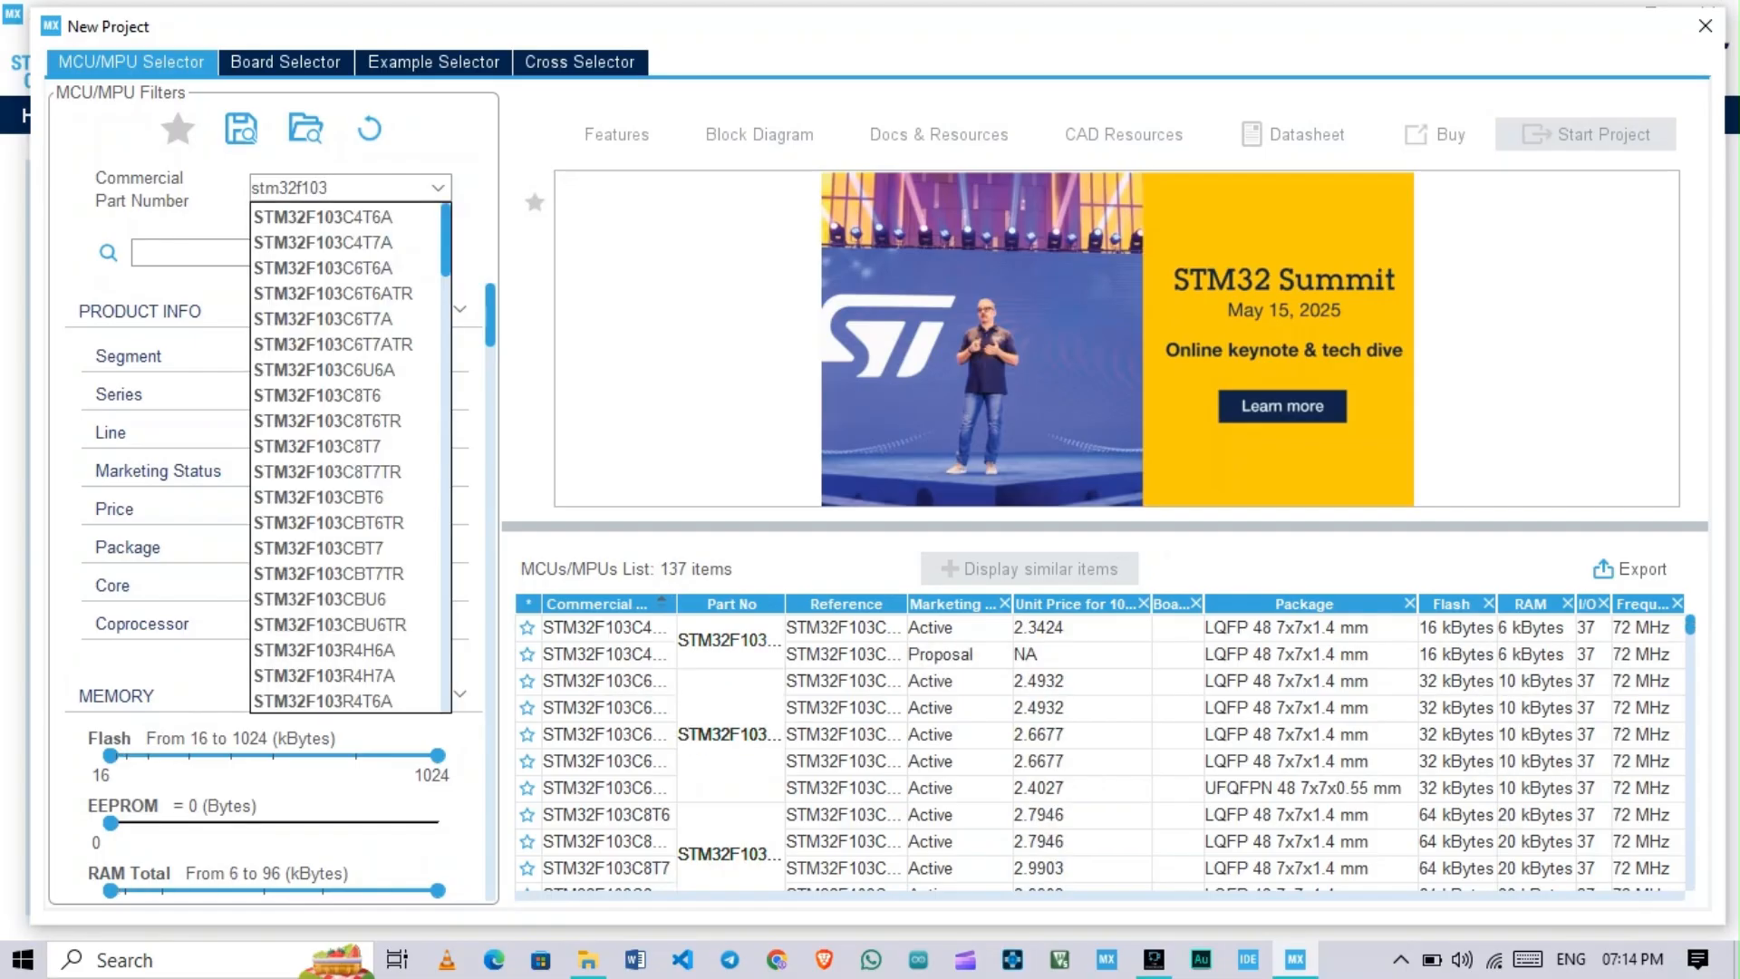
type("c8")
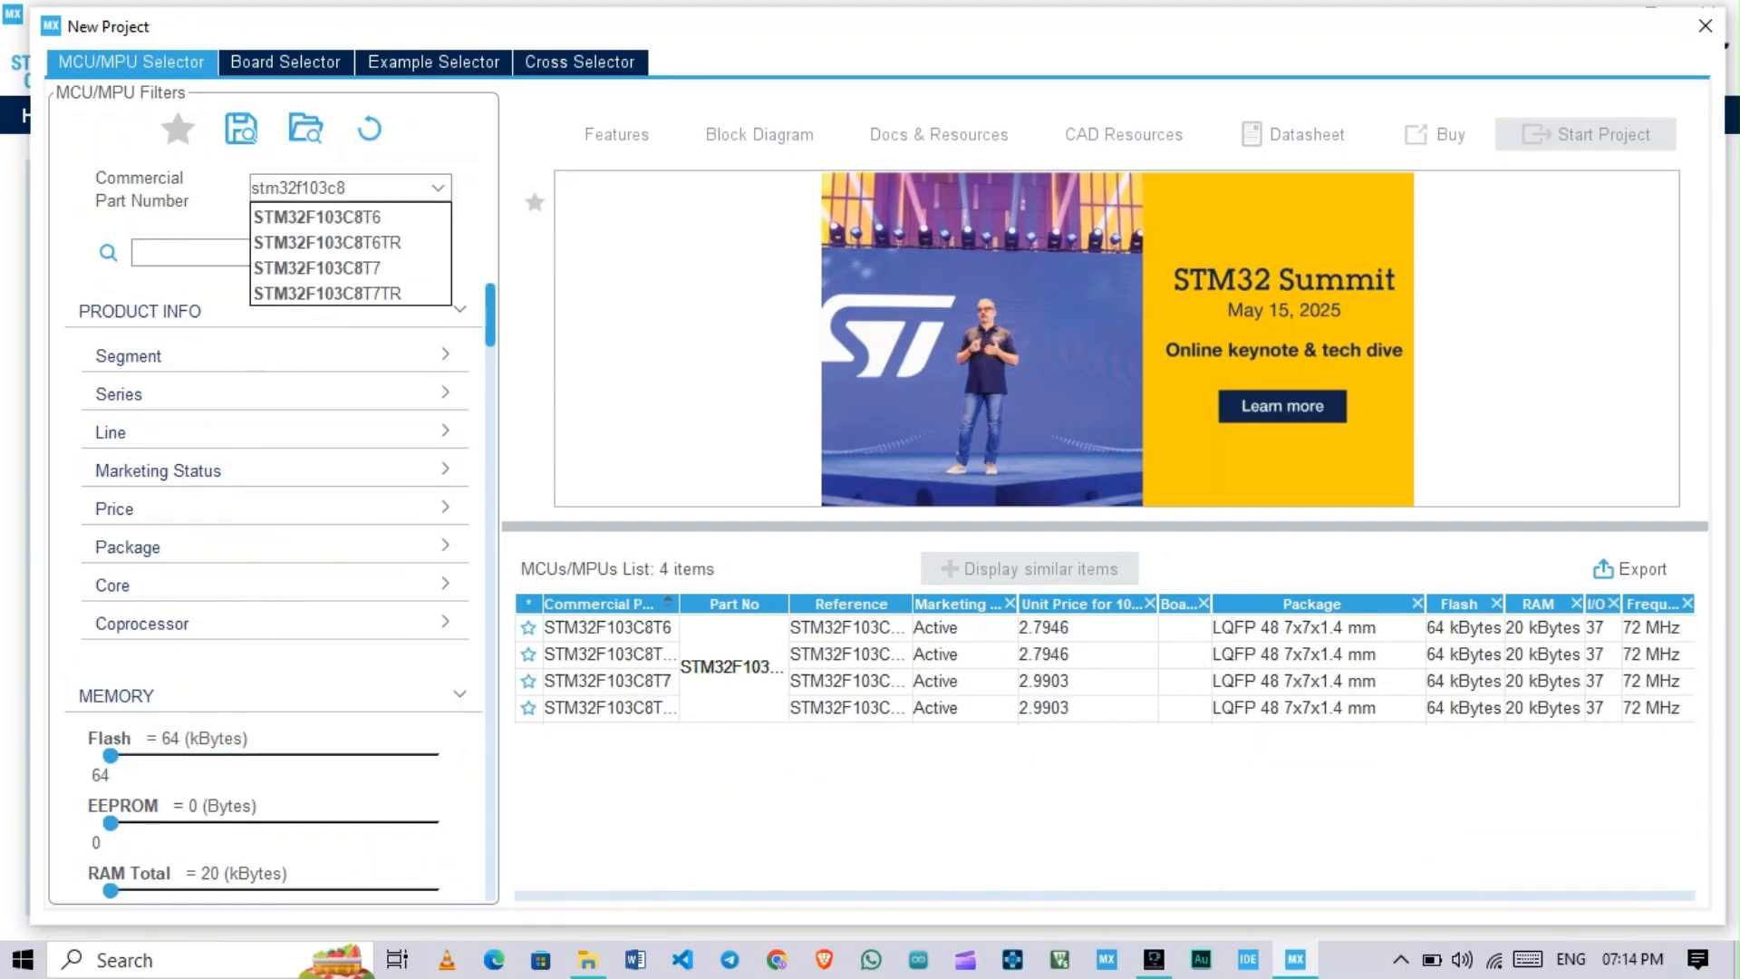
key("Down")
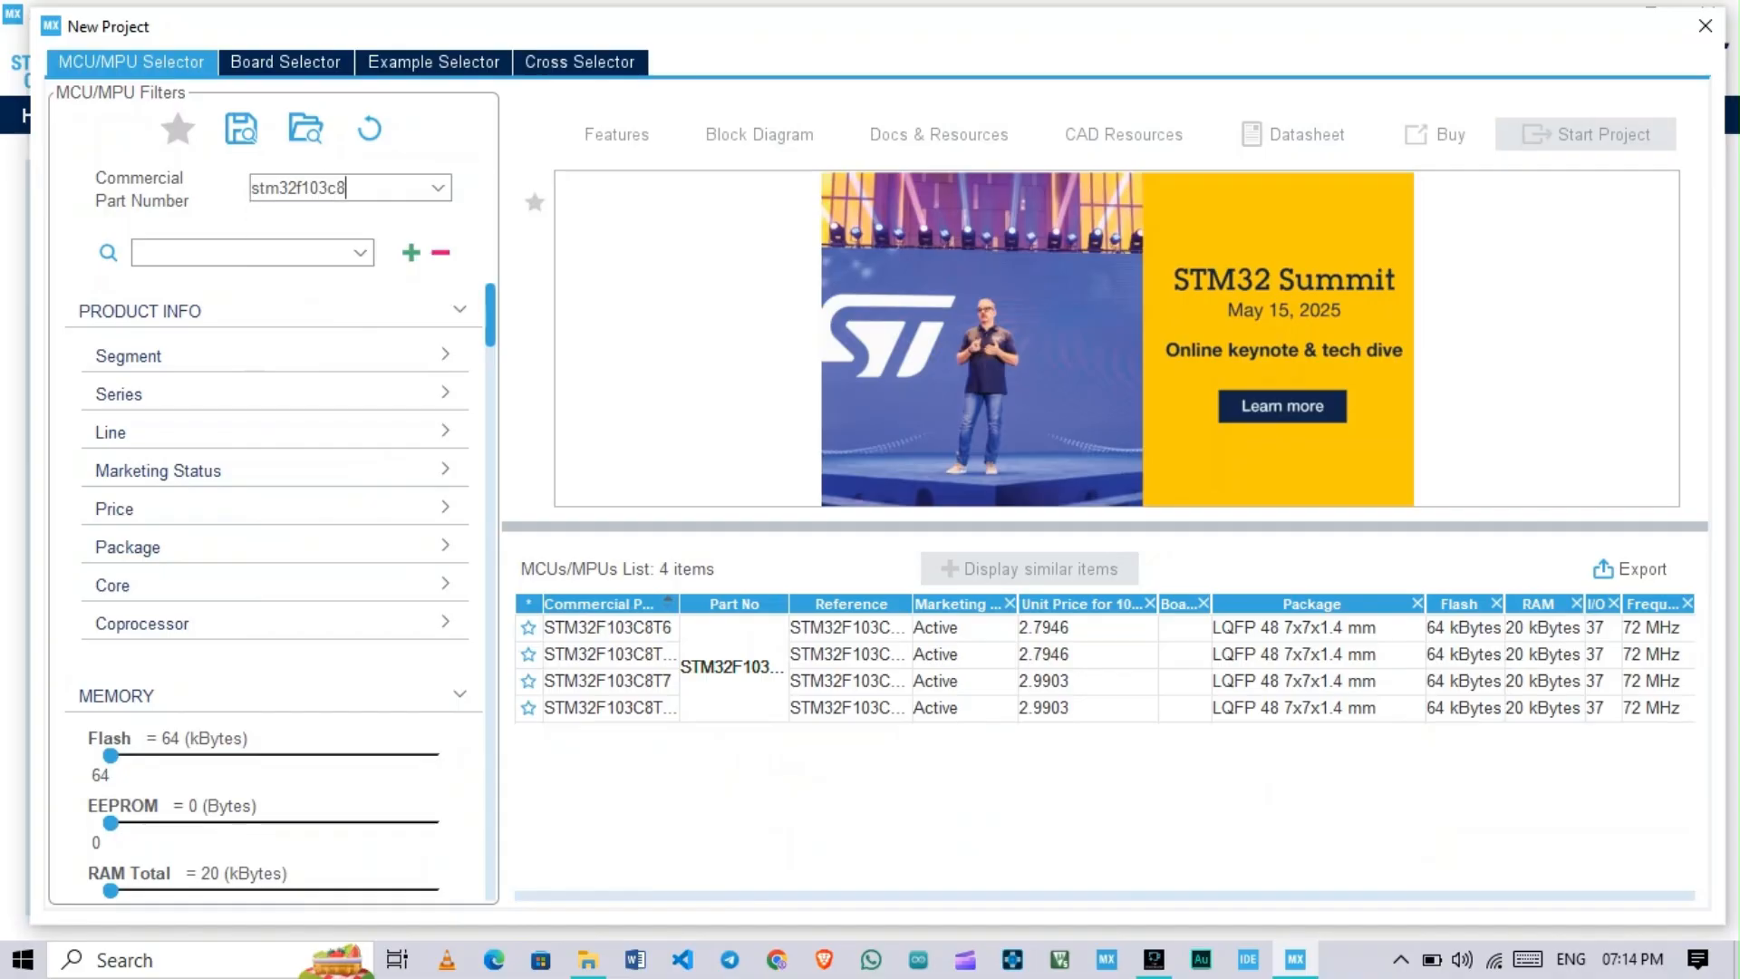
key("Return")
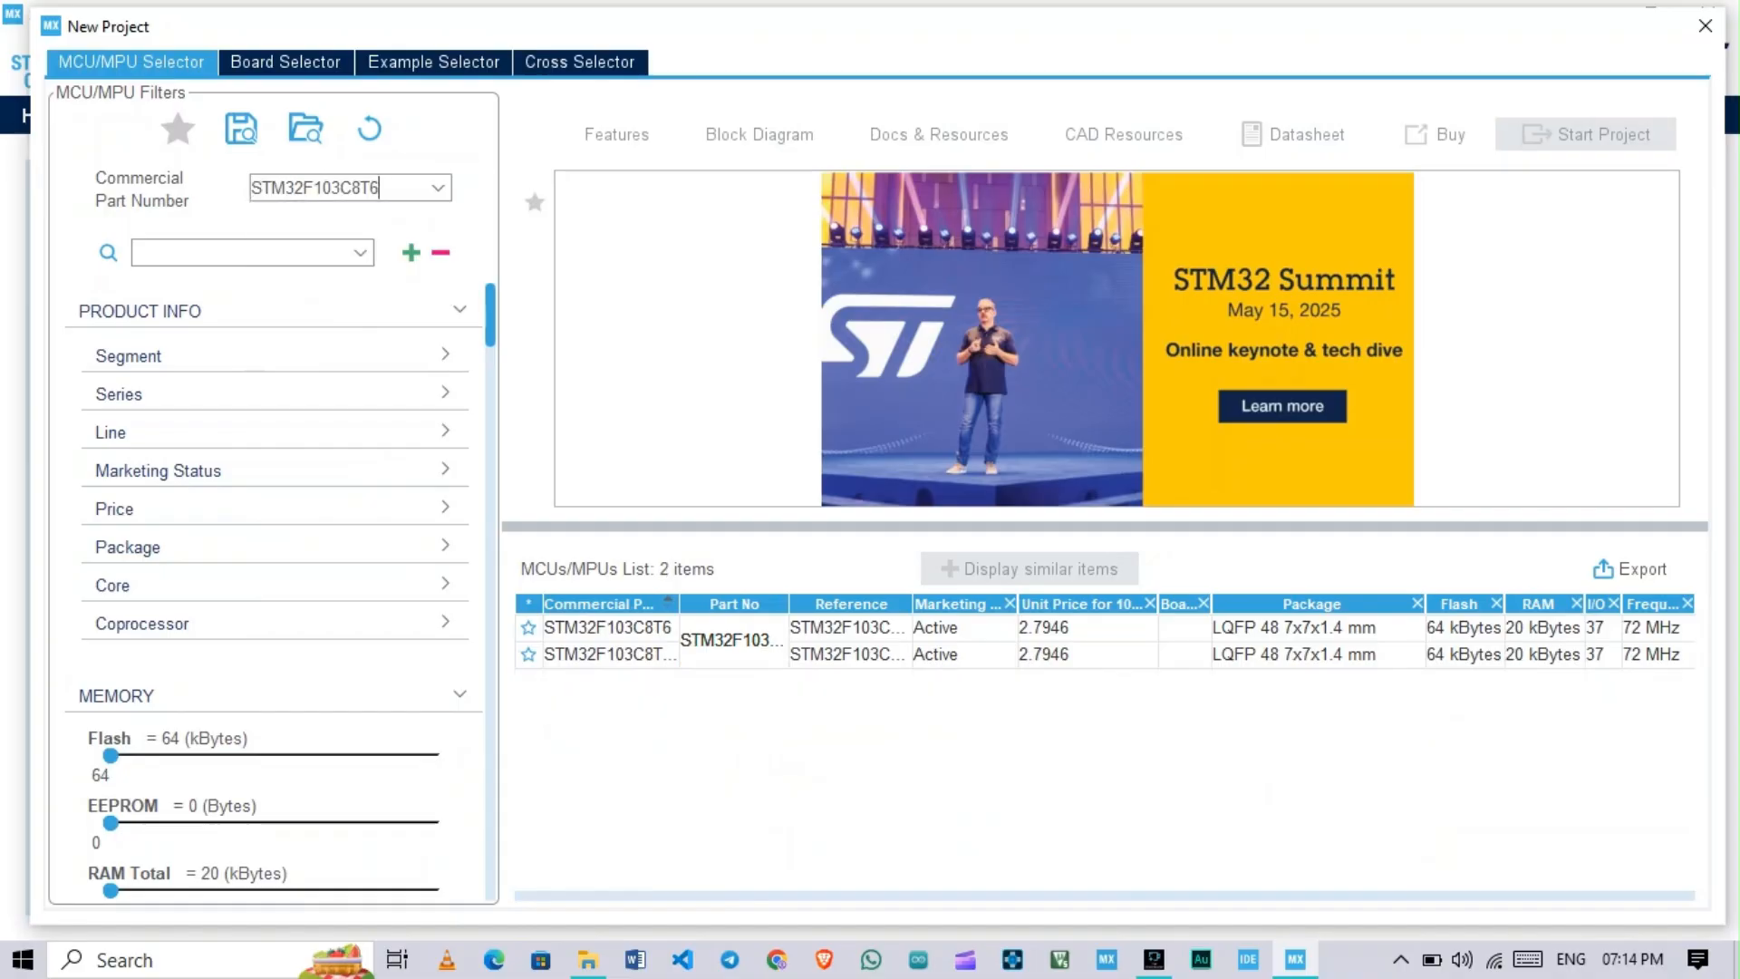
left_click(607, 627)
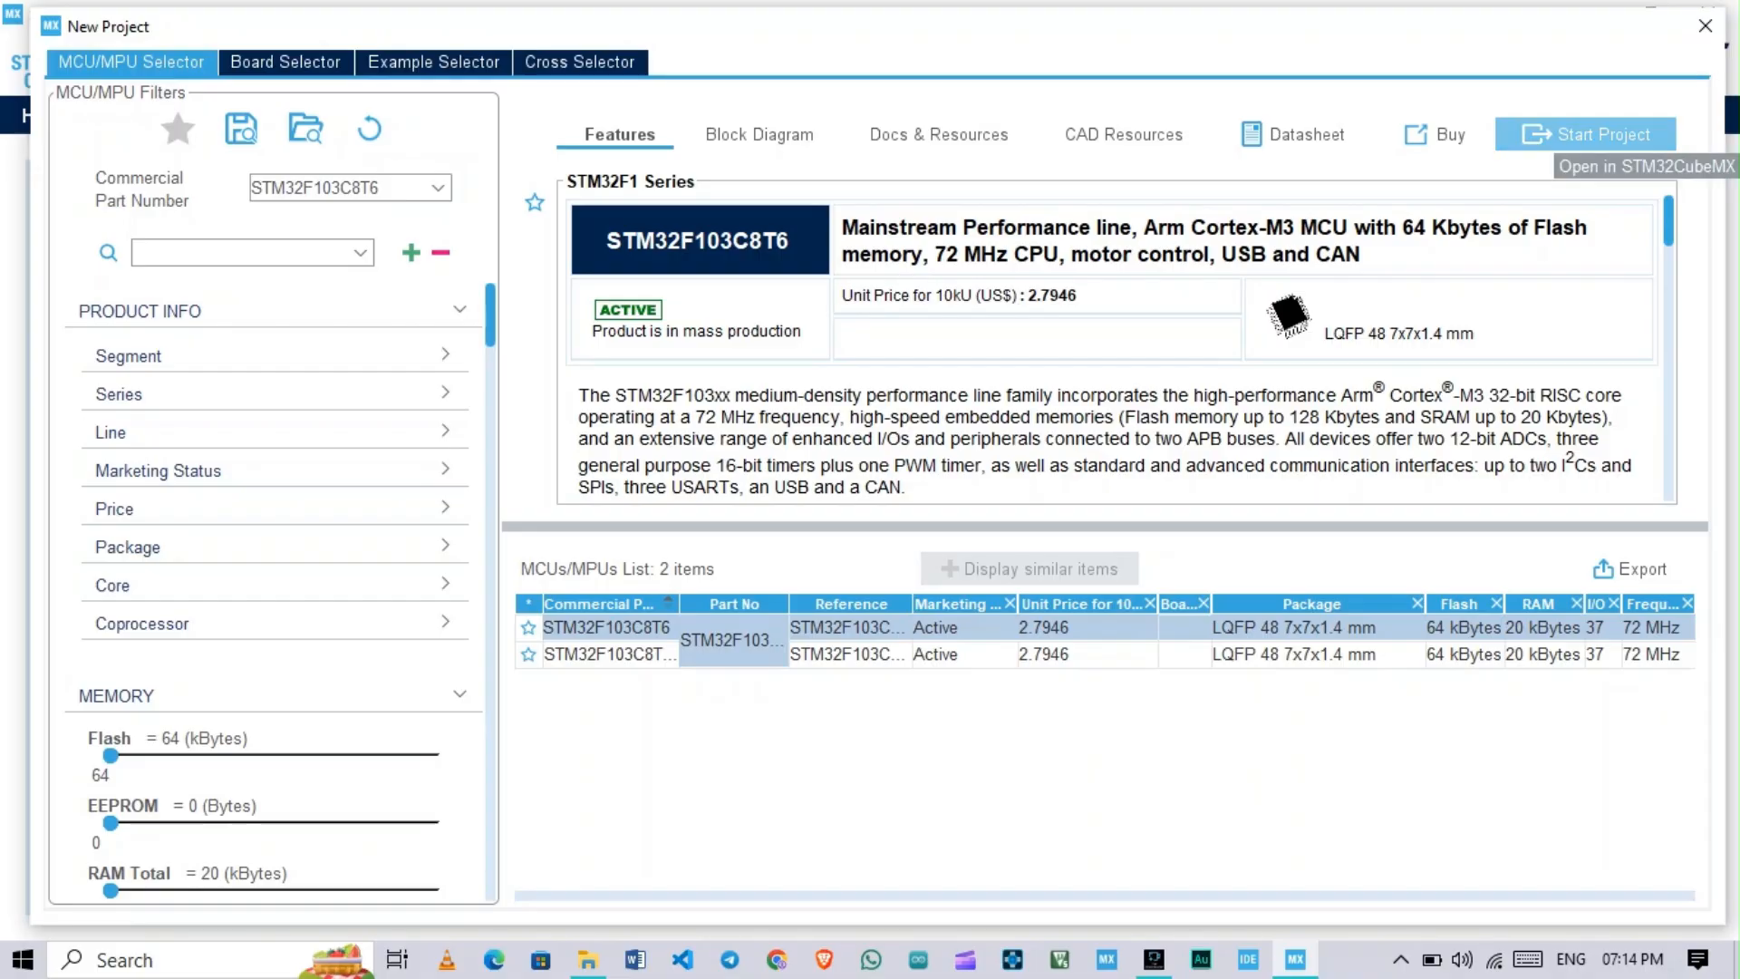
left_click(1587, 134)
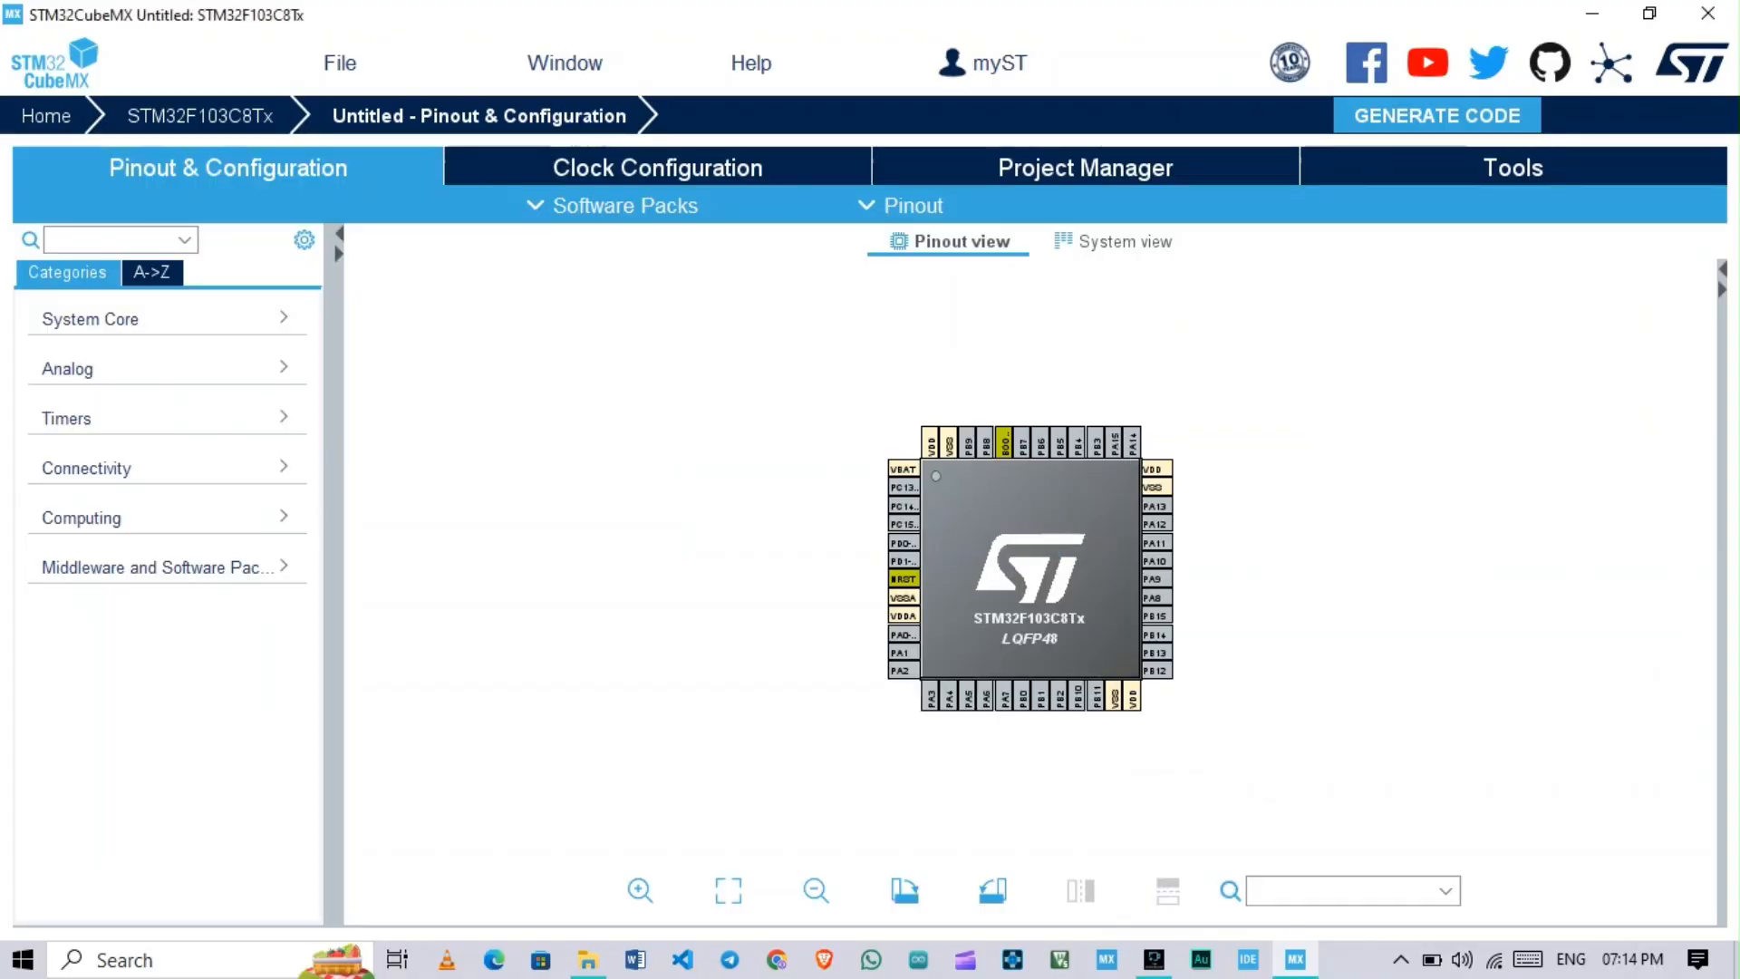
Step: Assign I2C1_SDA to pin PB7 and I2C1_SCL to pin PB6 on the chip pinout
scroll(1031, 568, "up", 5)
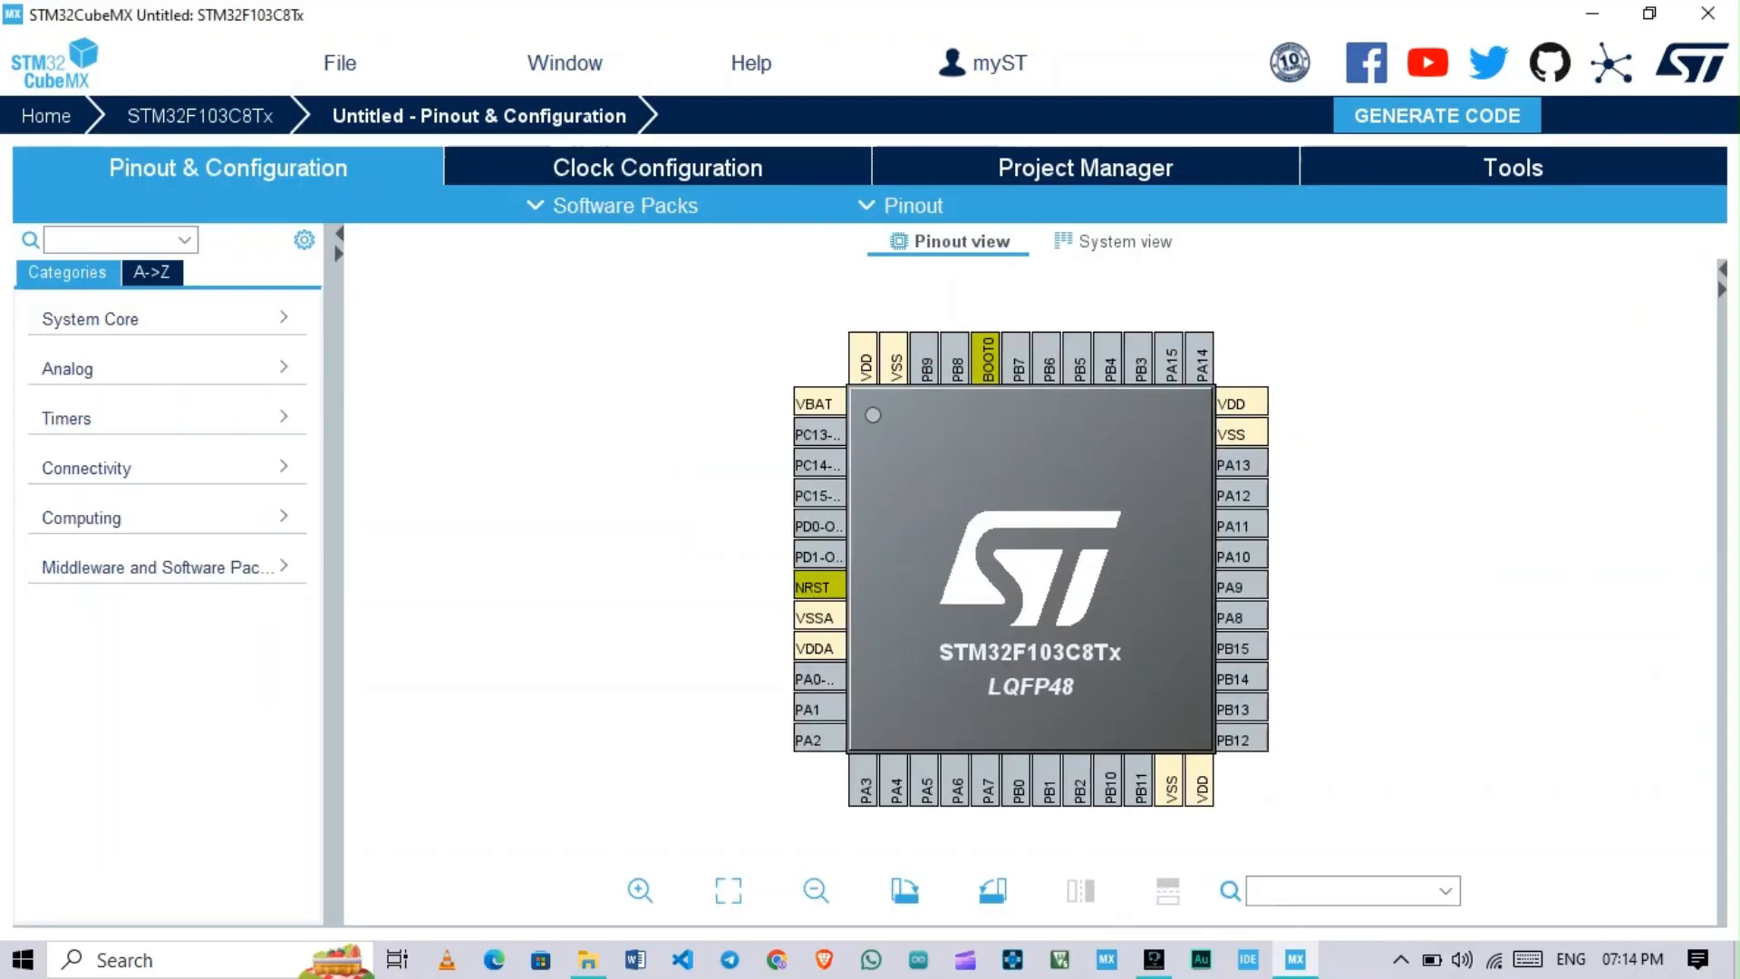
scroll(1031, 568, "down", 1)
left_click_drag(1031, 568, 995, 613)
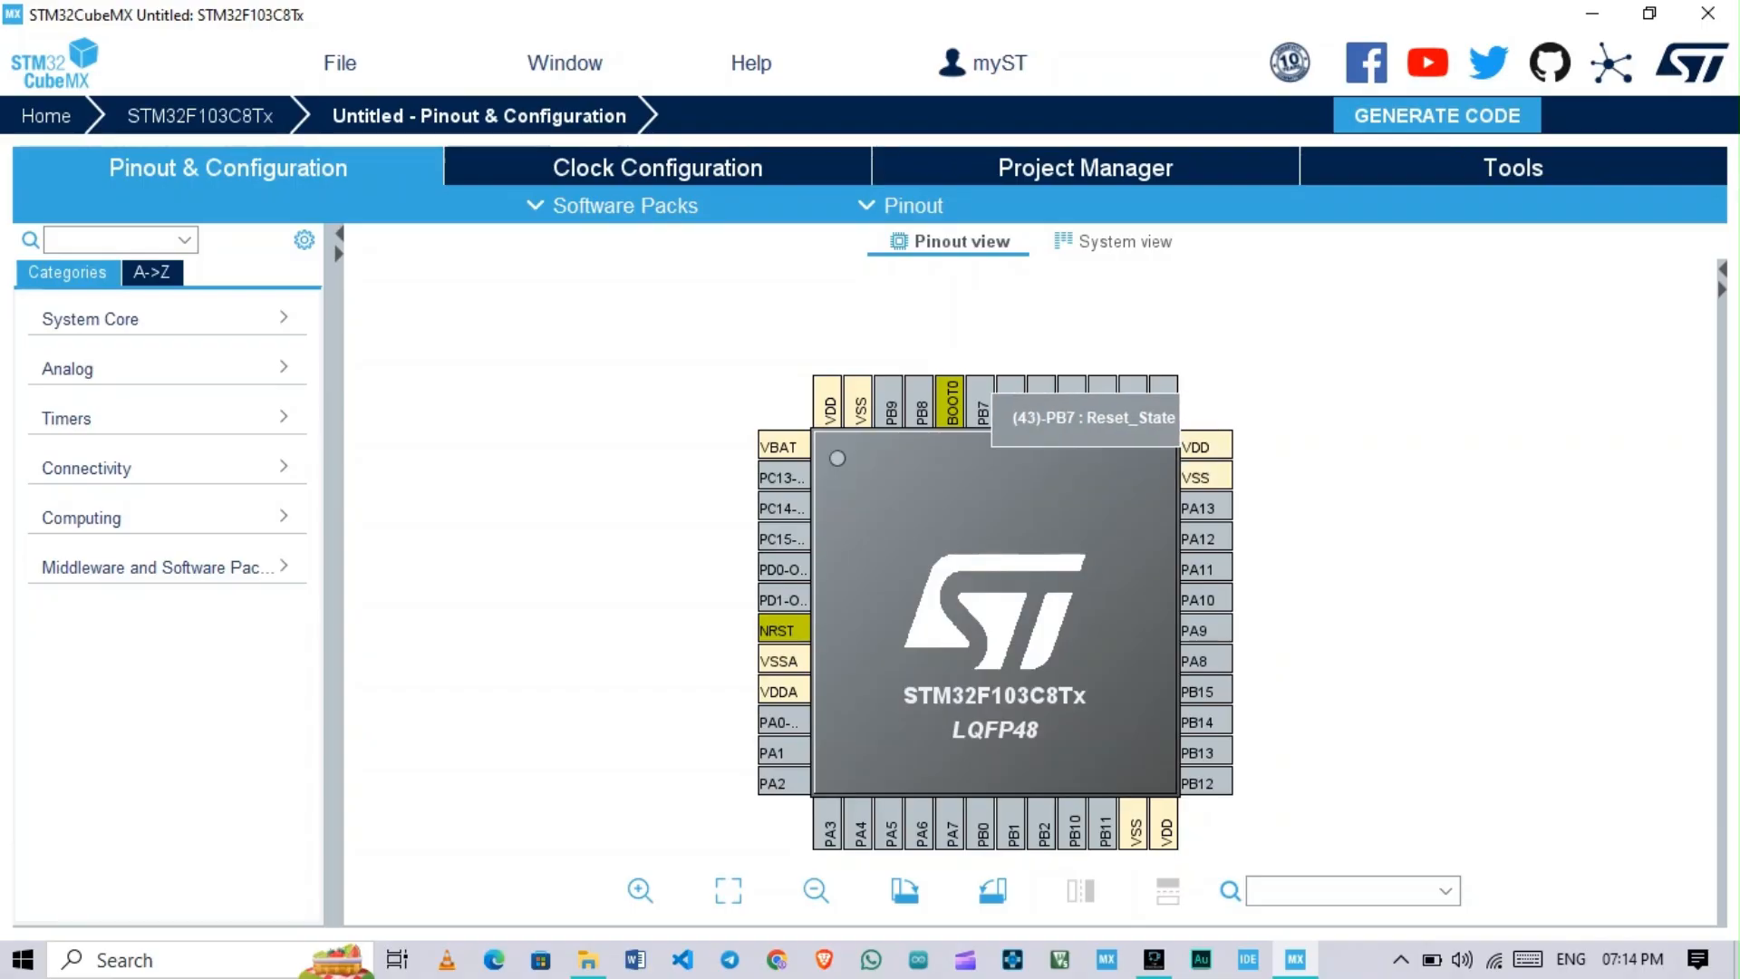
scroll(995, 613, "up", 1)
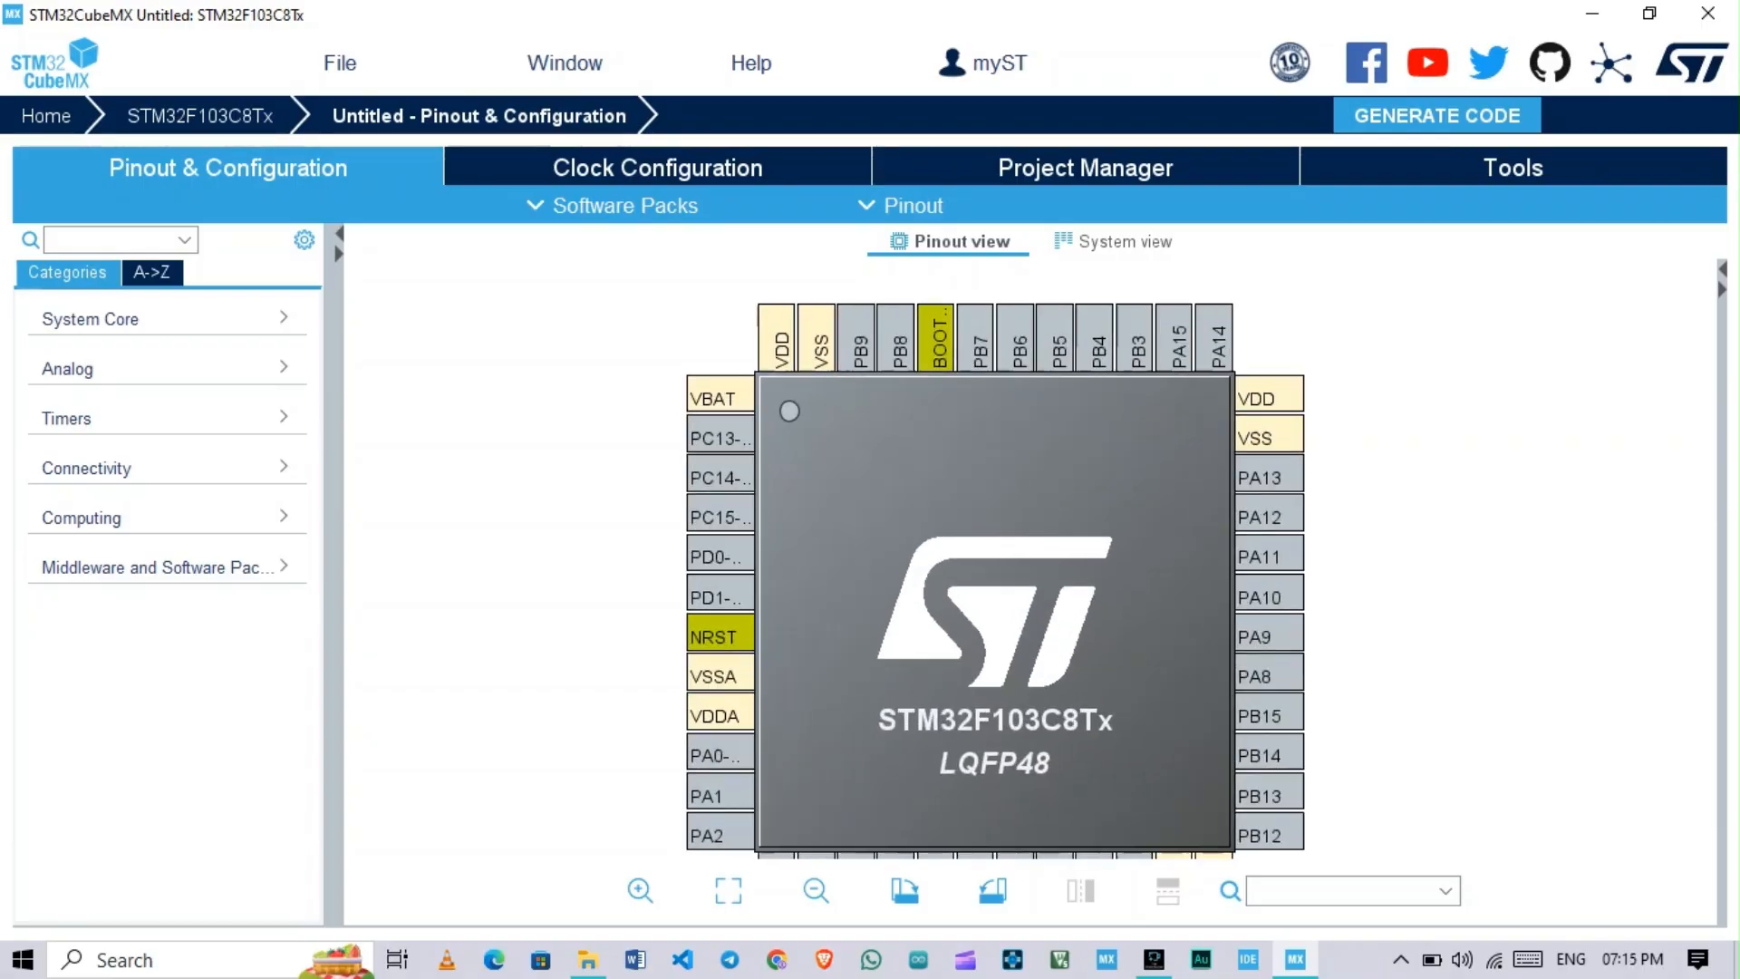
left_click_drag(979, 350, 986, 396)
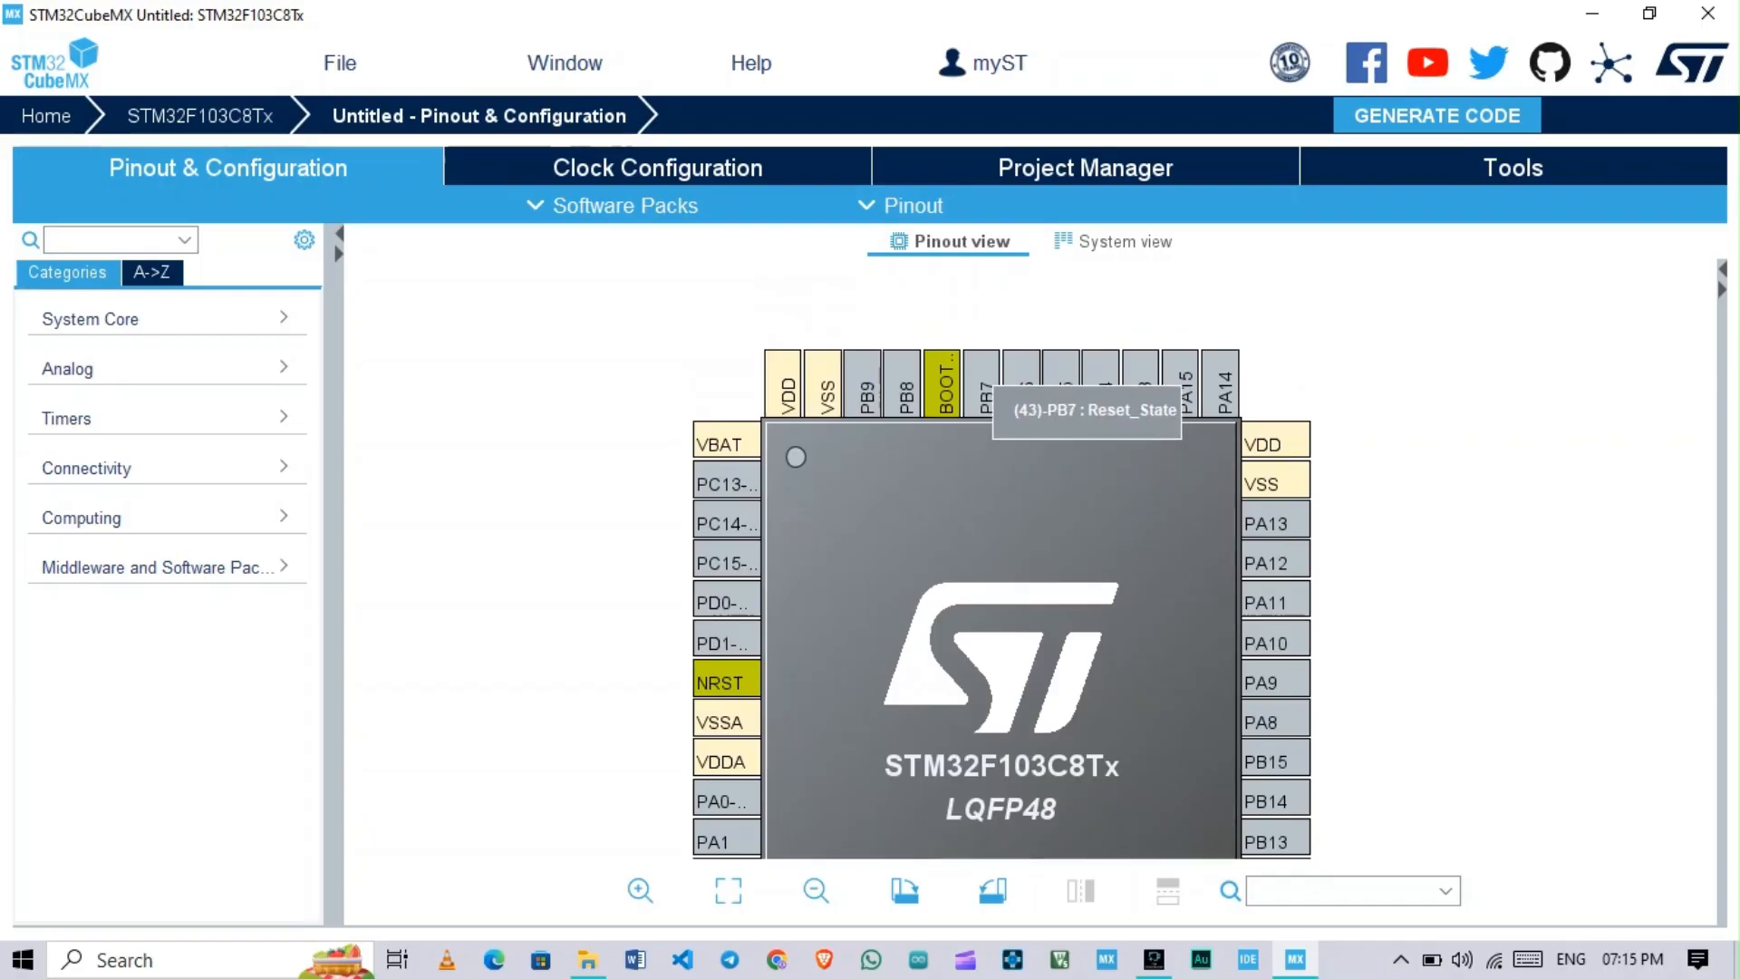
left_click(985, 392)
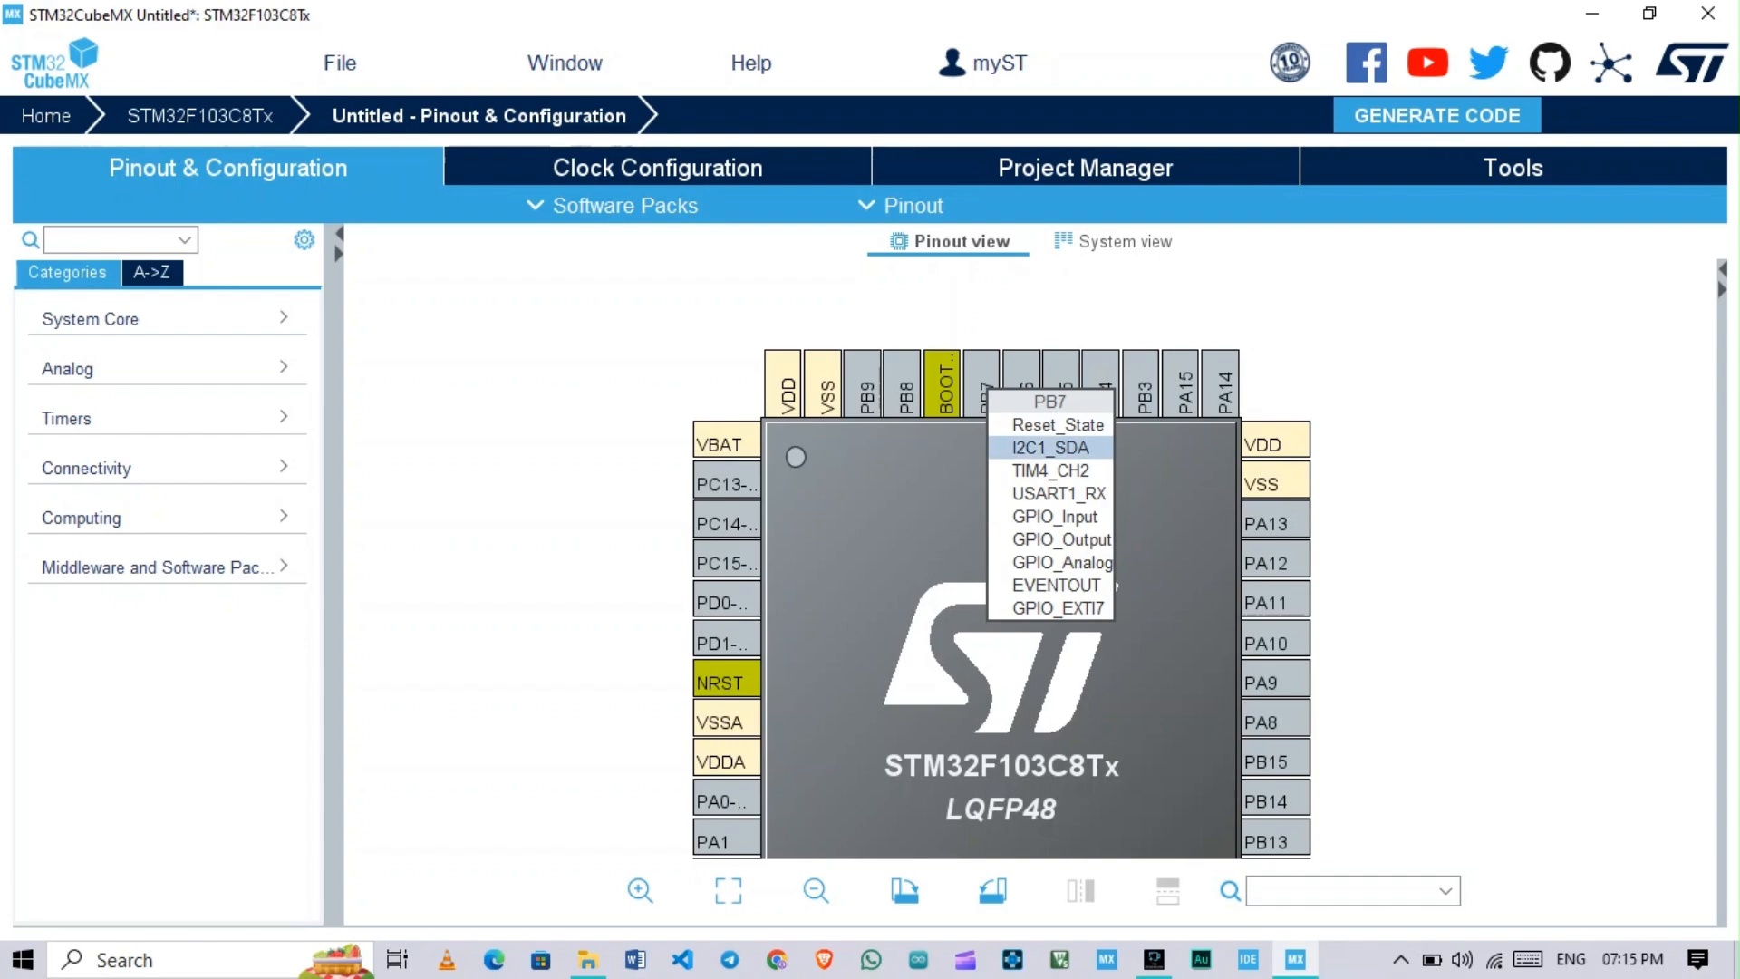
left_click(1052, 447)
left_click(1024, 379)
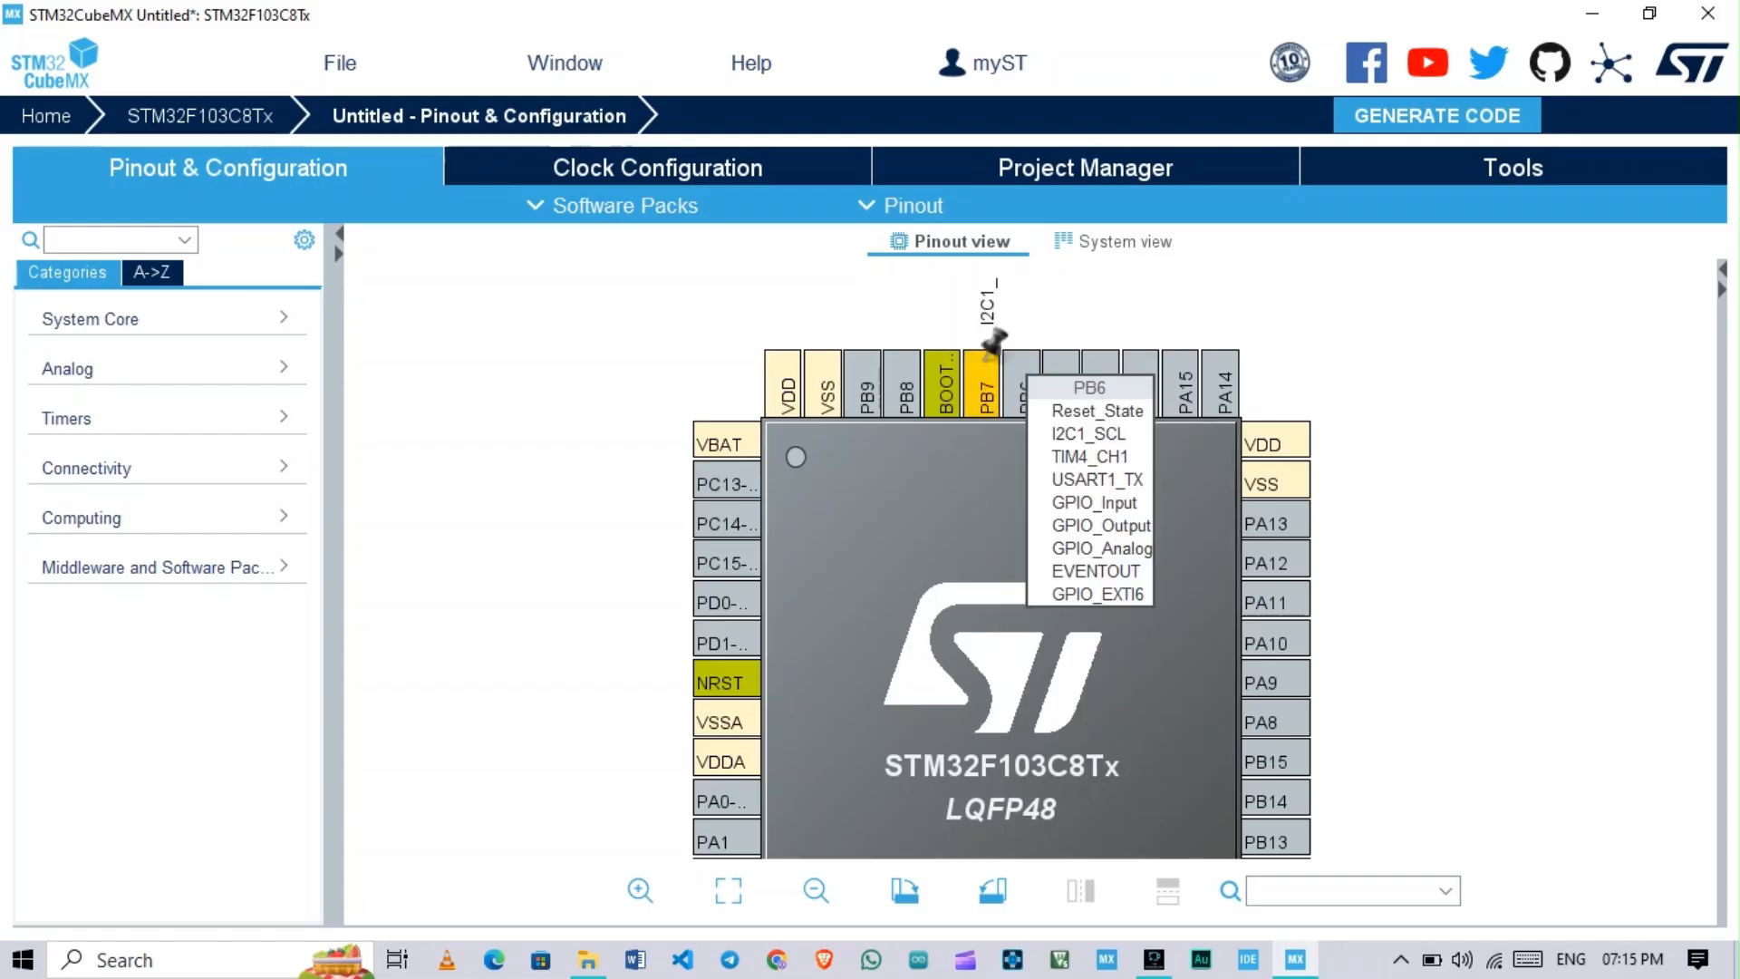
left_click(1087, 433)
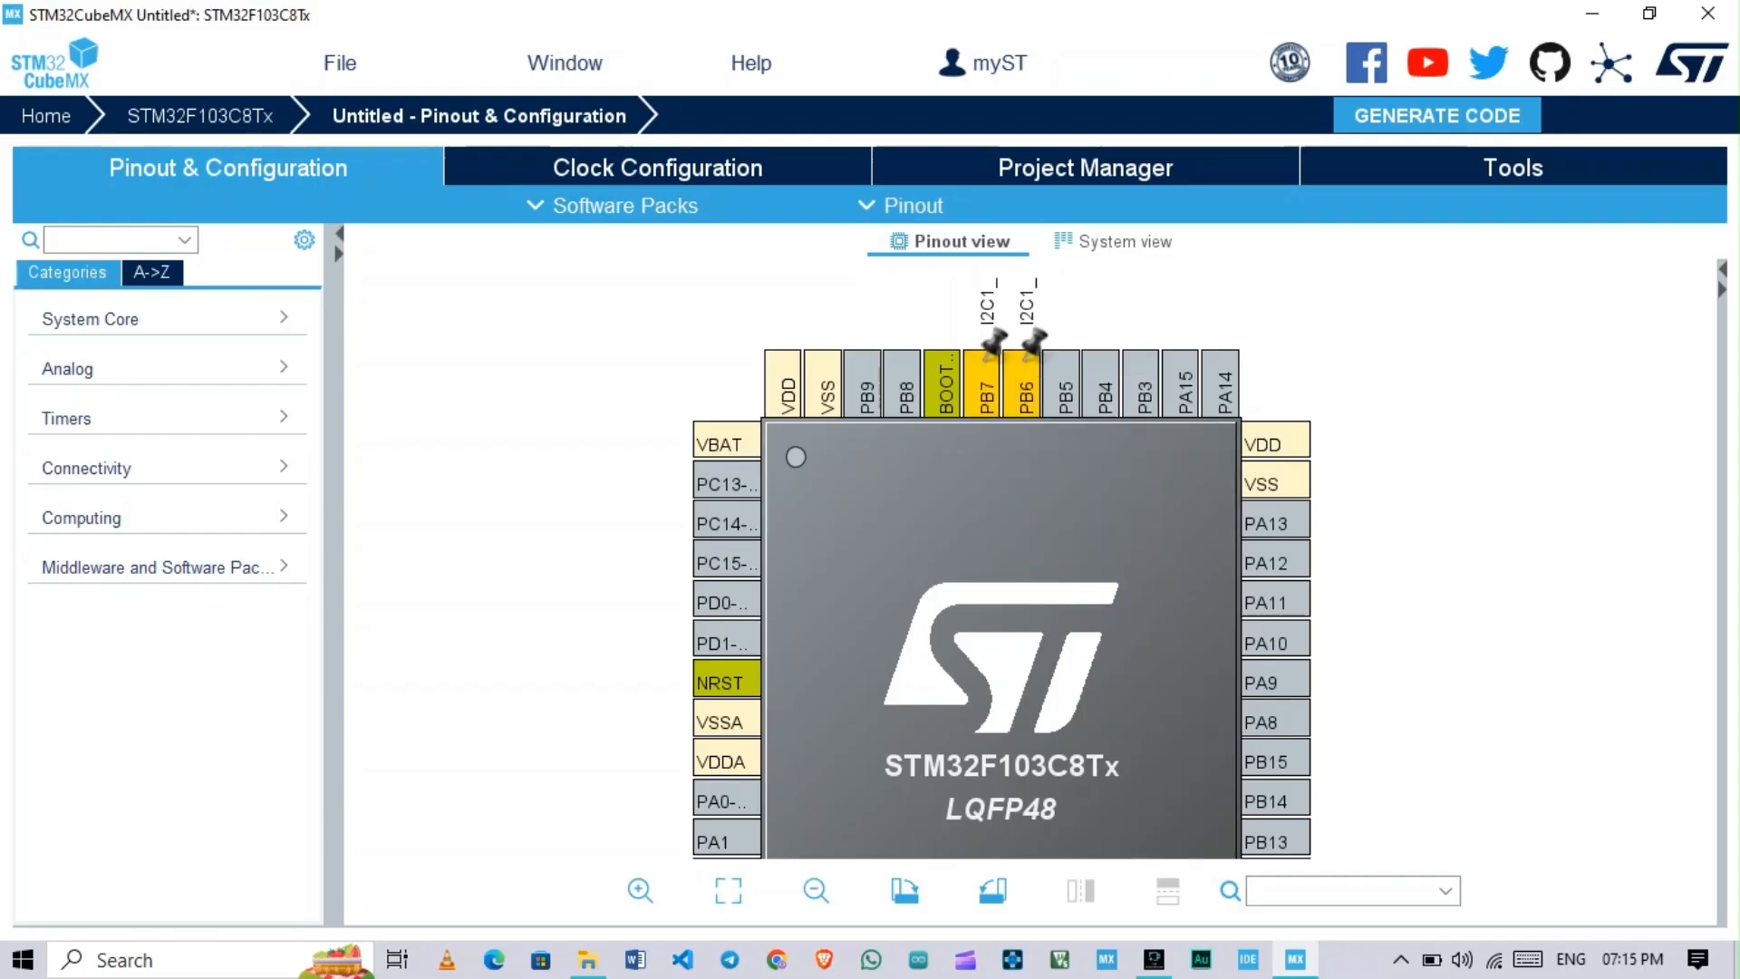
Step: Set the RCC High Speed Clock (HSE) to Crystal/Ceramic Resonator in the System Core settings
left_click_drag(1042, 562, 1056, 480)
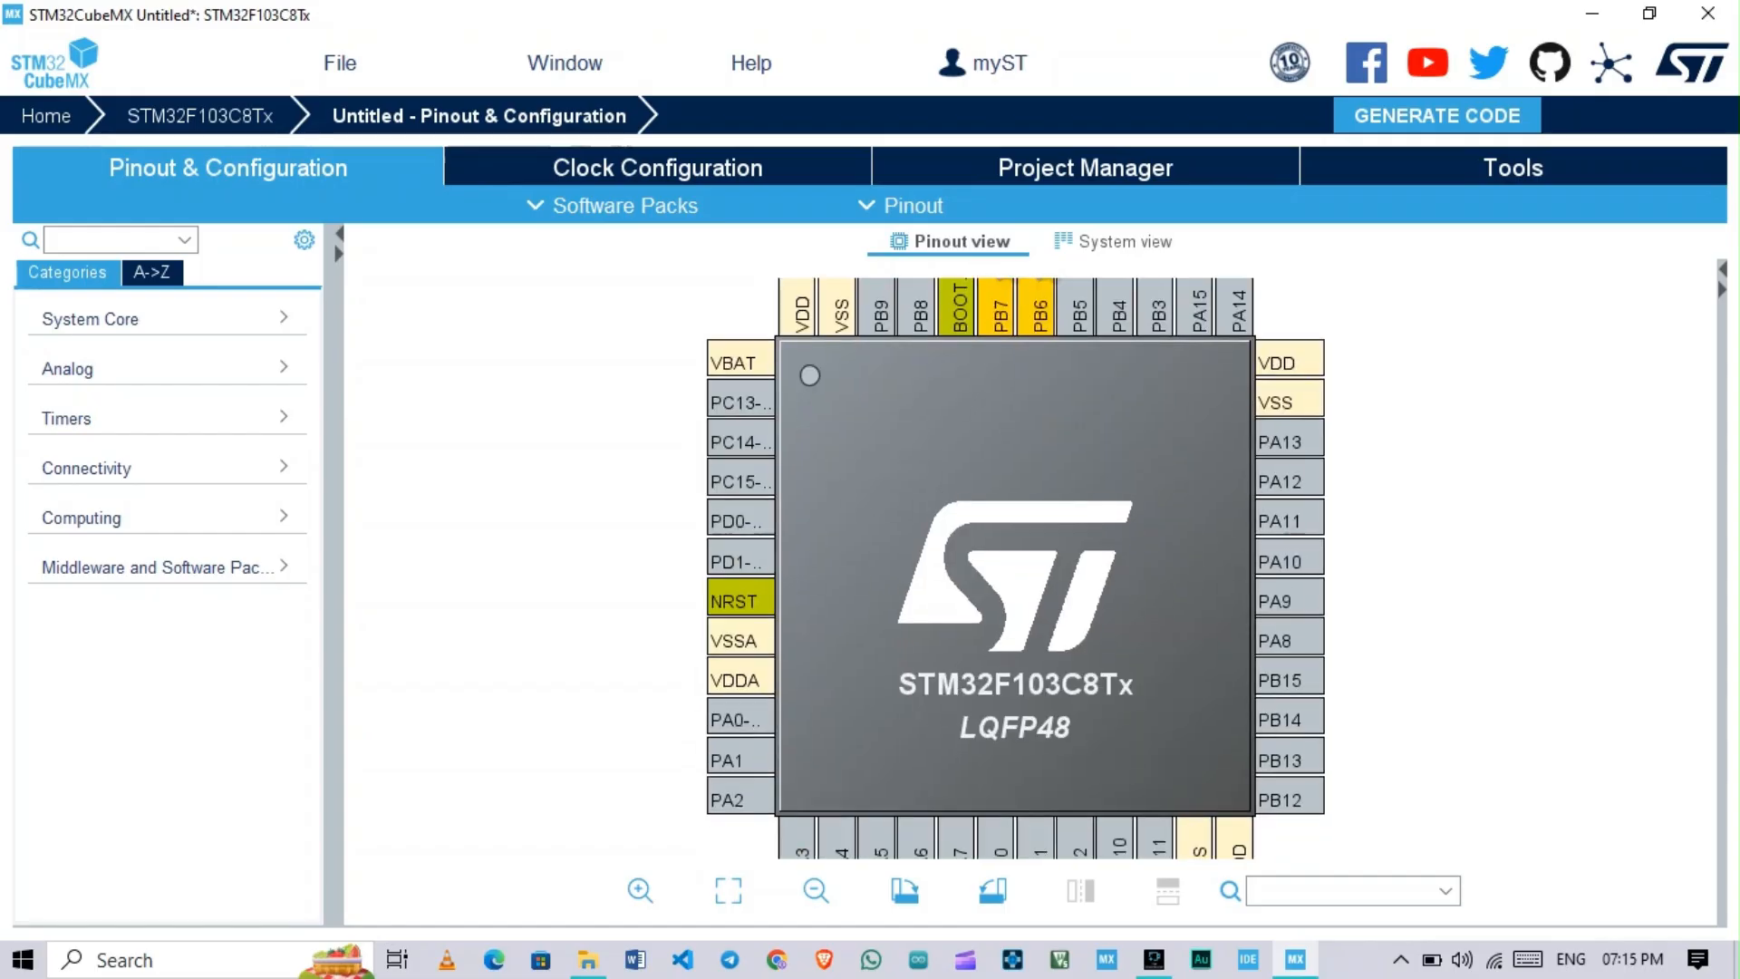
left_click(91, 319)
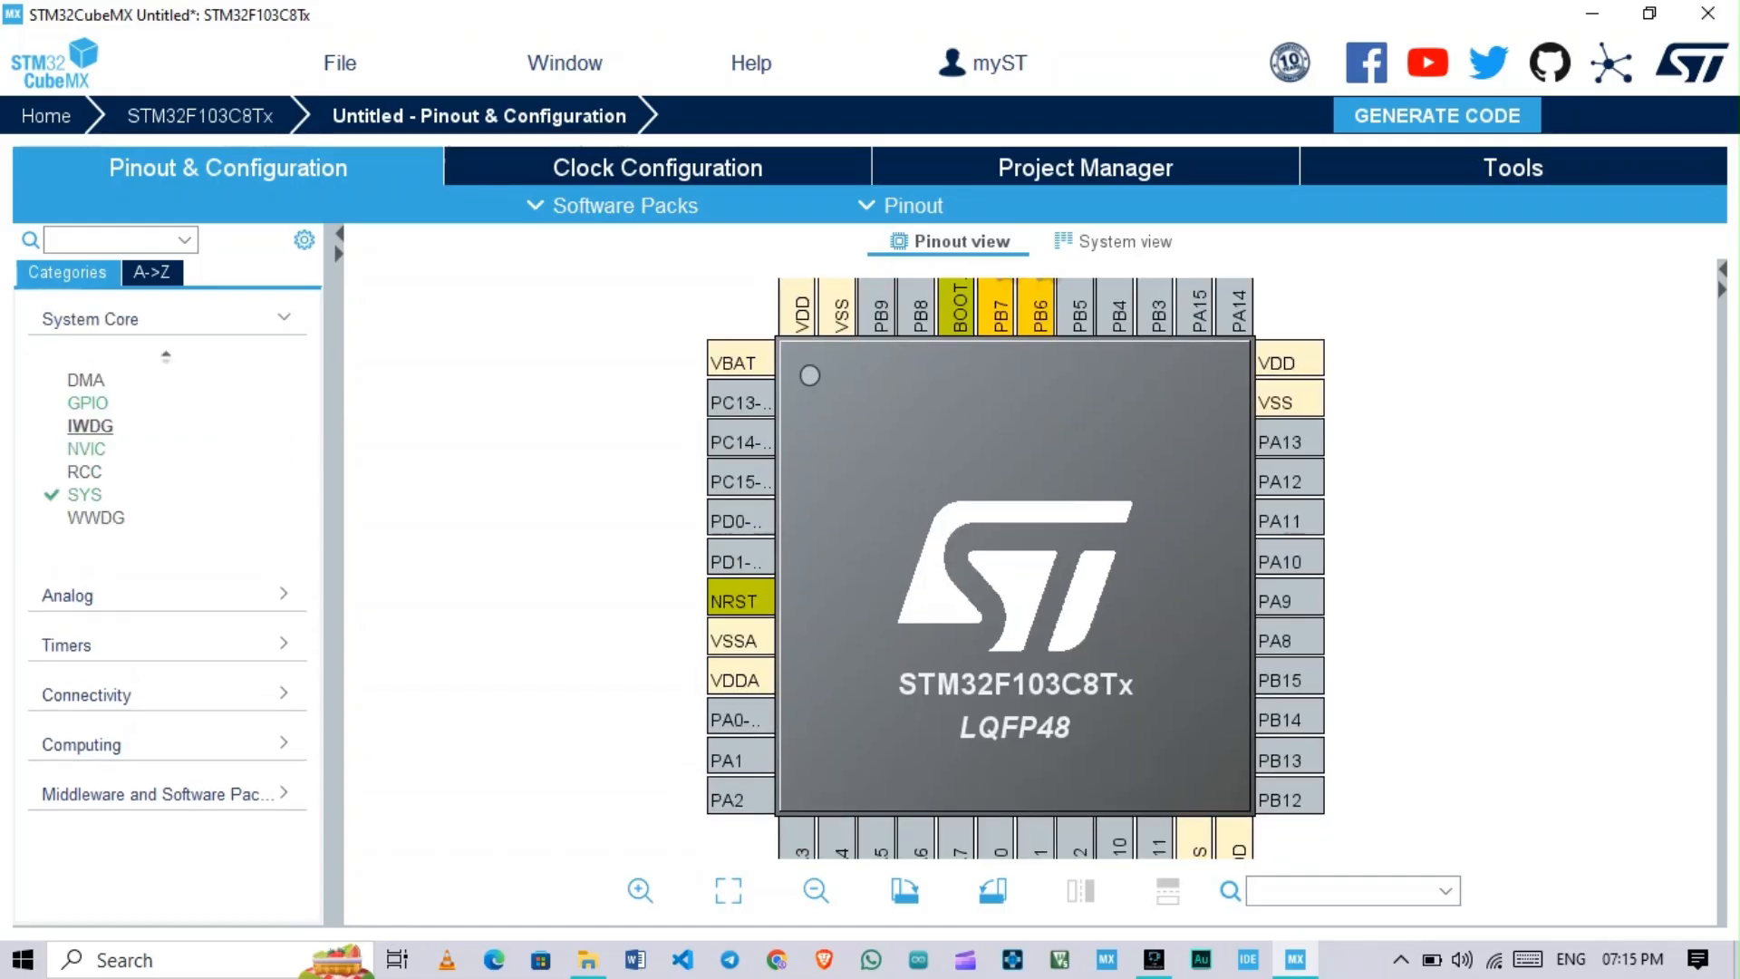
left_click(86, 449)
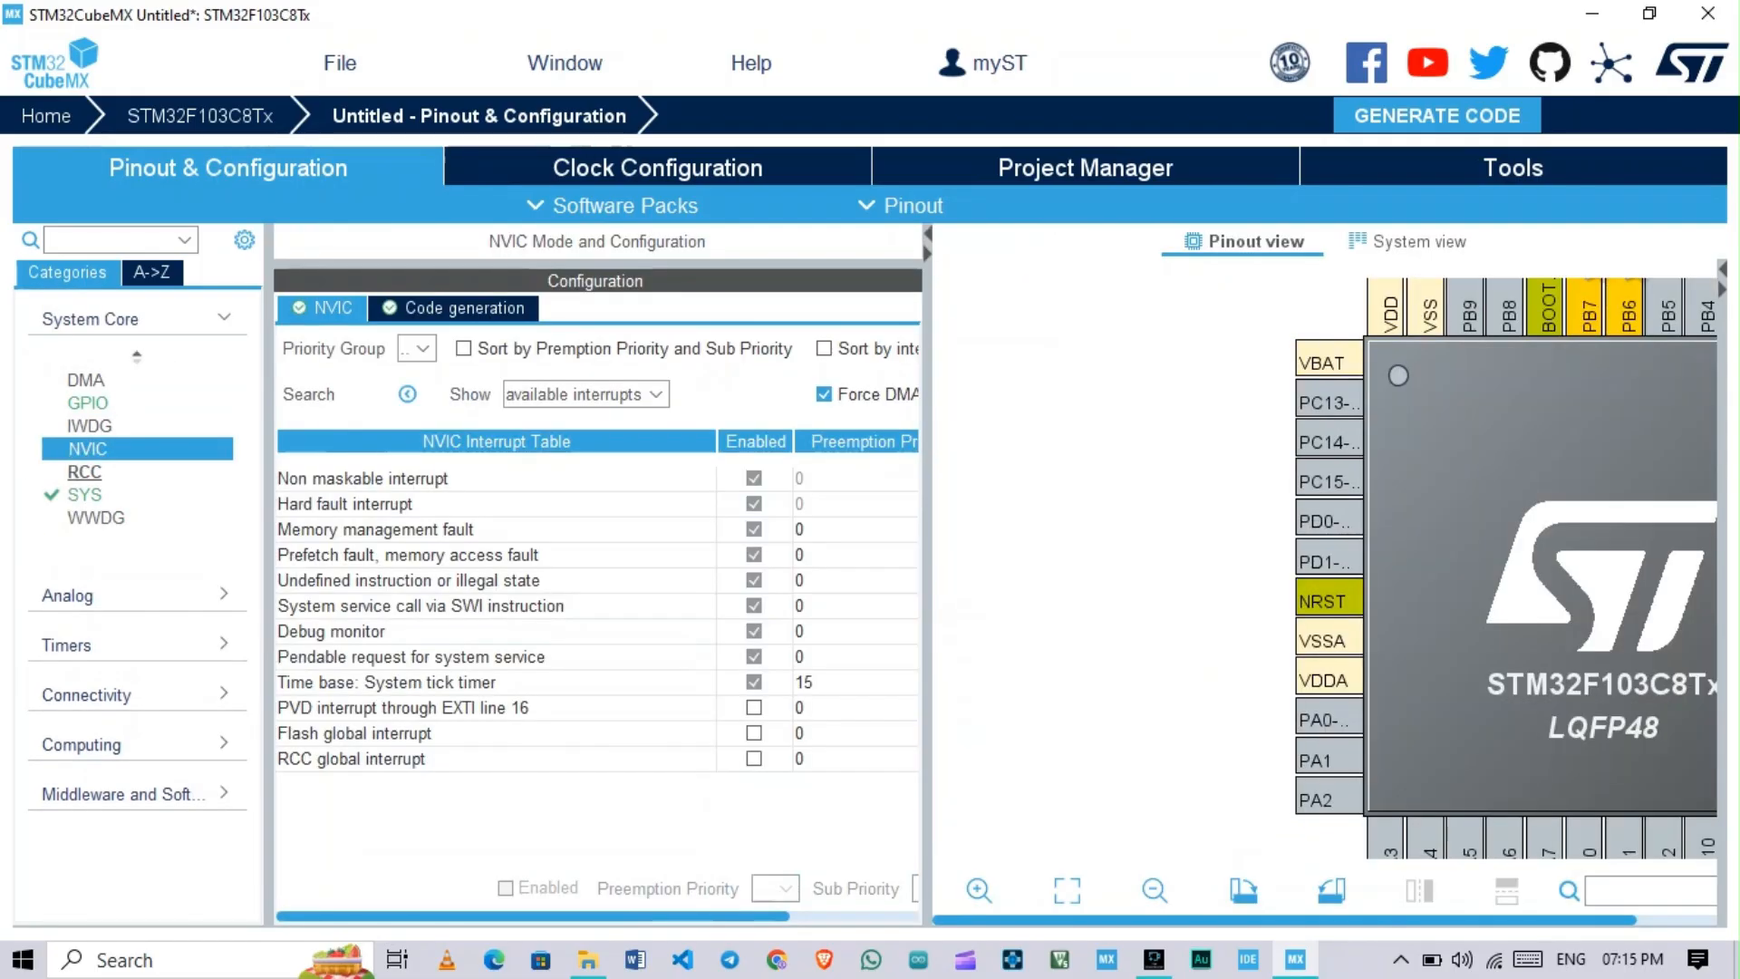
left_click(86, 472)
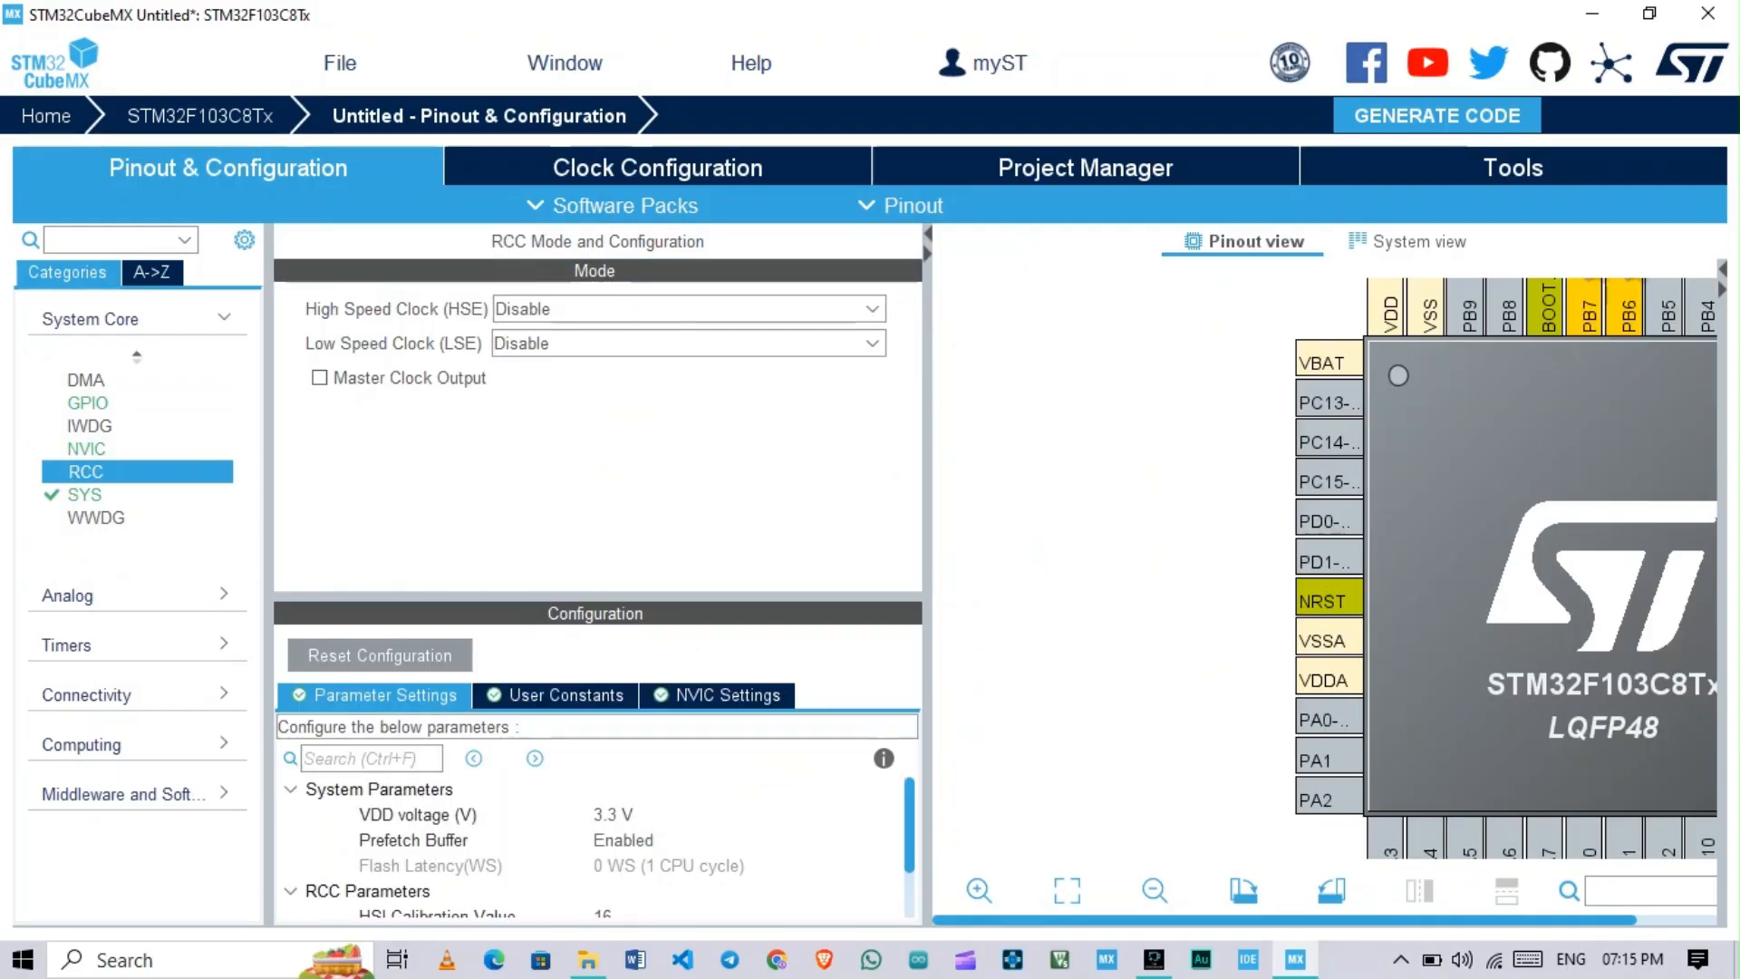
left_click(689, 309)
left_click(594, 388)
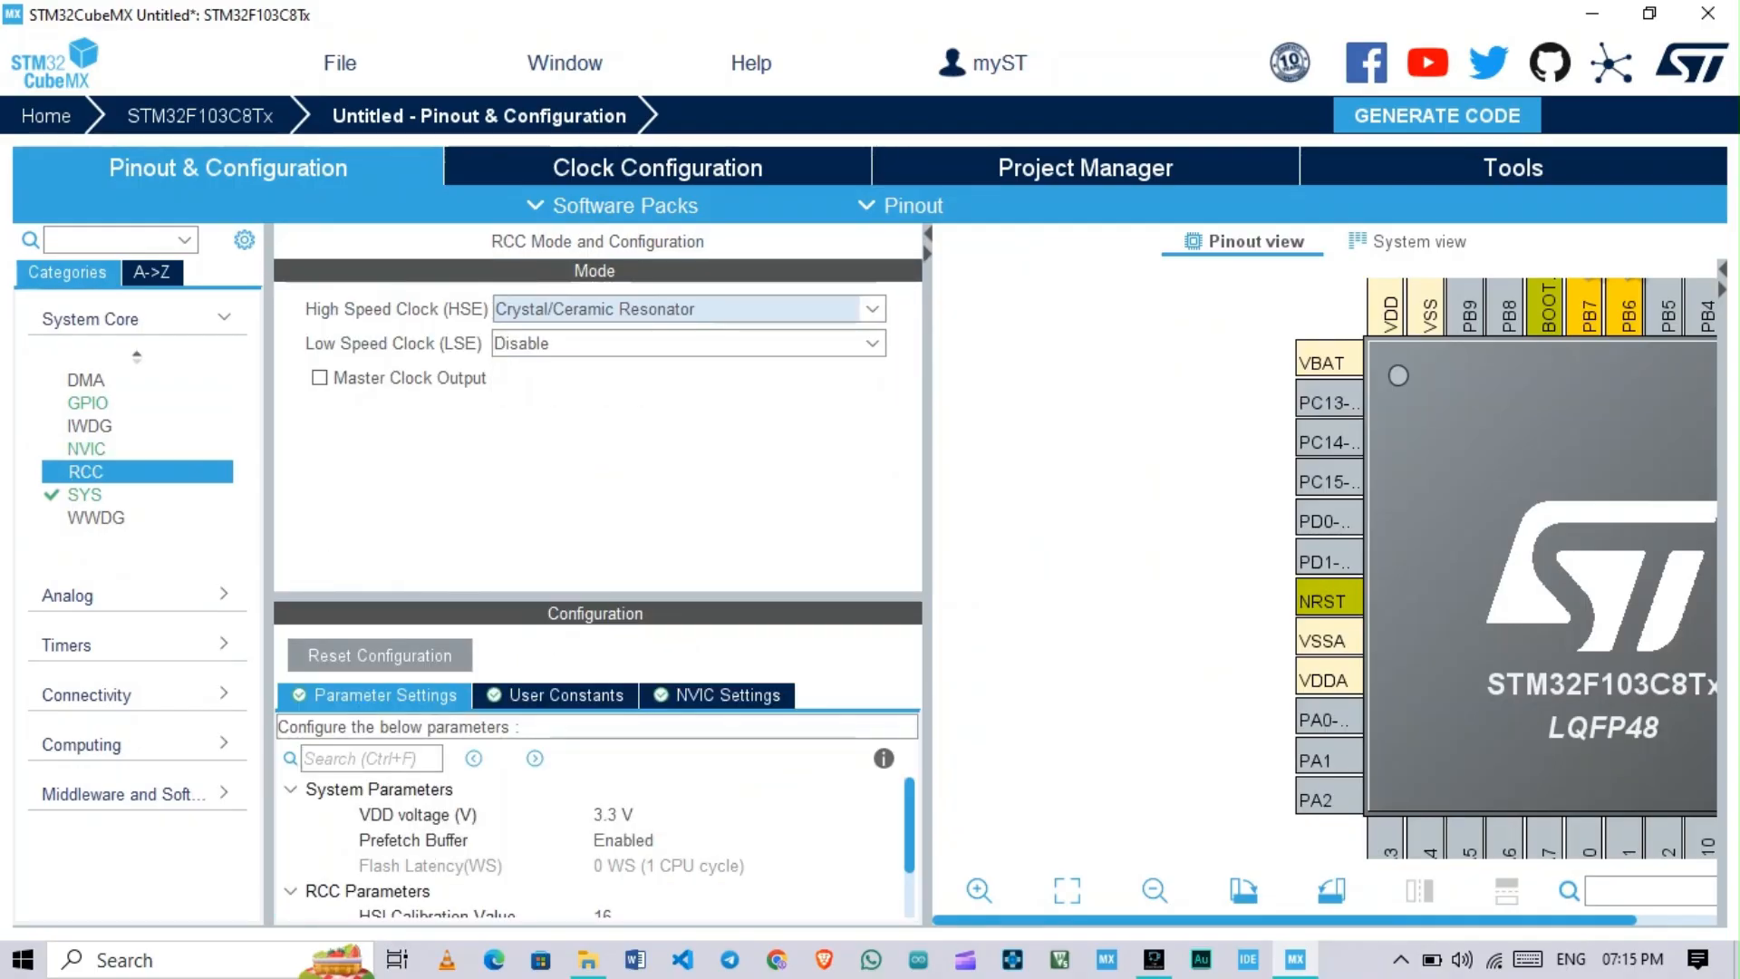
Step: Set the SYS debug mode to Serial Wire
left_click(95, 517)
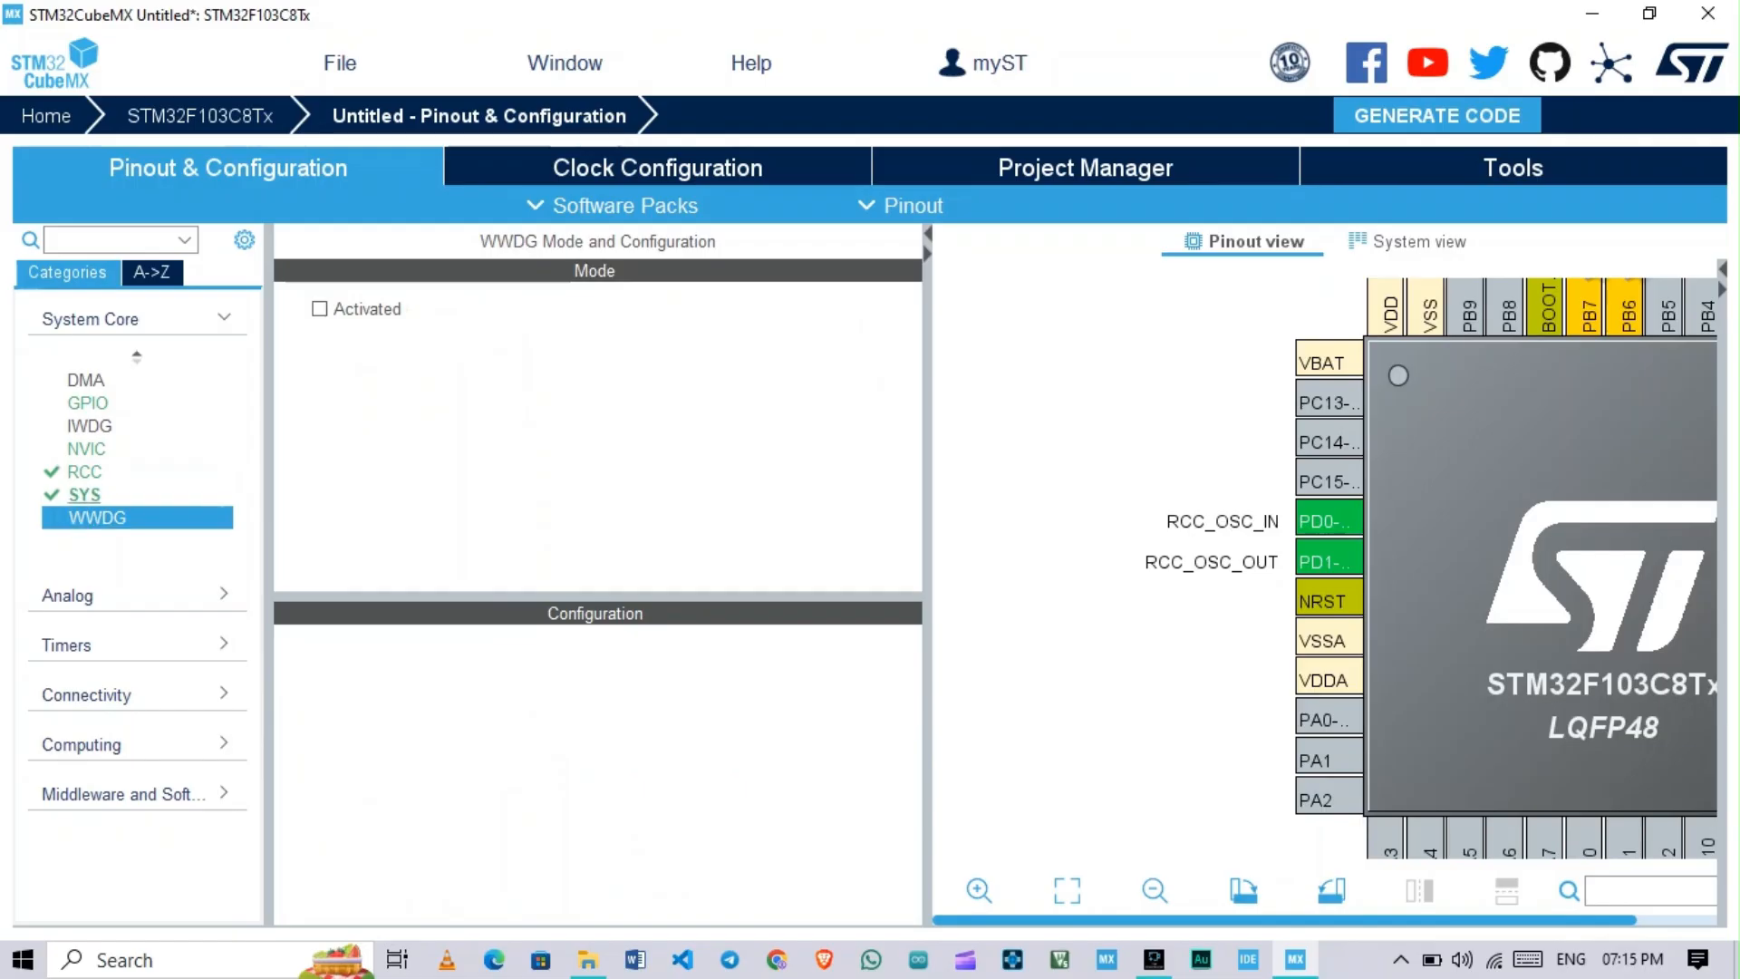
left_click(85, 495)
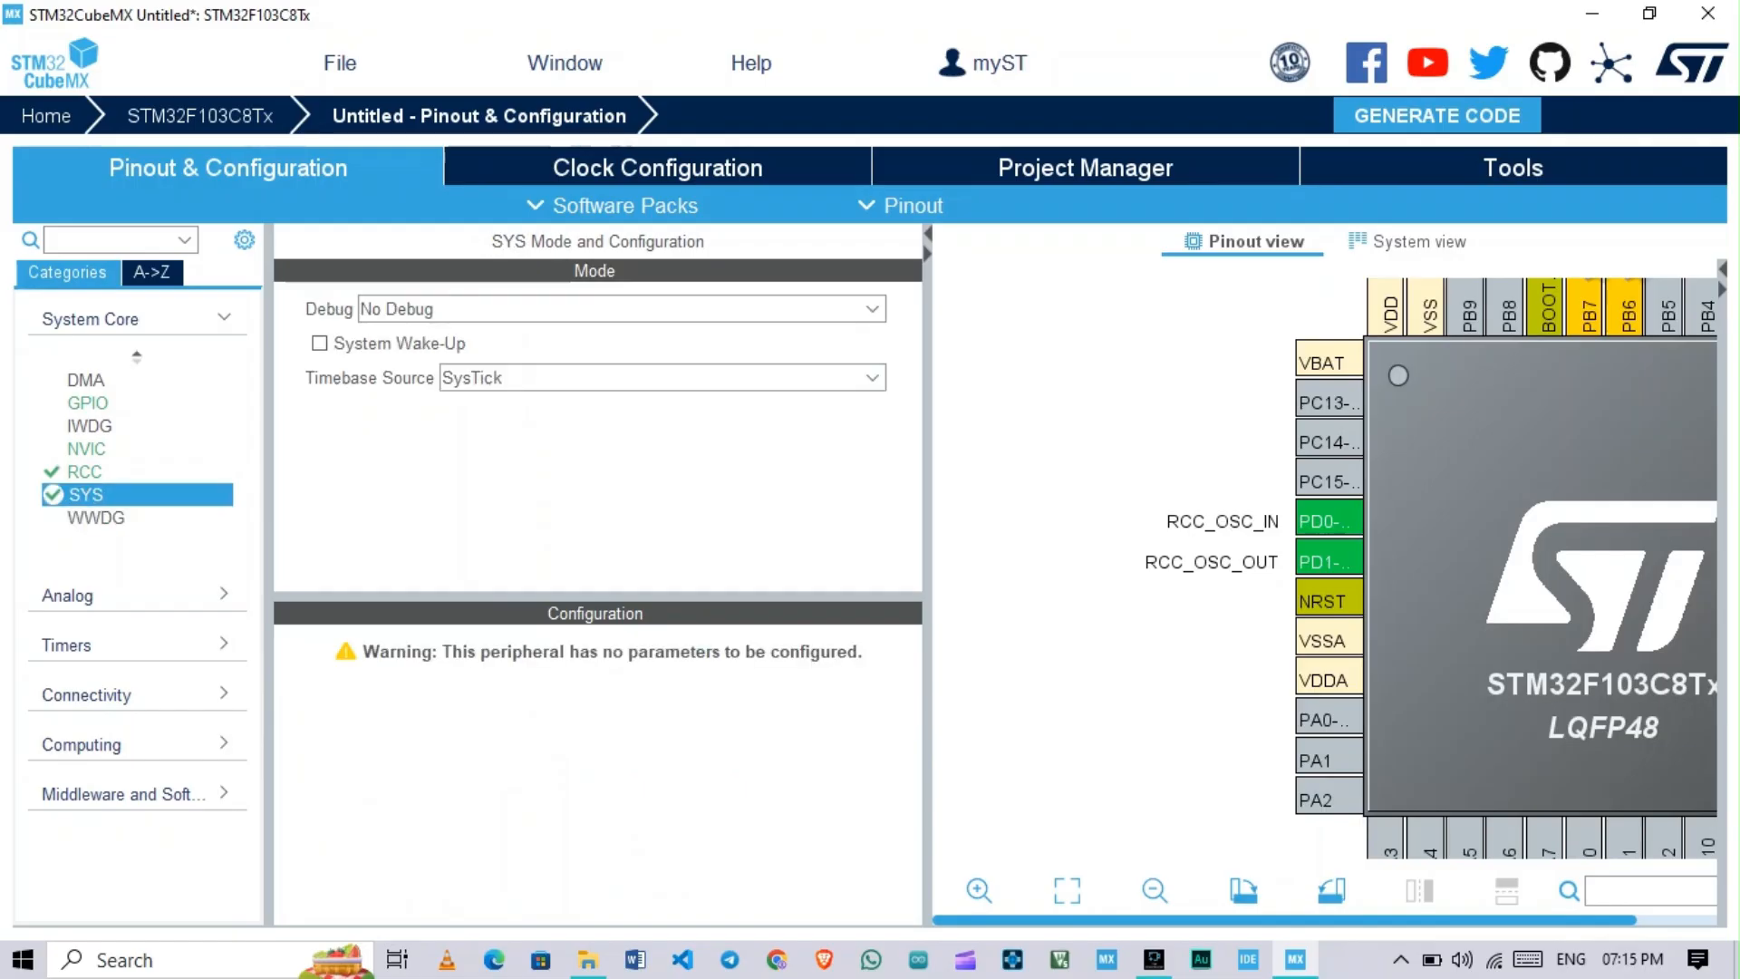
left_click(616, 309)
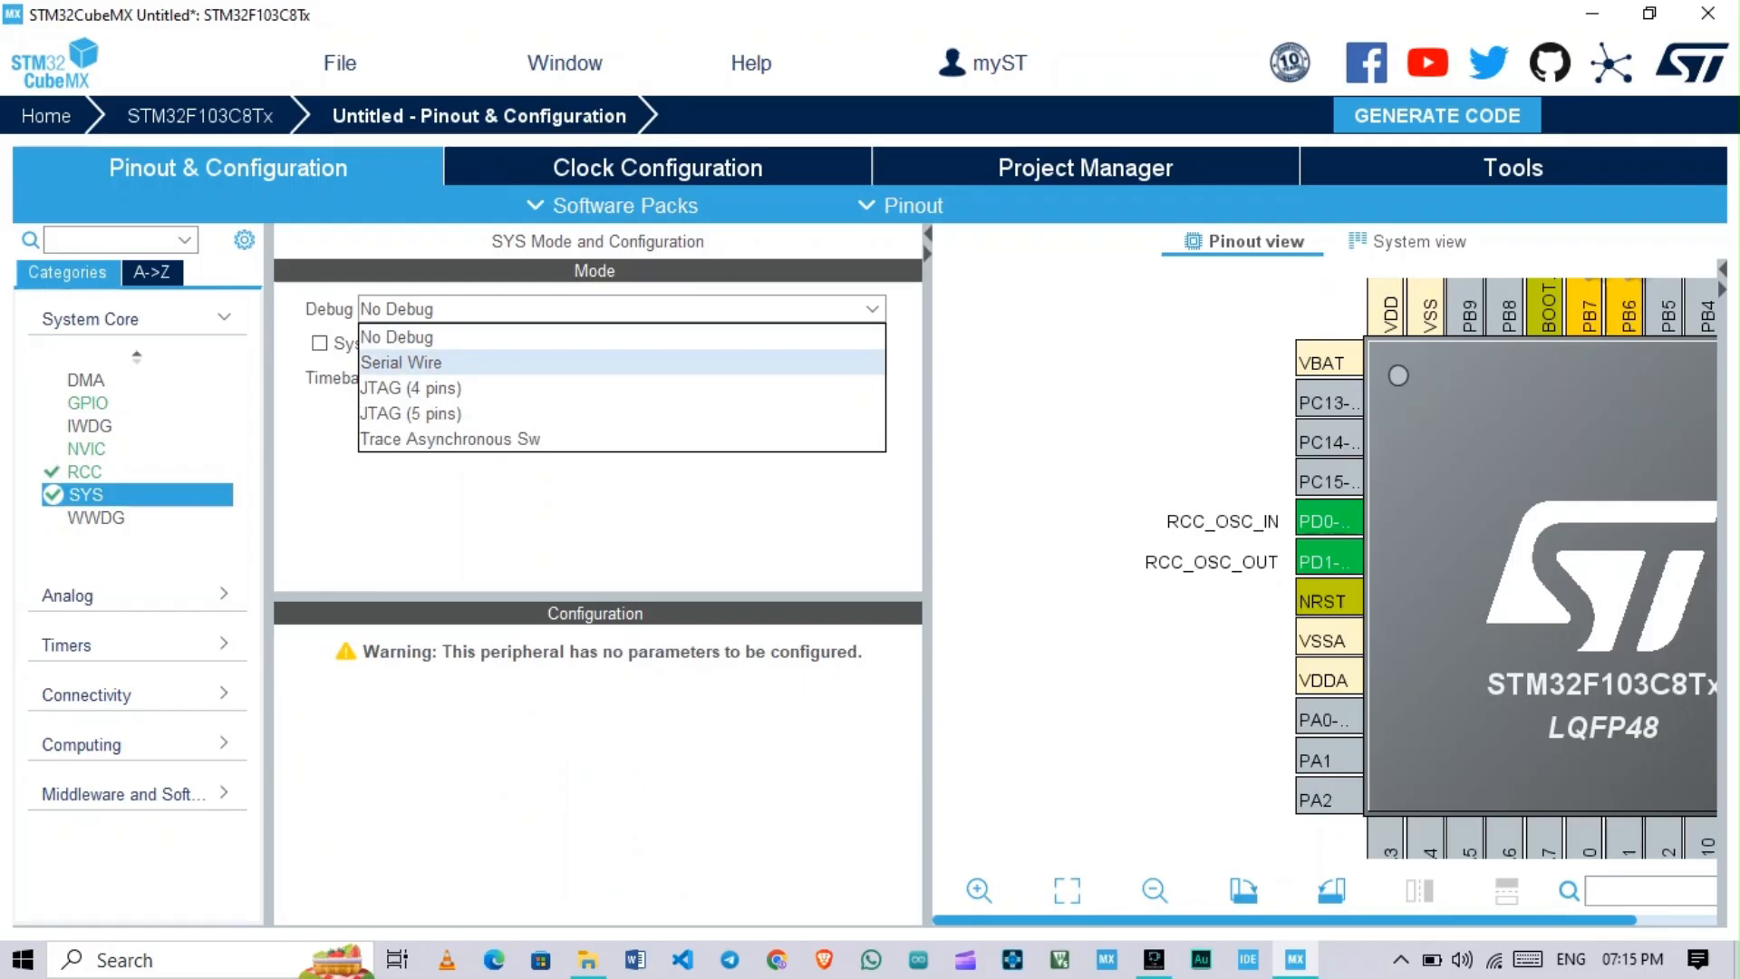
left_click(417, 363)
left_click(616, 309)
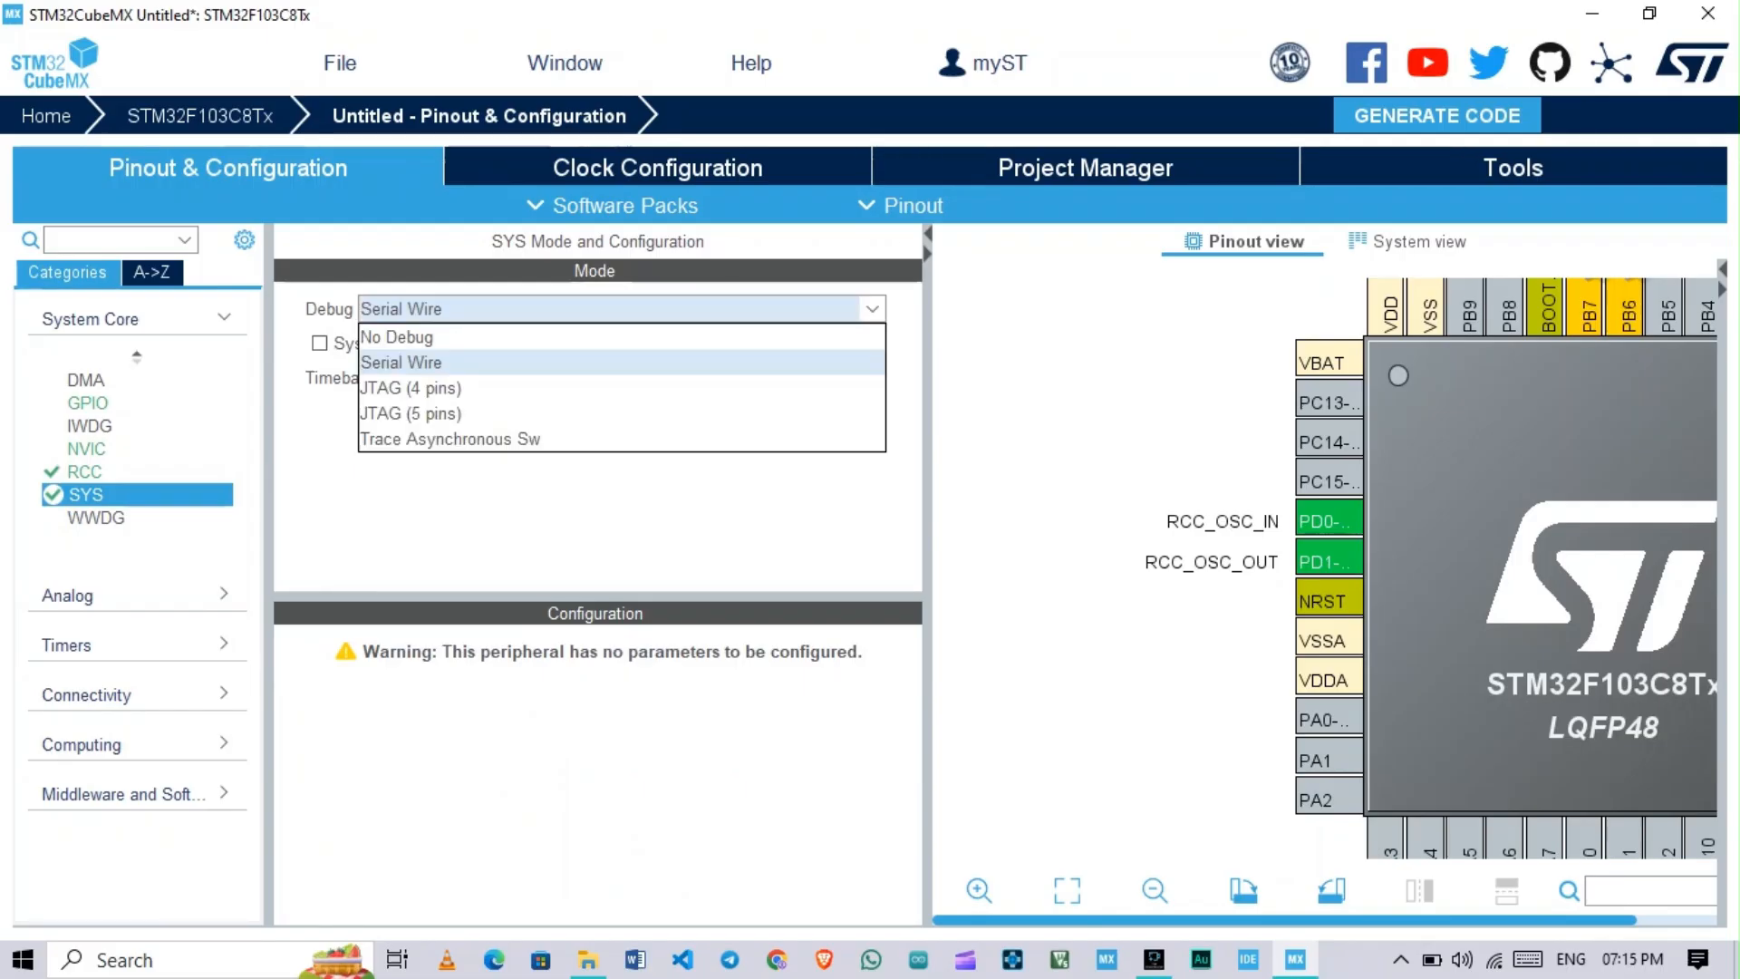
left_click(416, 363)
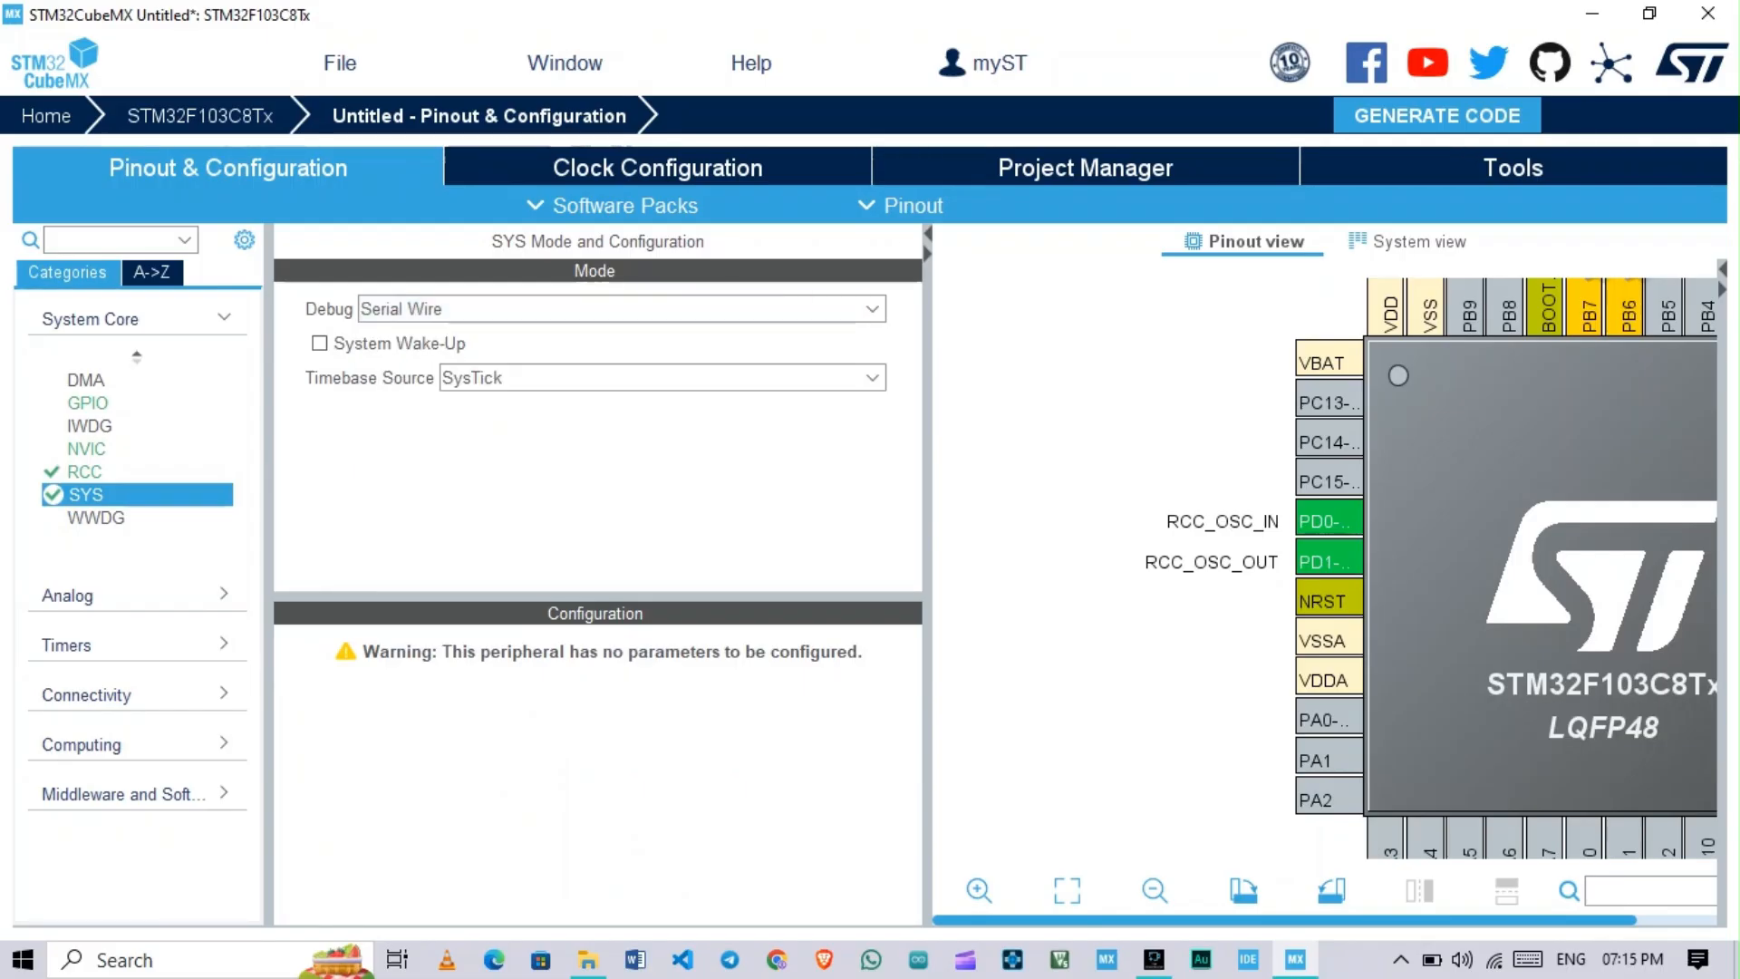
Step: Set HCLK to 72 MHz in the clock configuration and let the Clock Wizard use other clock sources
left_click(658, 168)
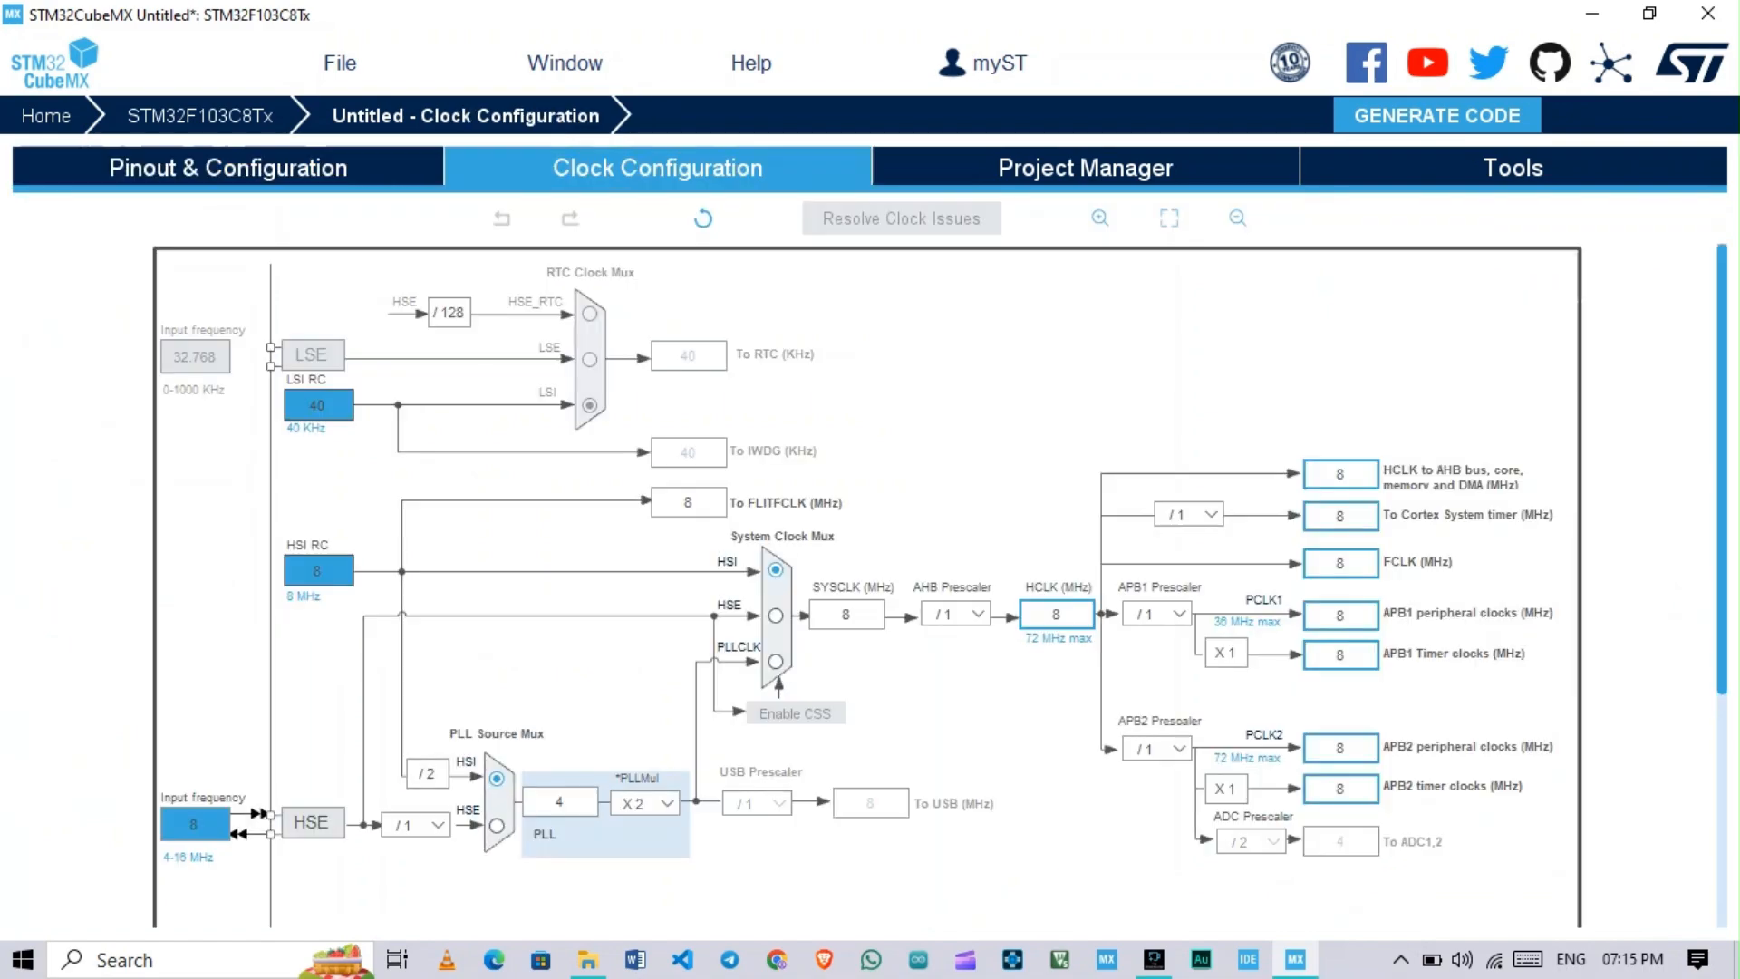
scroll(1056, 500, "down", 1)
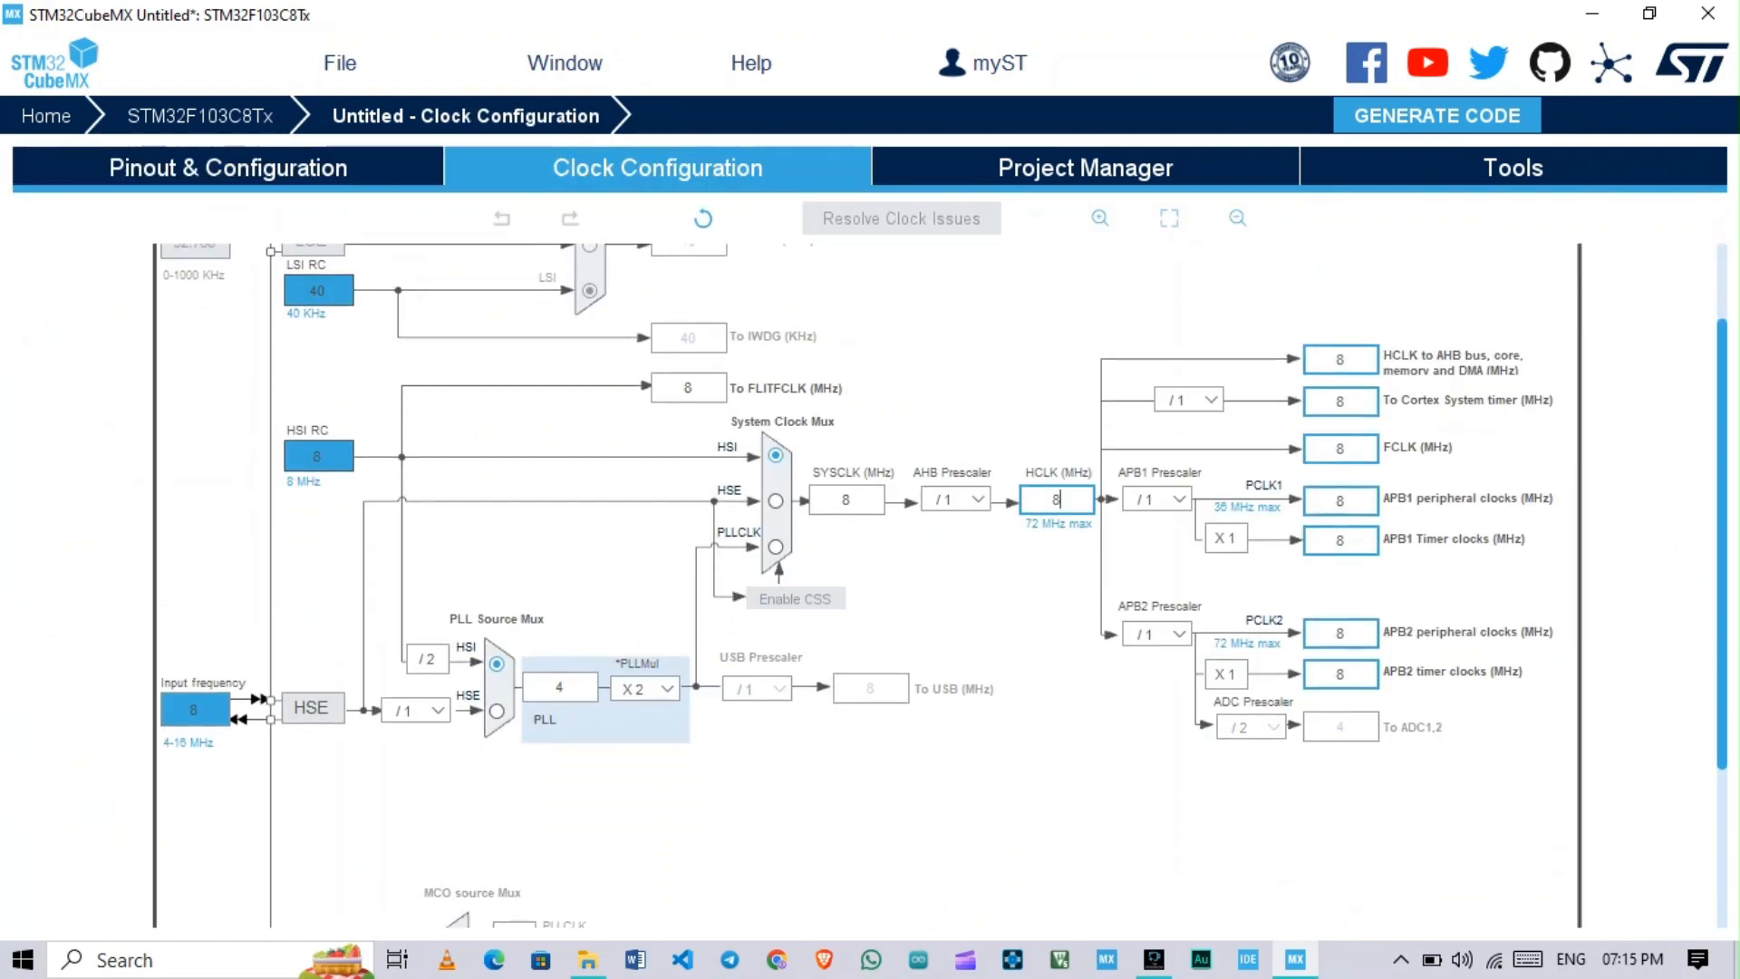
type("72")
key("Return")
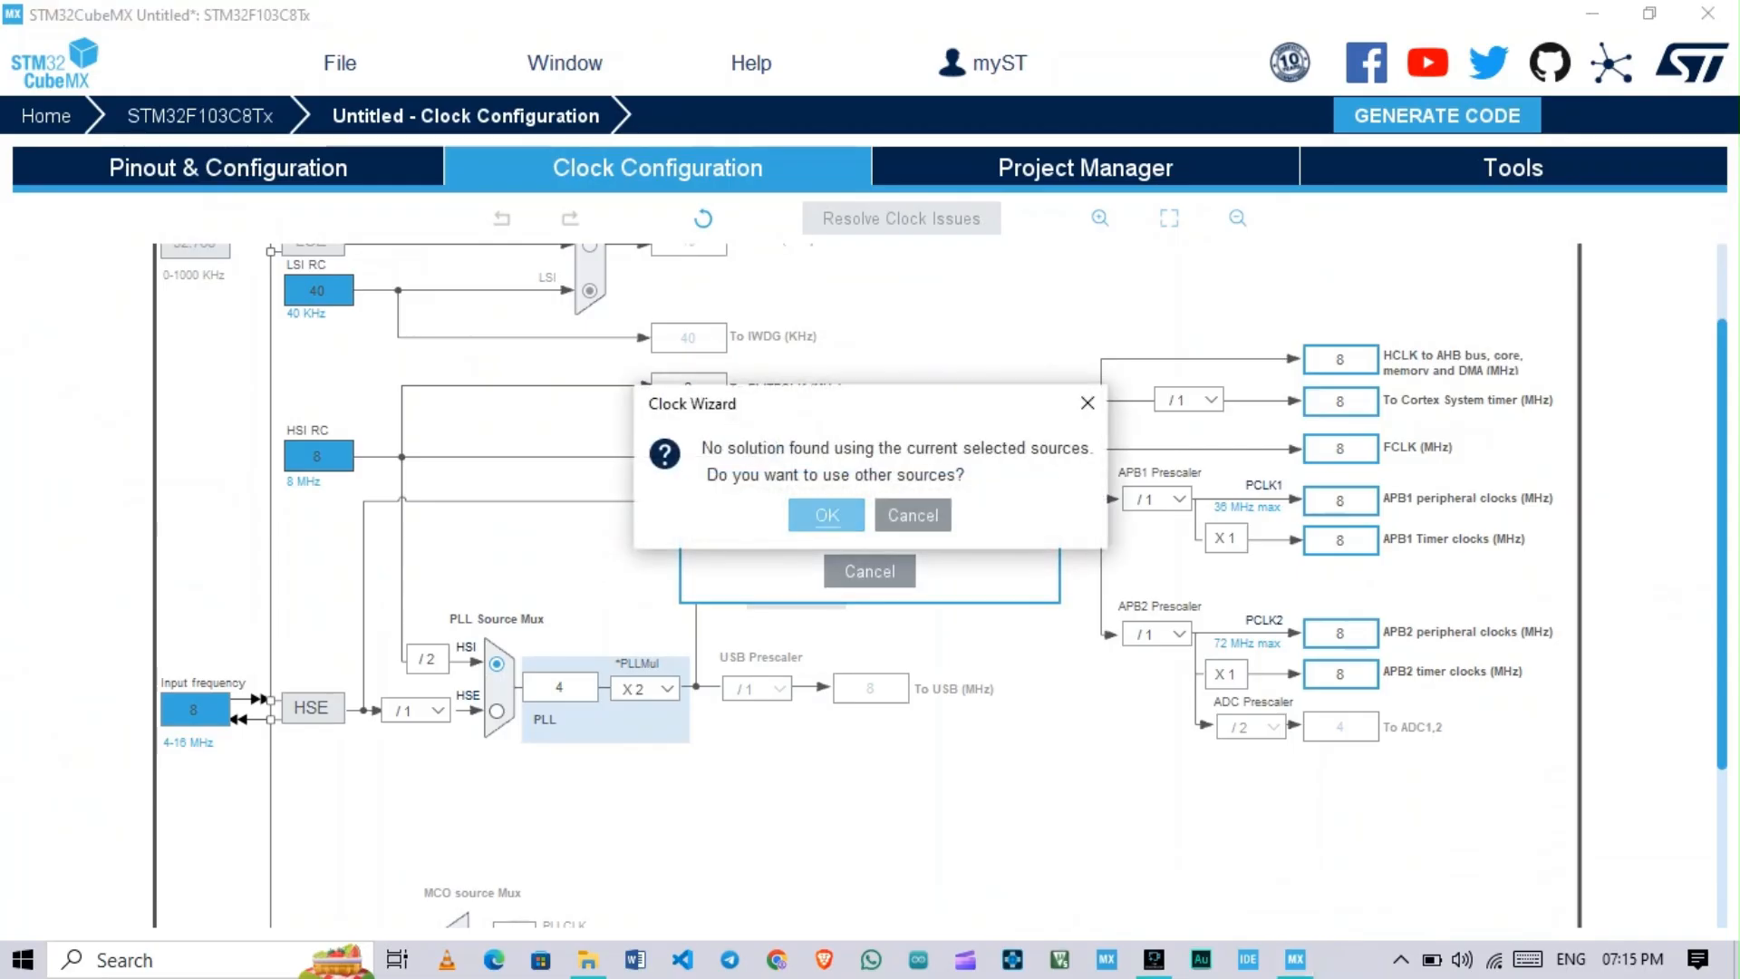
key("Return")
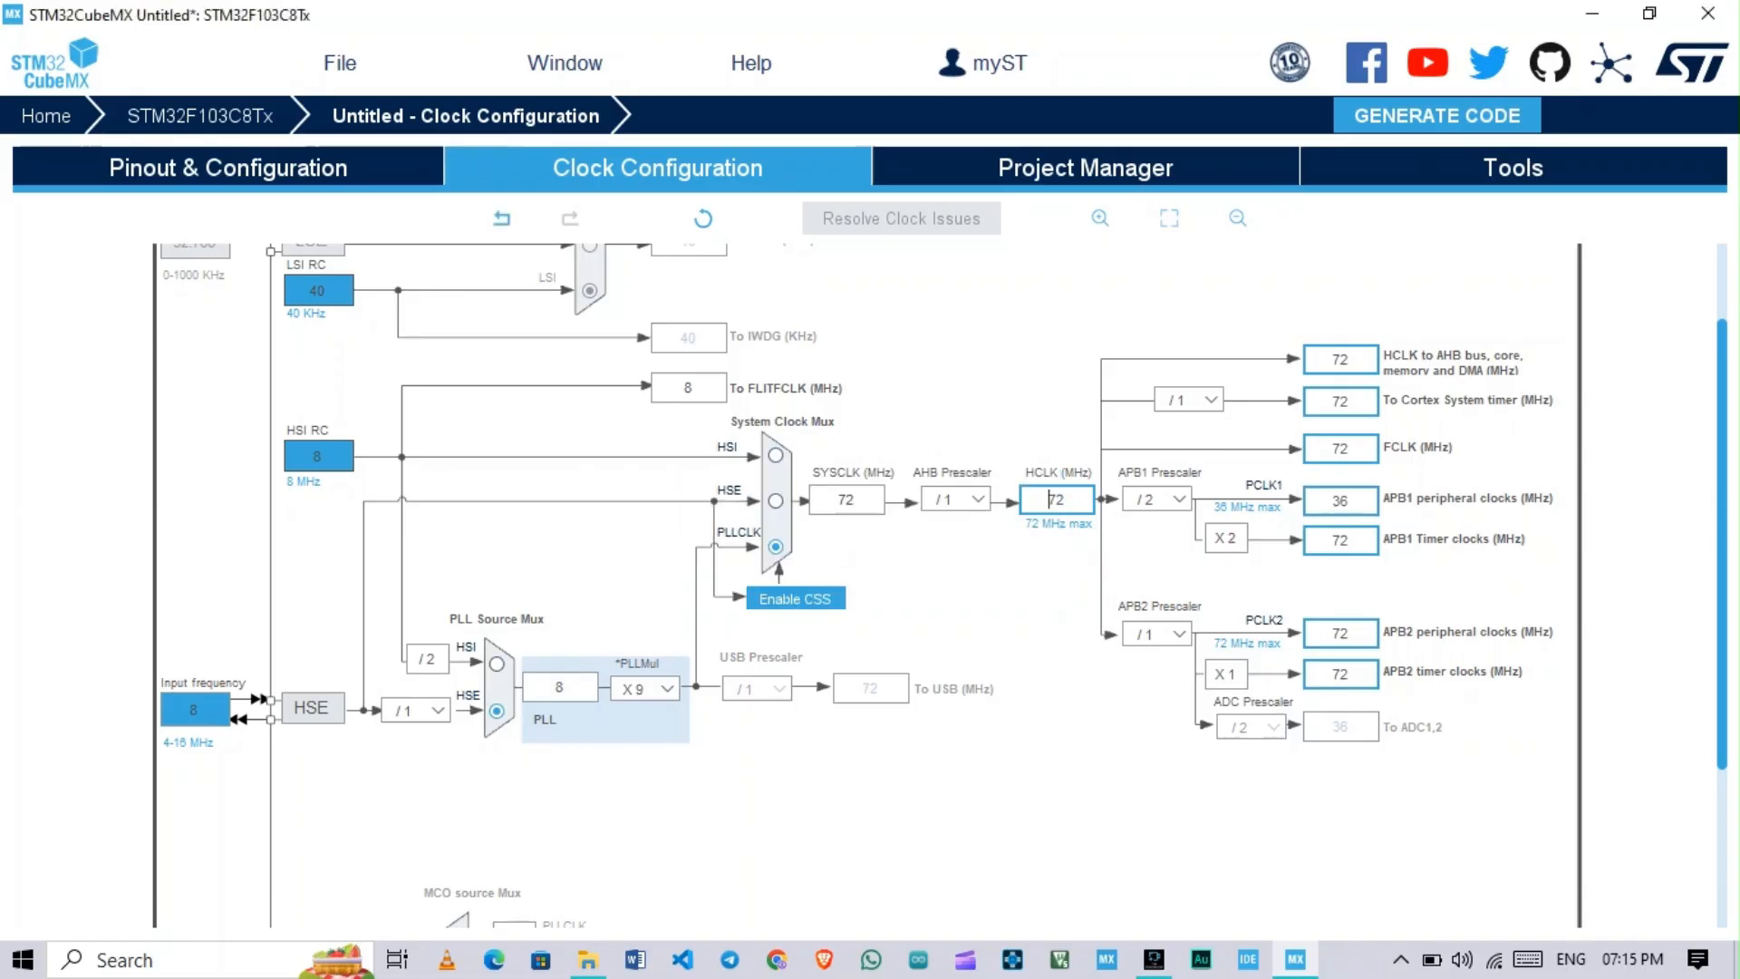
Step: Choose MDK-ARM as the toolchain in the project settings
left_click(1086, 168)
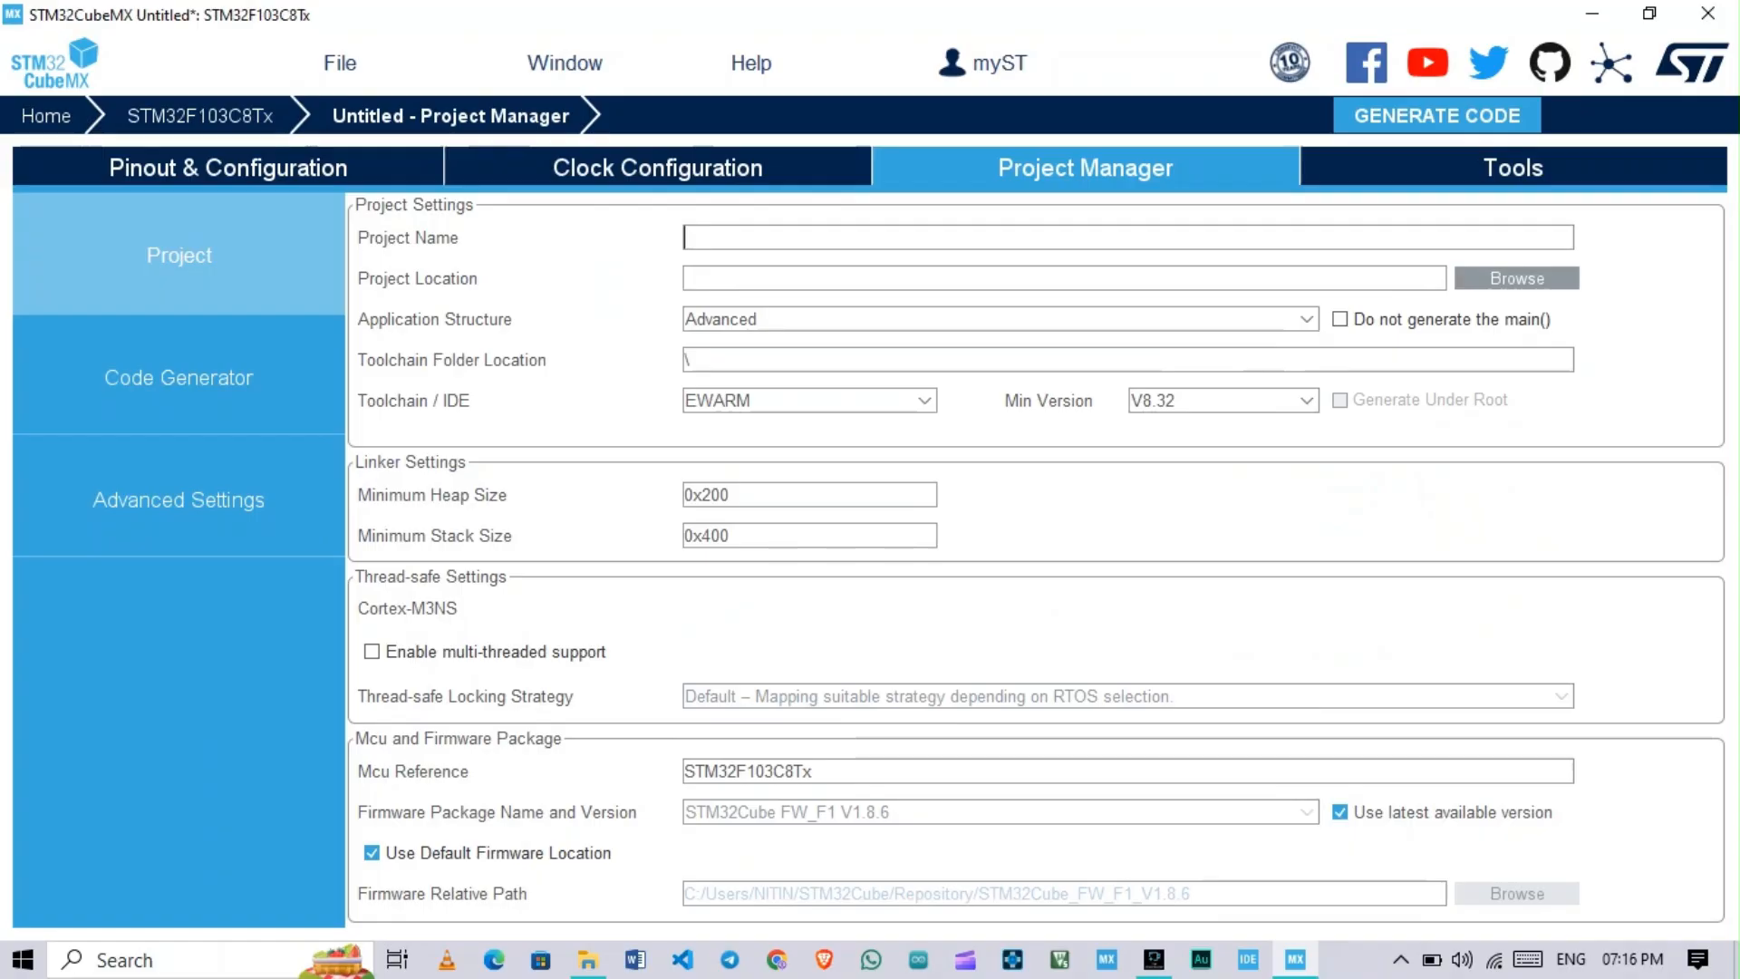
left_click(1513, 168)
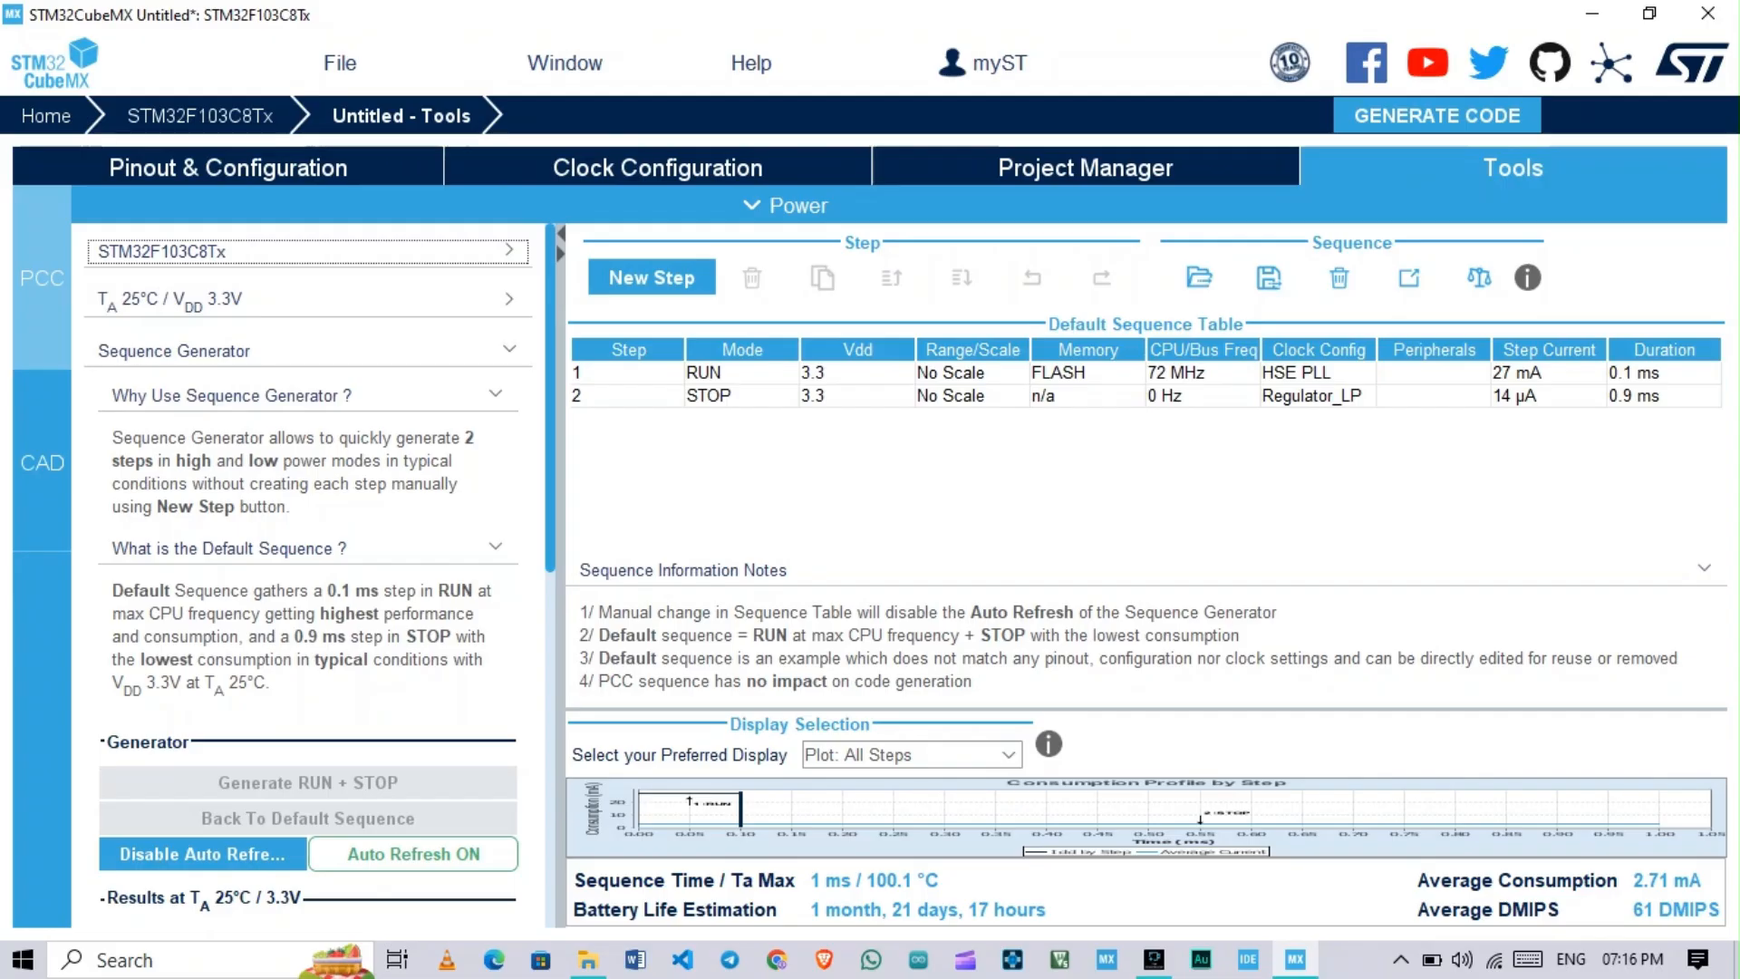
left_click(1086, 167)
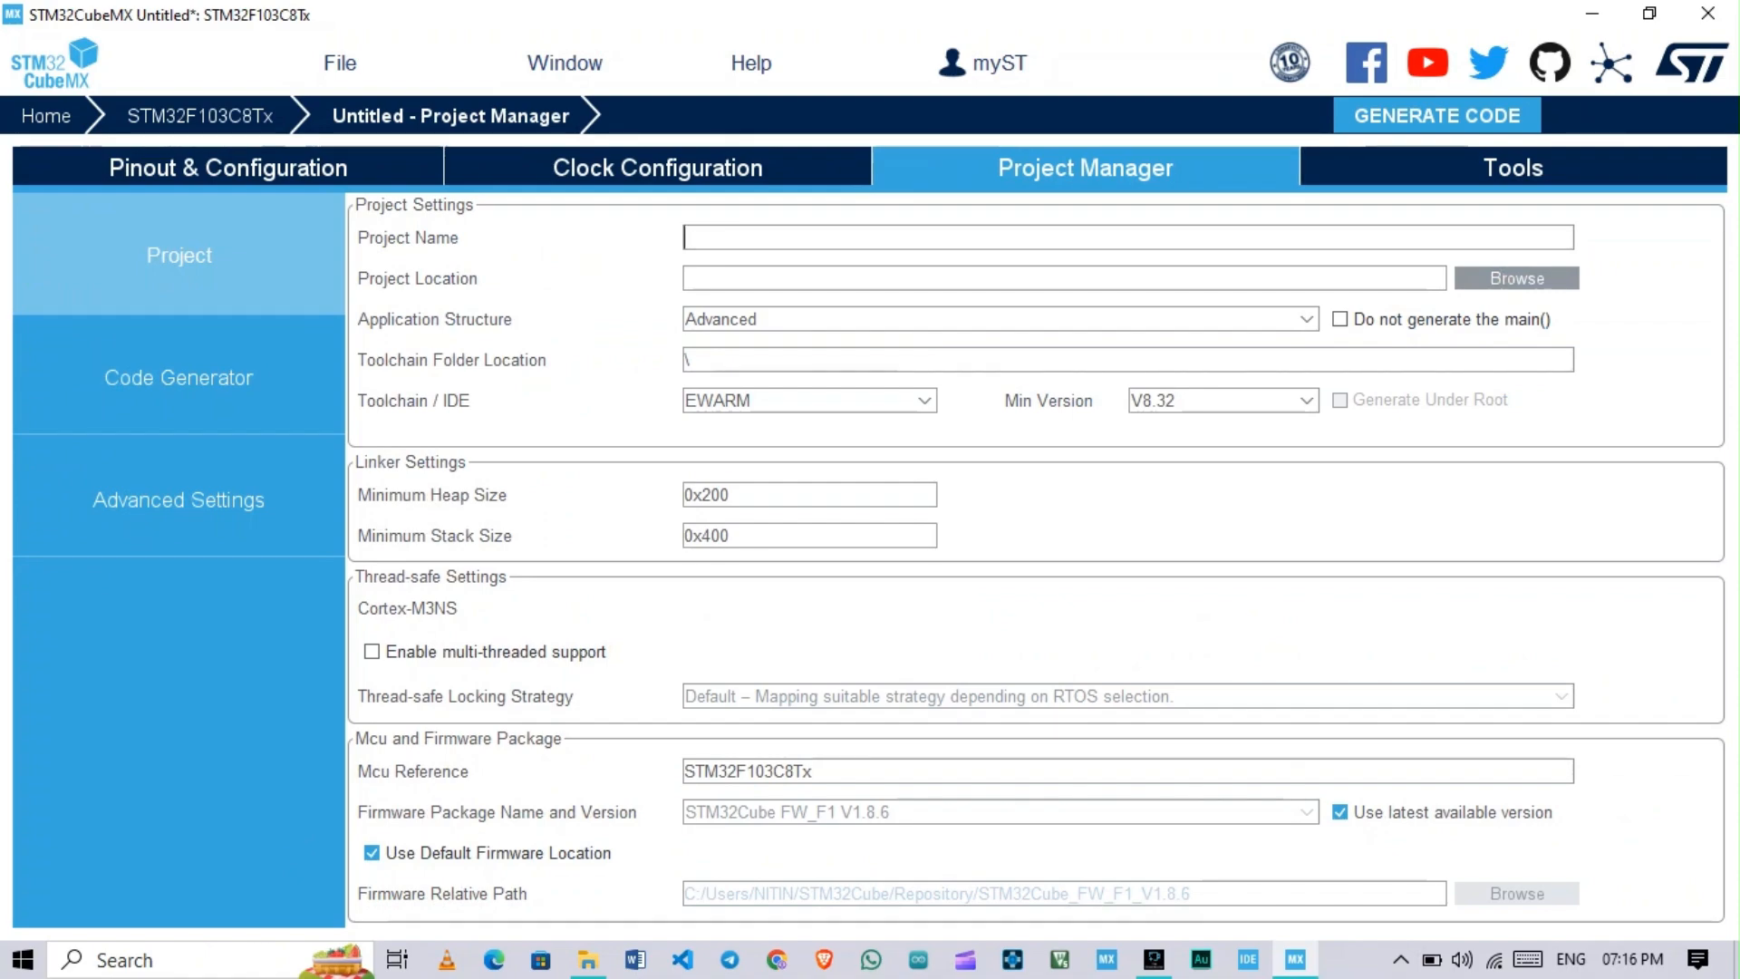
left_click(923, 400)
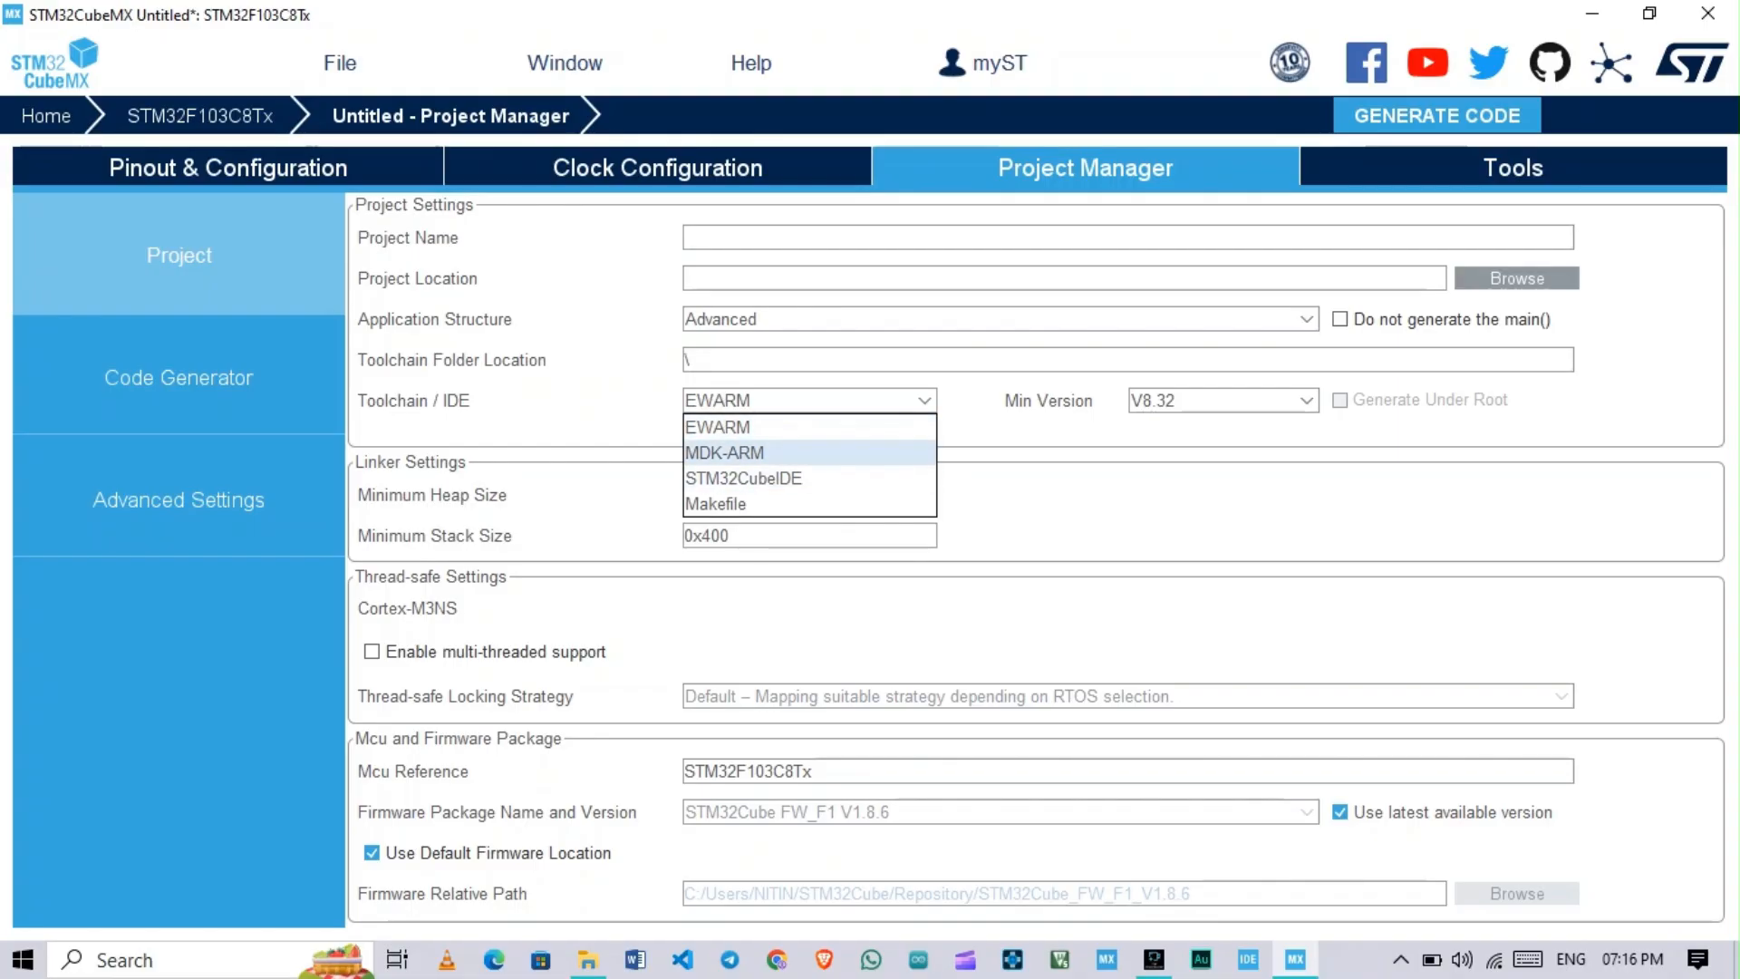
left_click(725, 453)
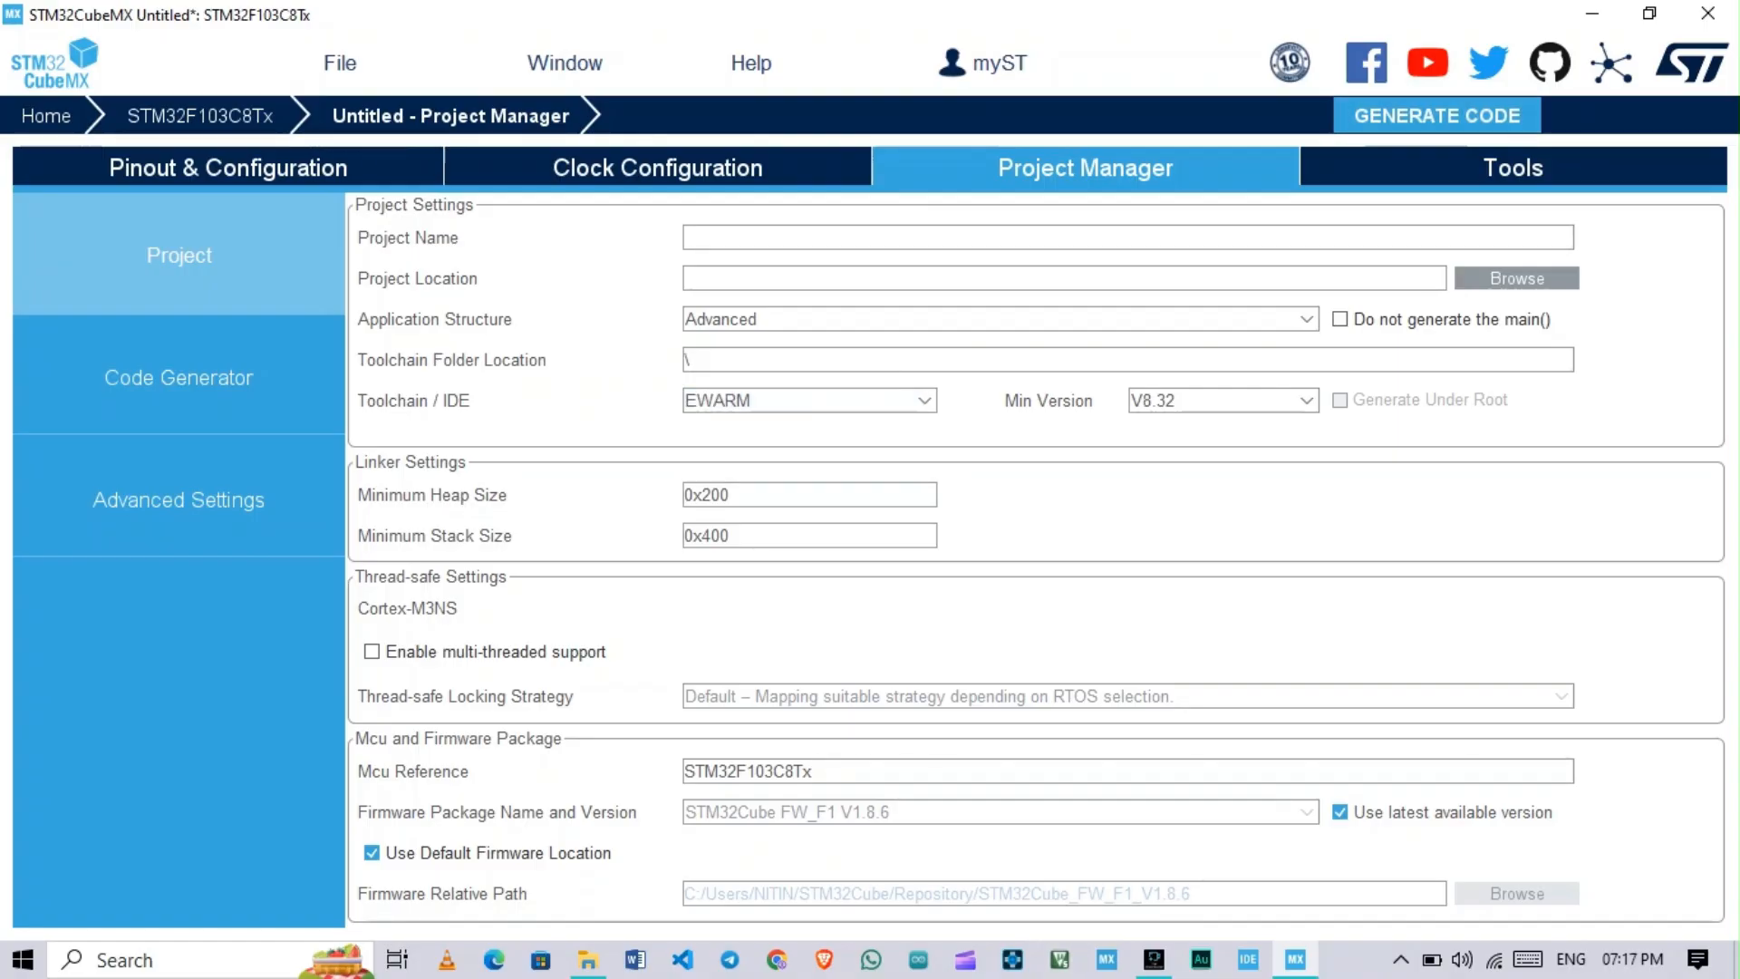
Step: Name the project Trial_1 and browse to the Desktop folder for the project location
type("Trial_1")
left_click(1517, 279)
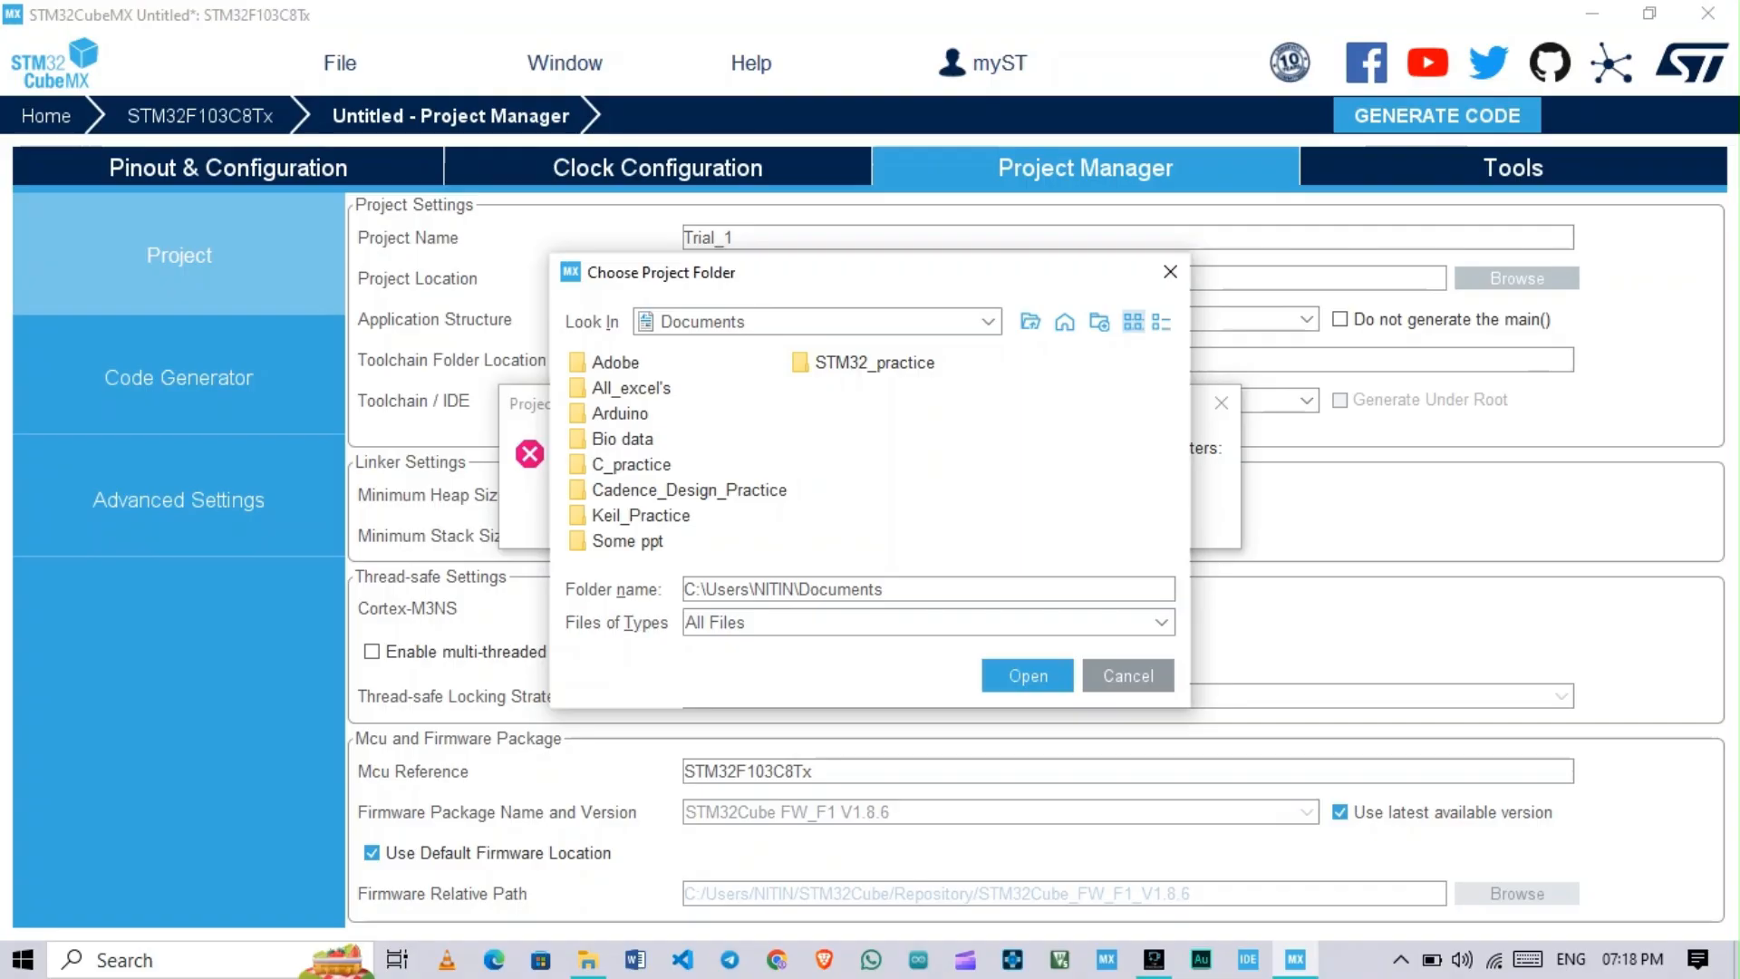
left_click(988, 322)
scroll(816, 477, "down", 1)
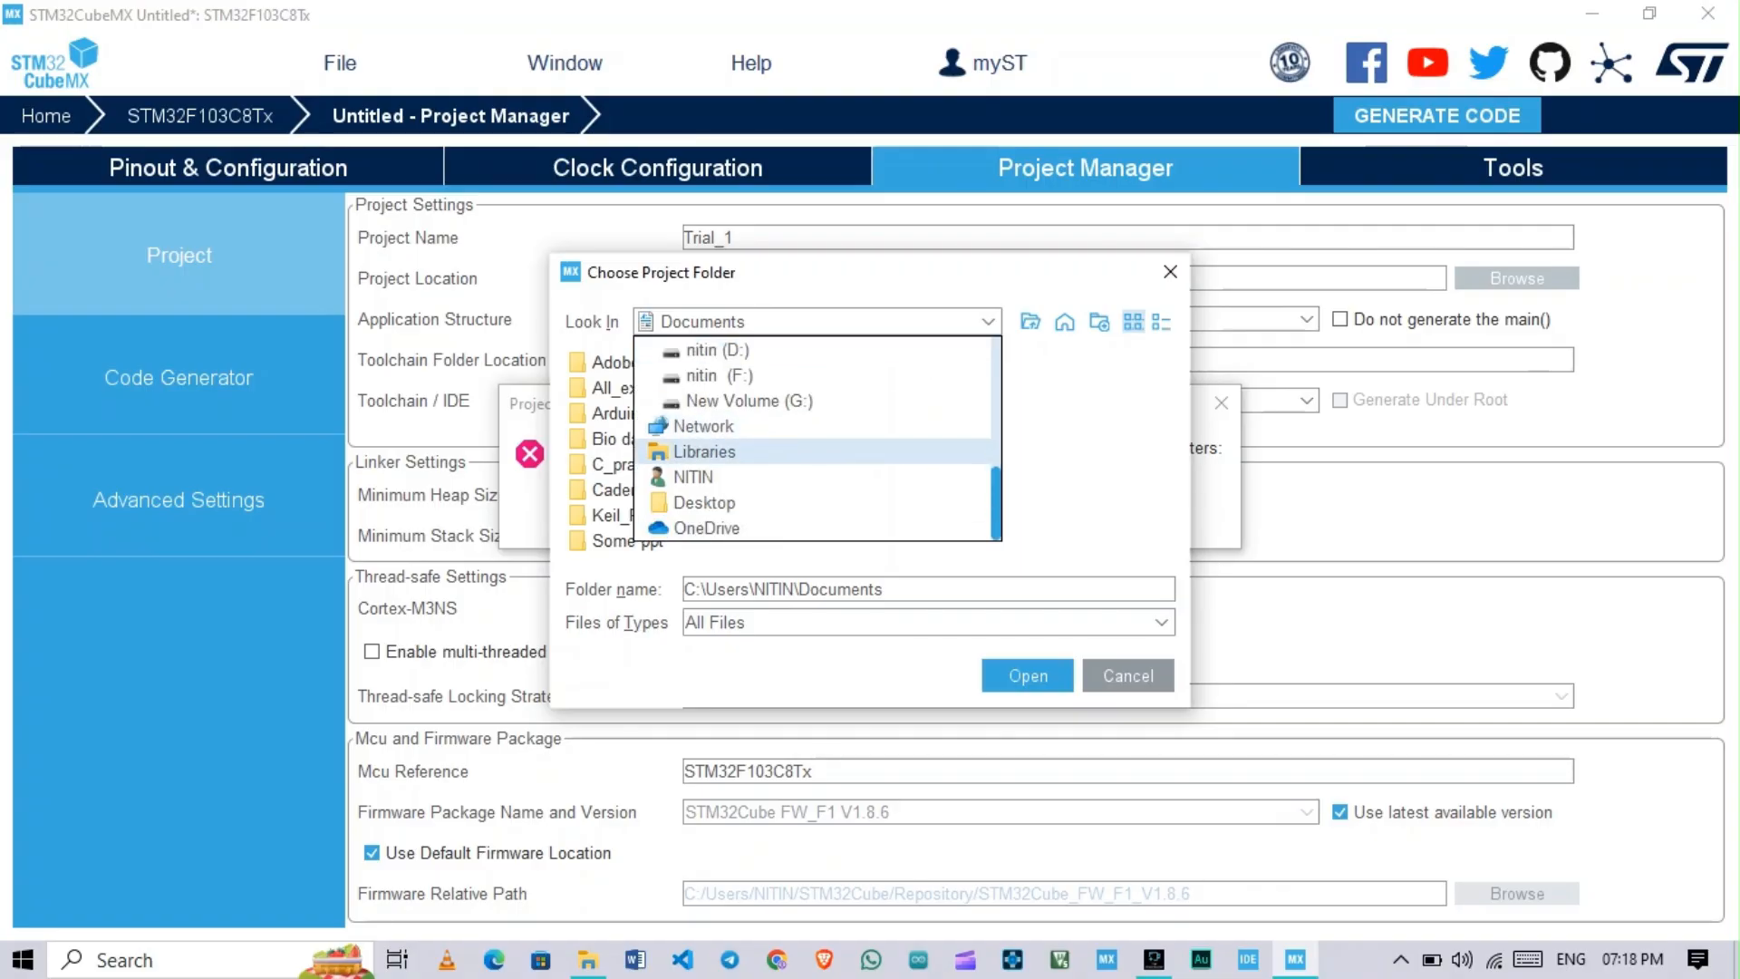
scroll(815, 452, "up", 2)
scroll(816, 451, "down", 2)
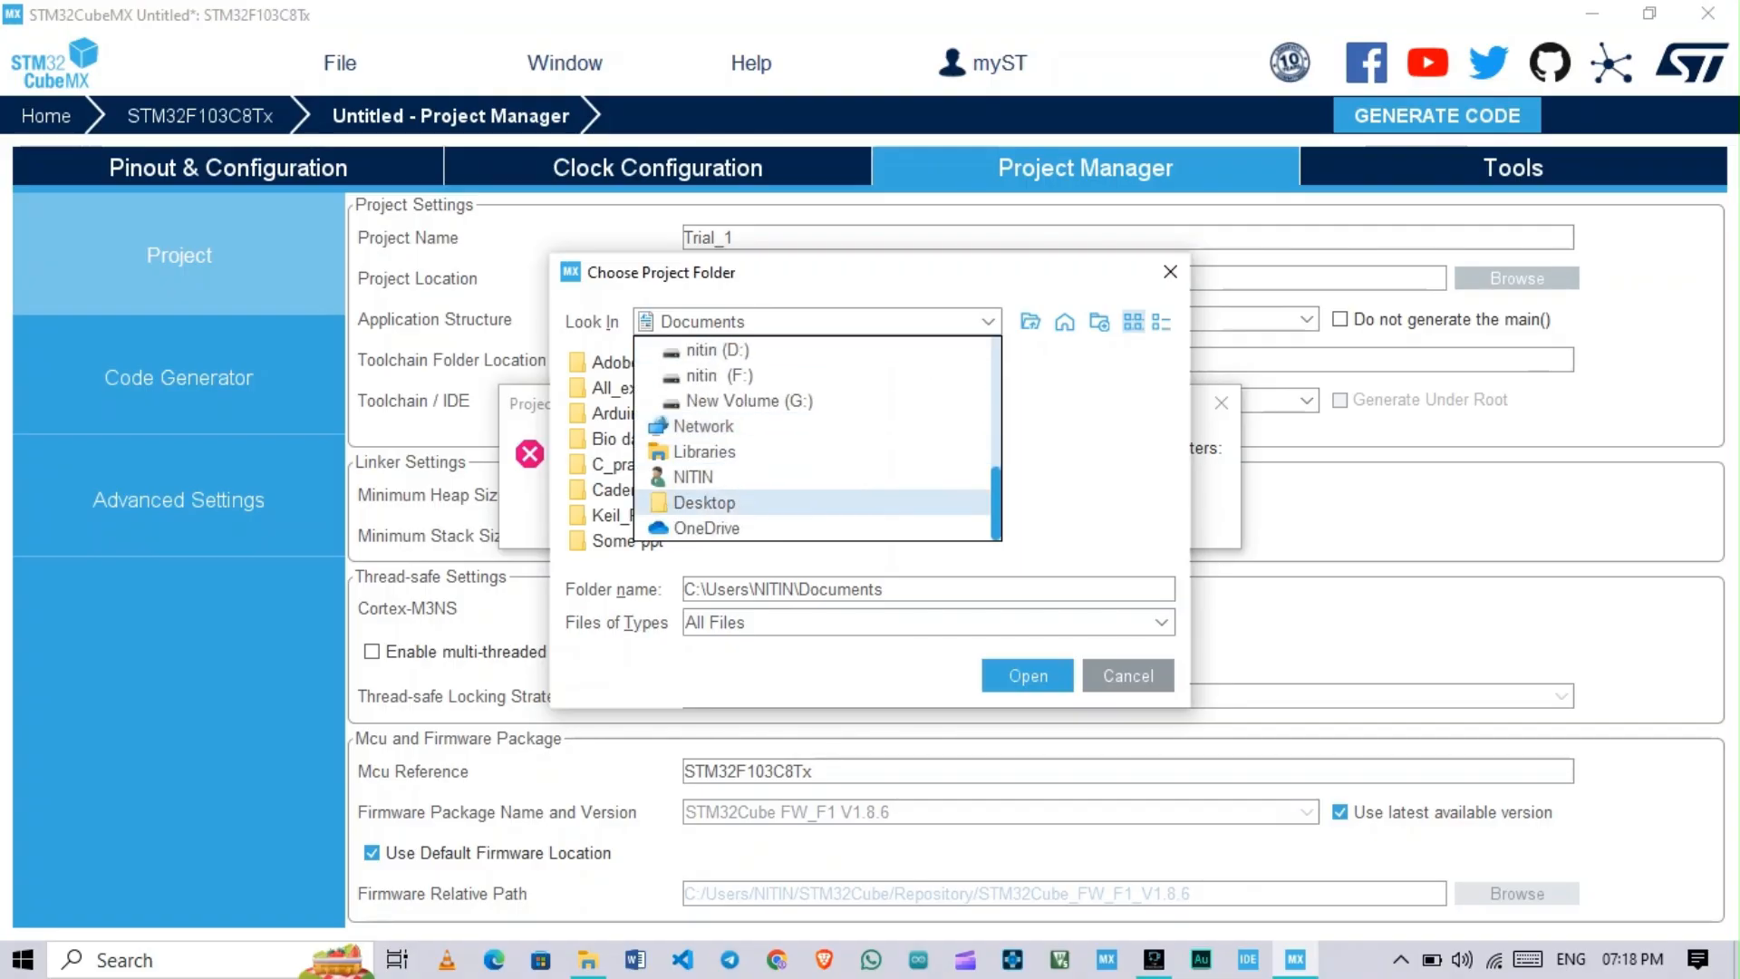
left_click(705, 503)
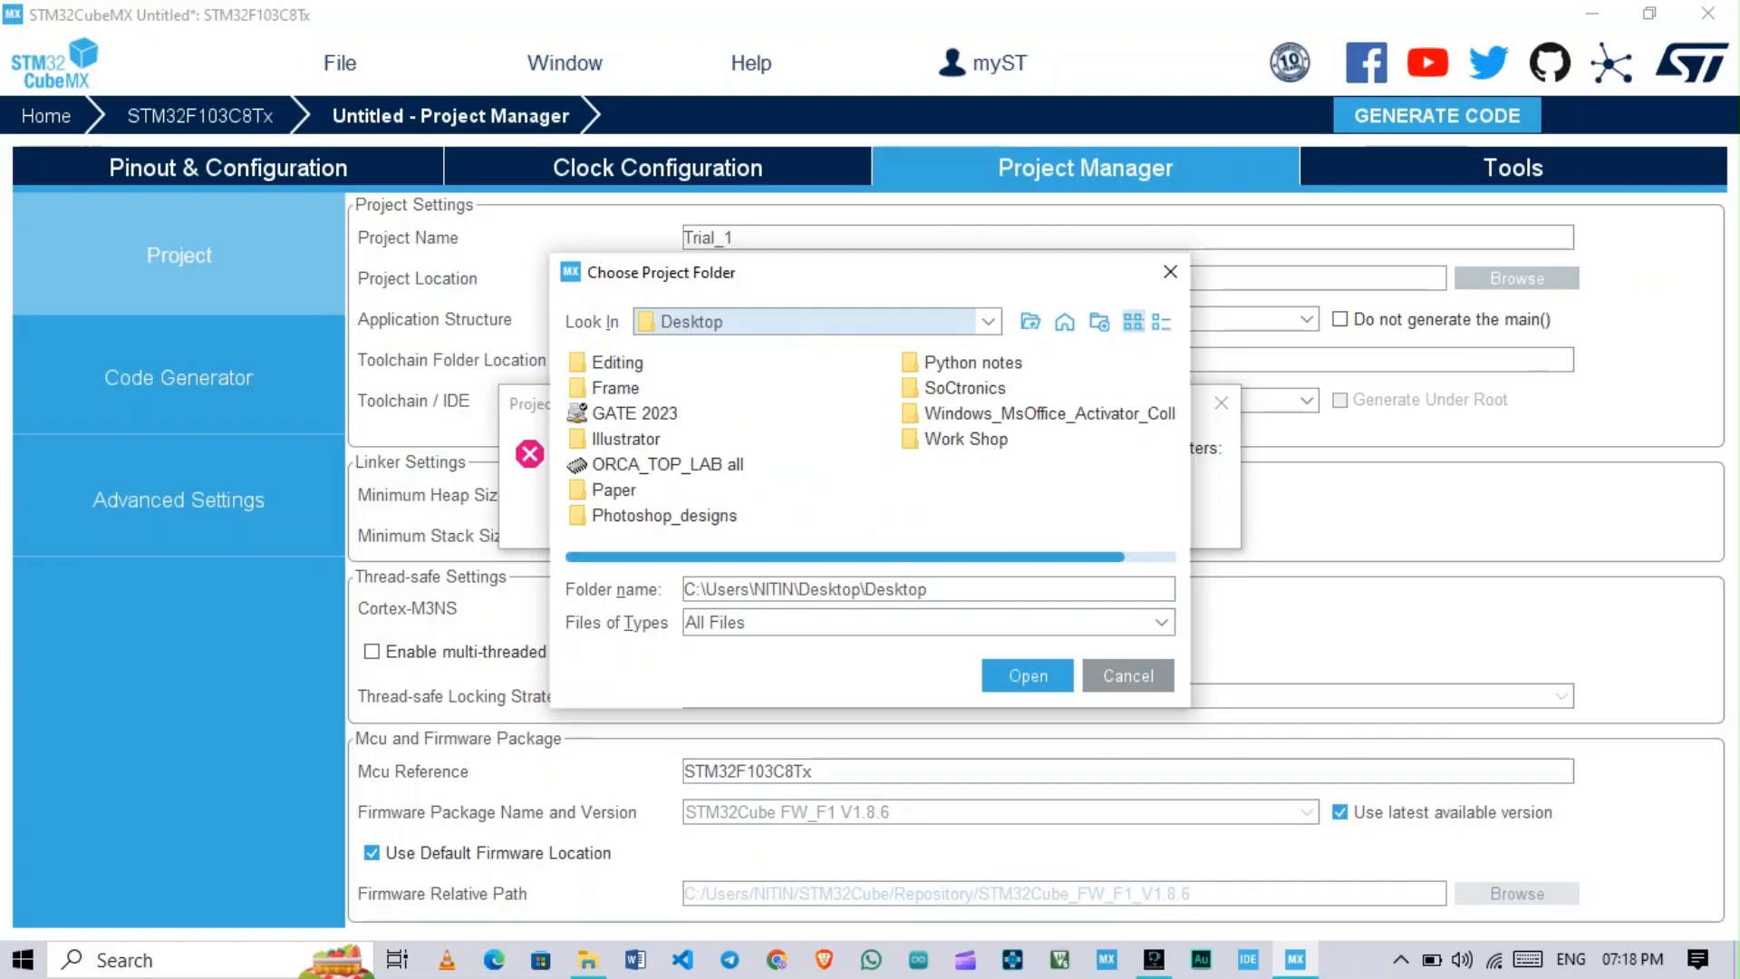
Step: Create a folder named Keil on the Desktop and select it as the project location
right_click(919, 495)
left_click(972, 563)
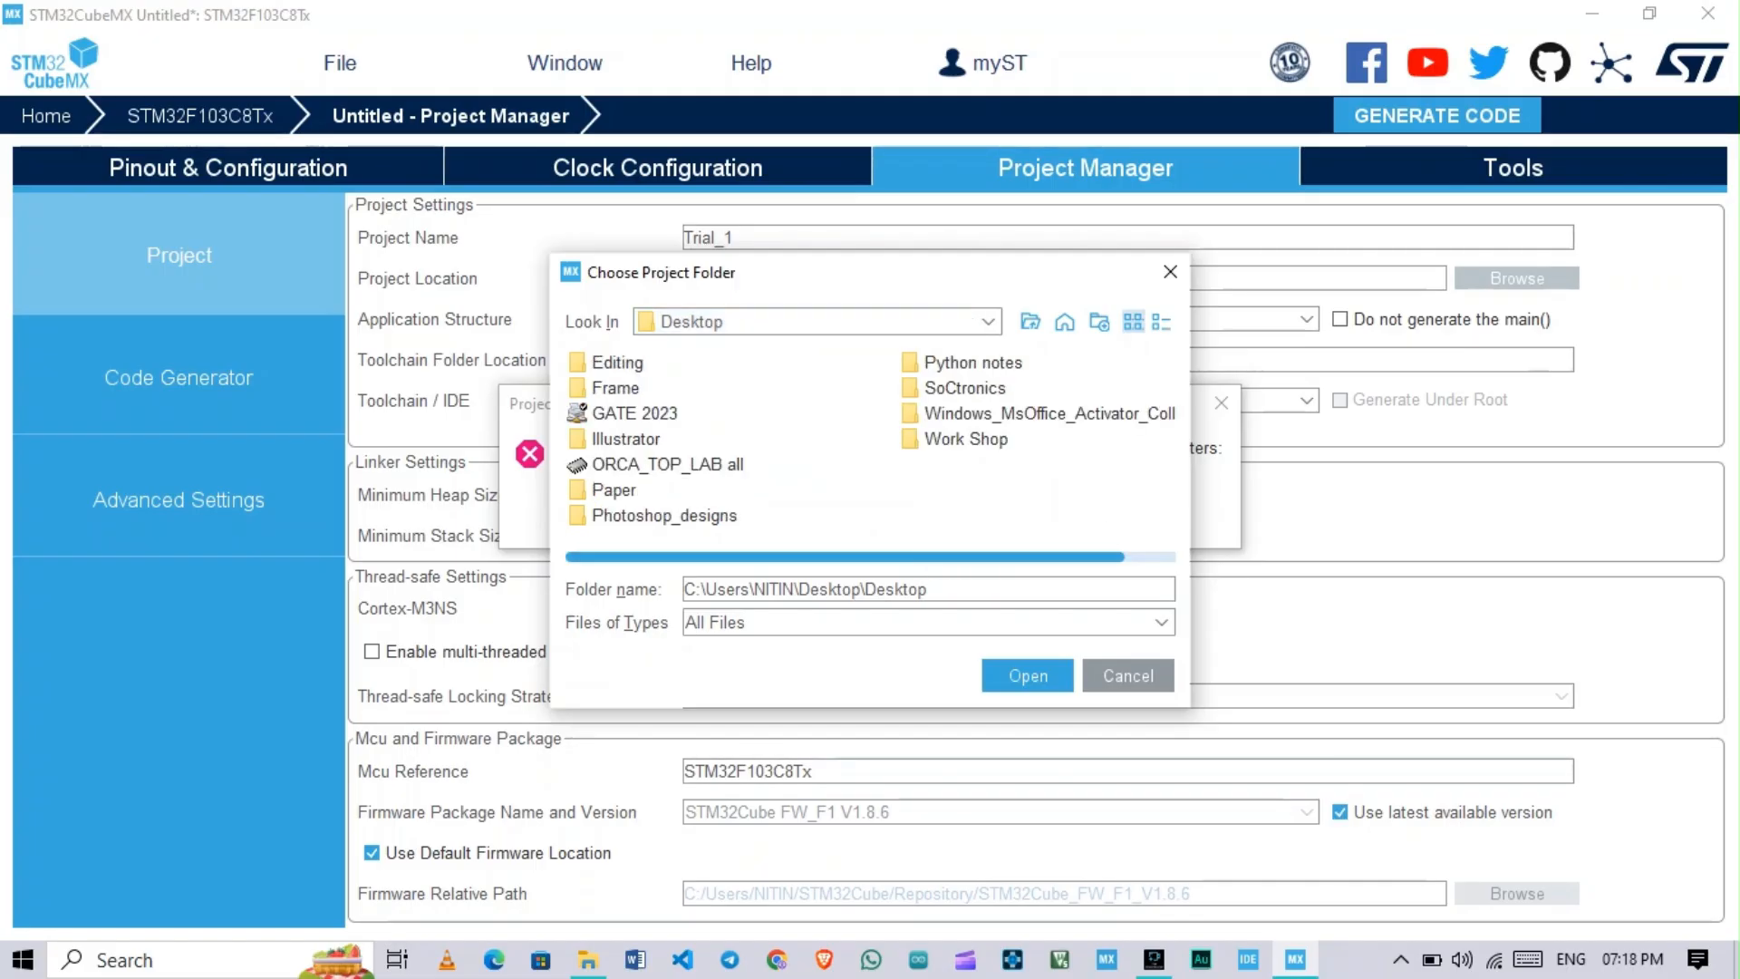
right_click(1026, 513)
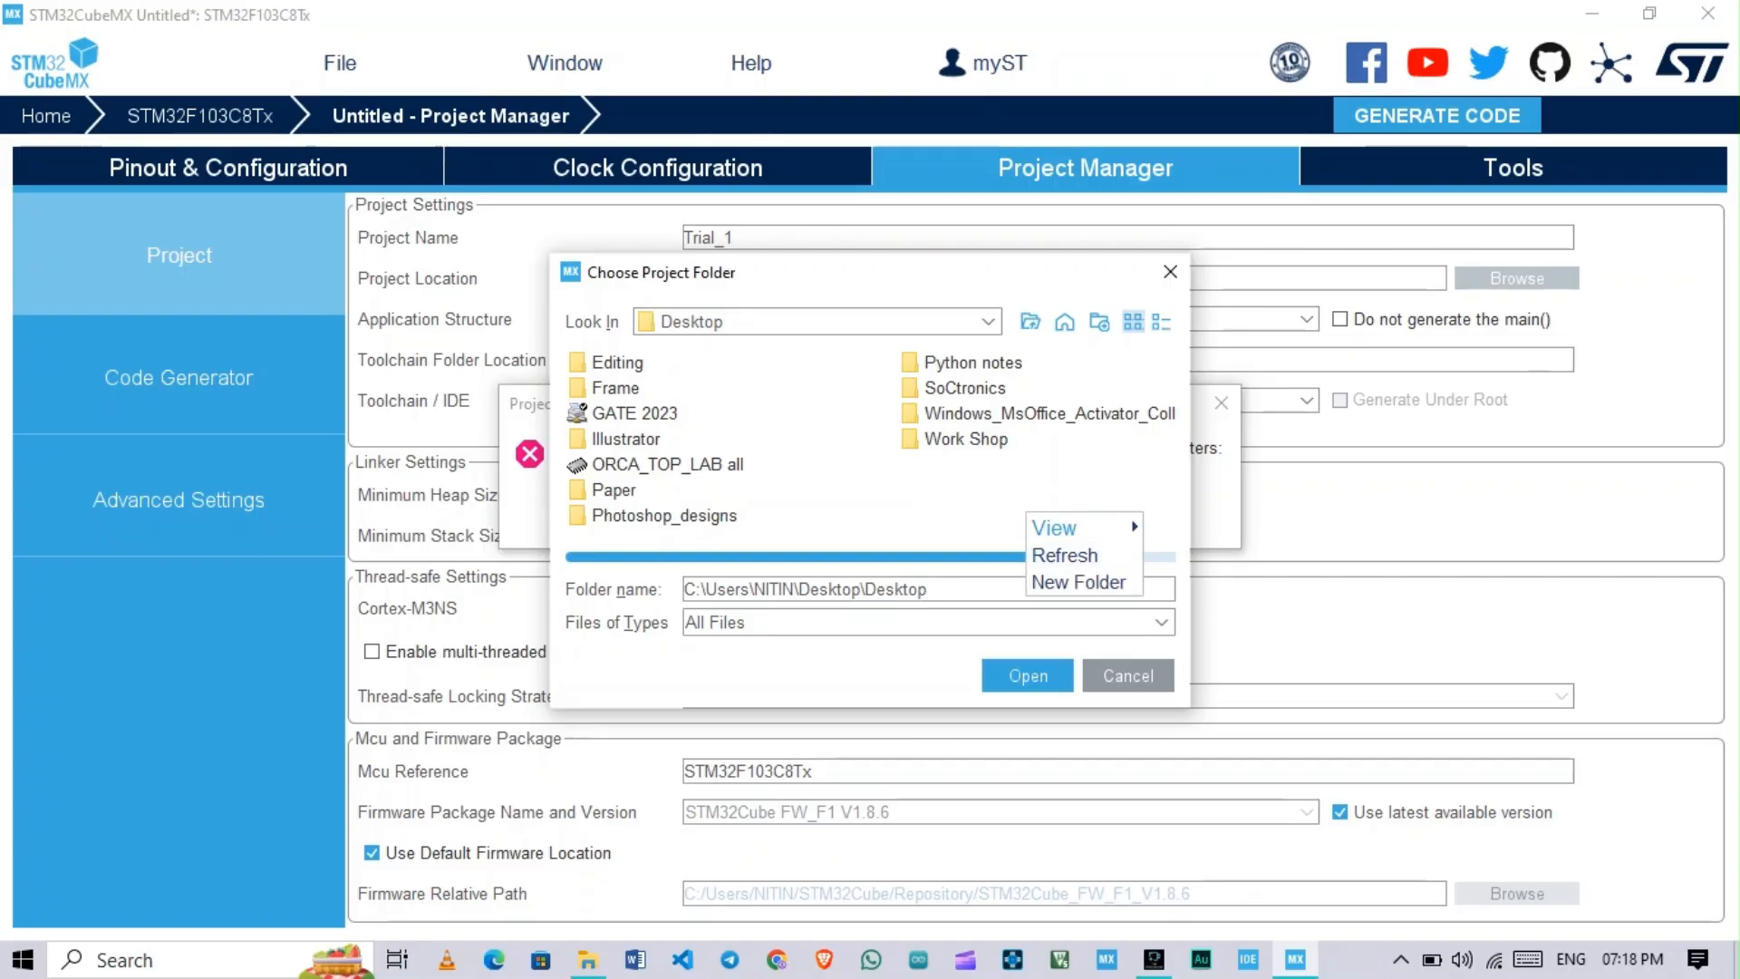
left_click(1079, 582)
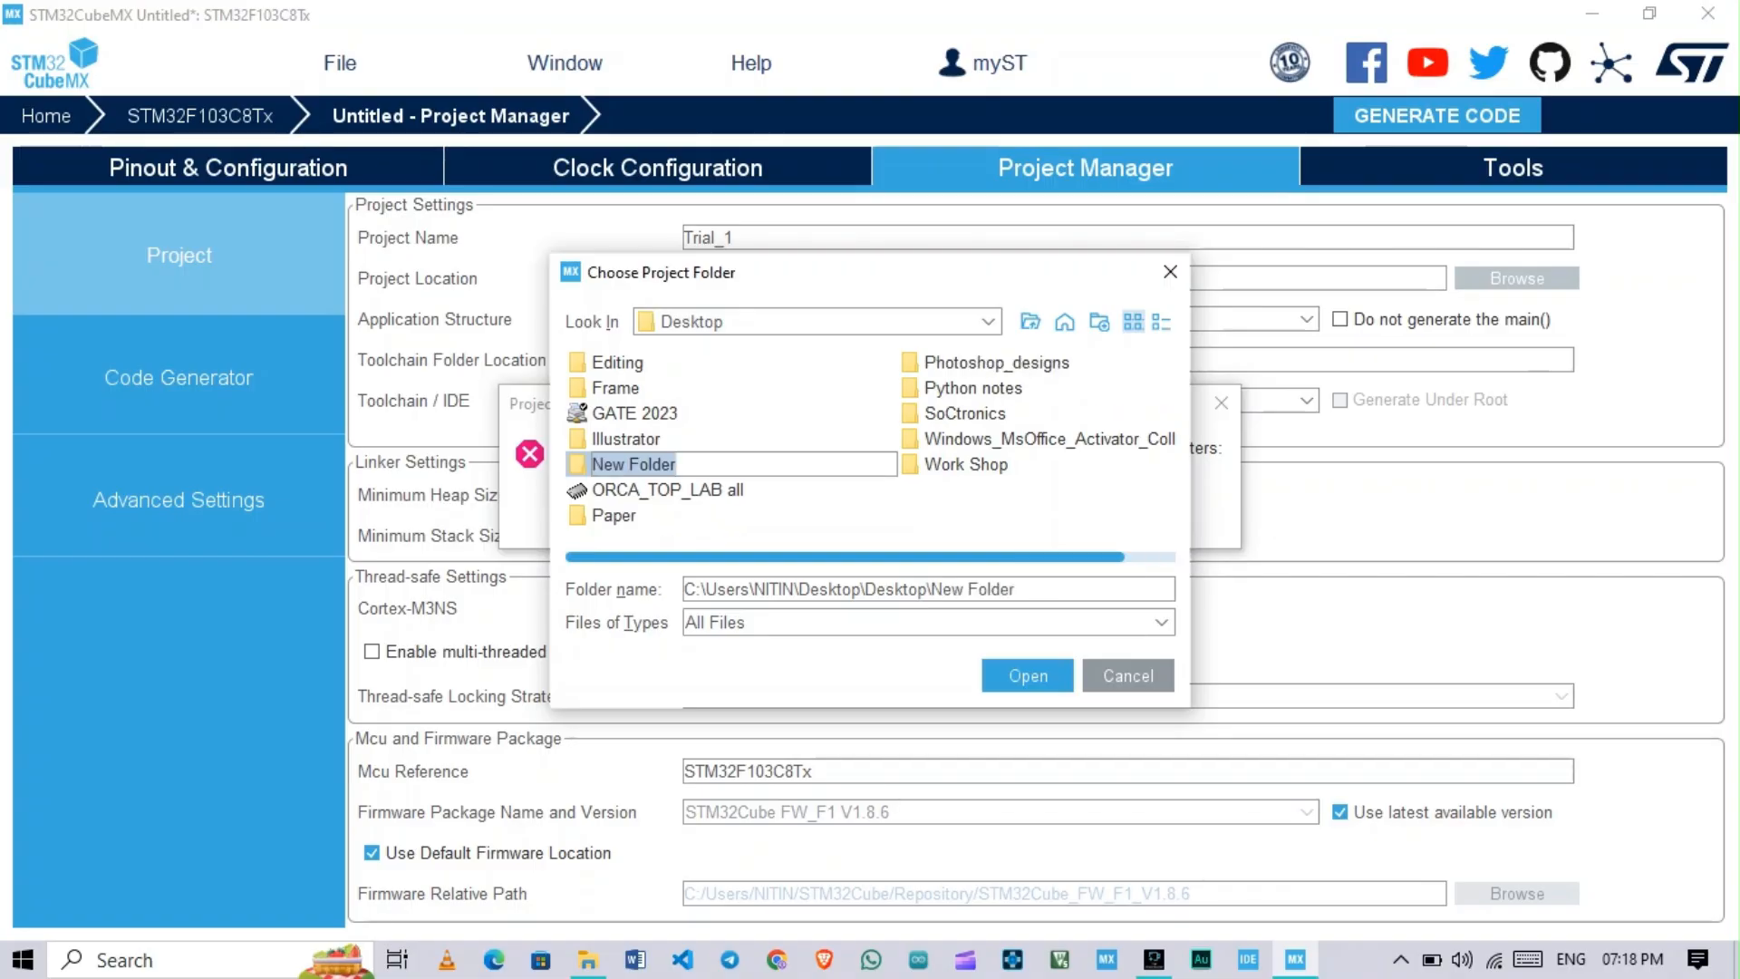
type("Ka")
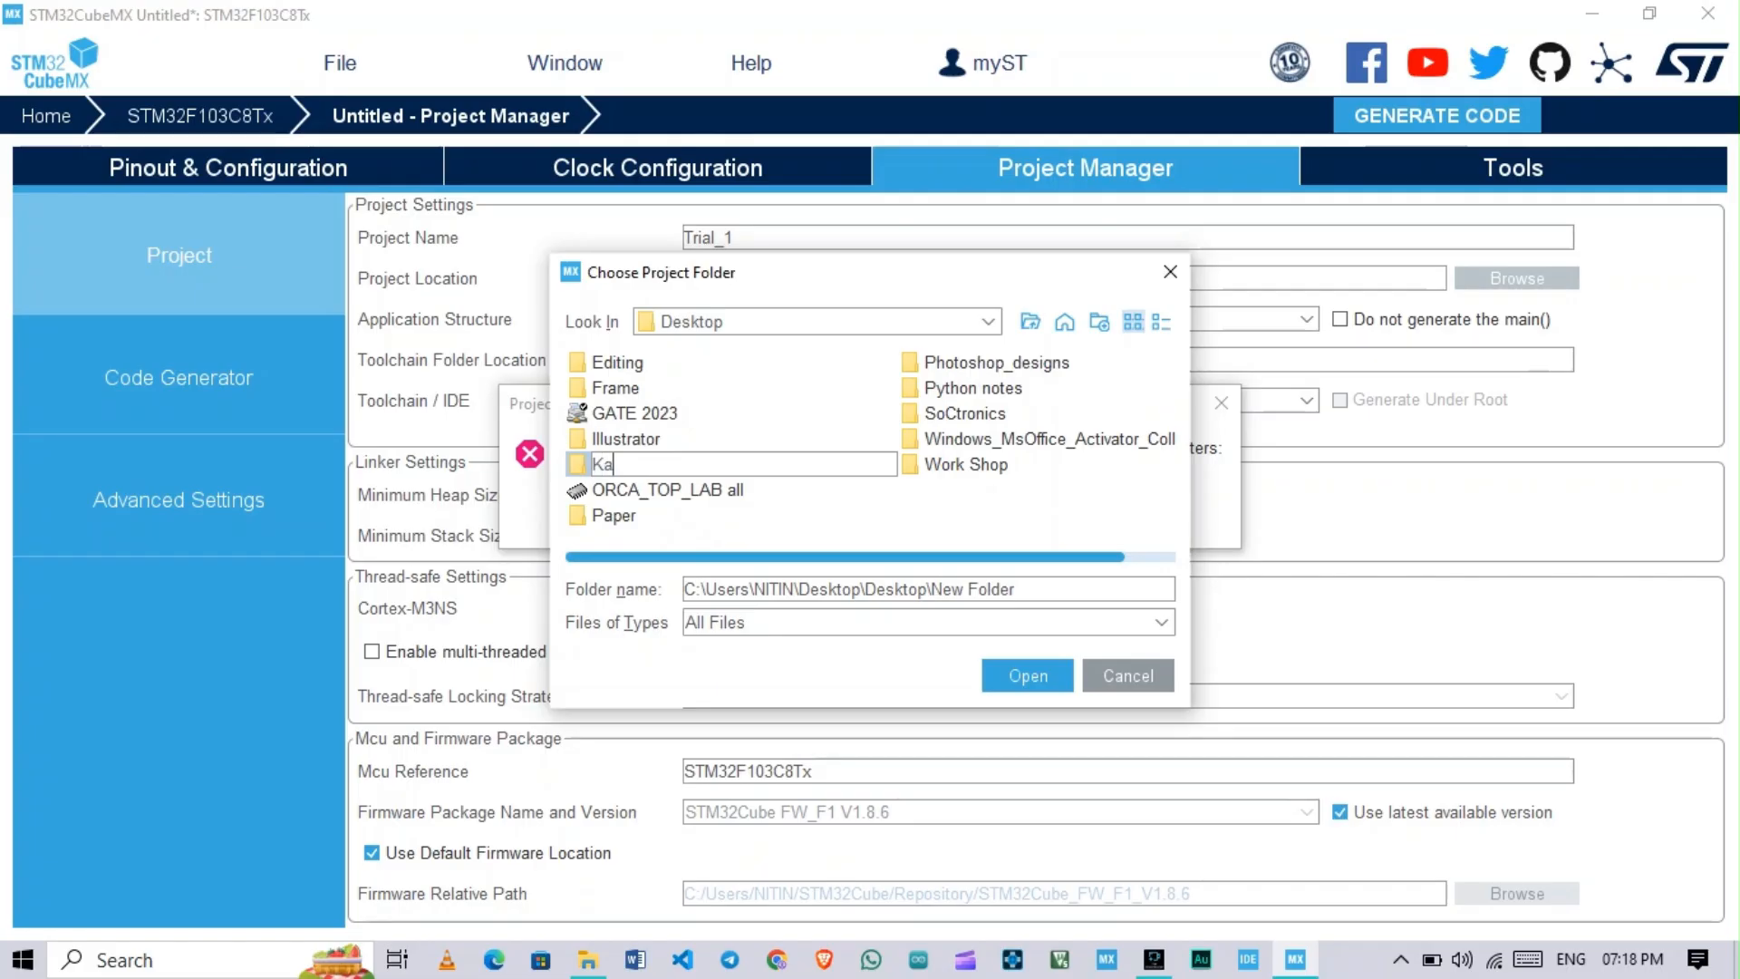
key("BackSpace")
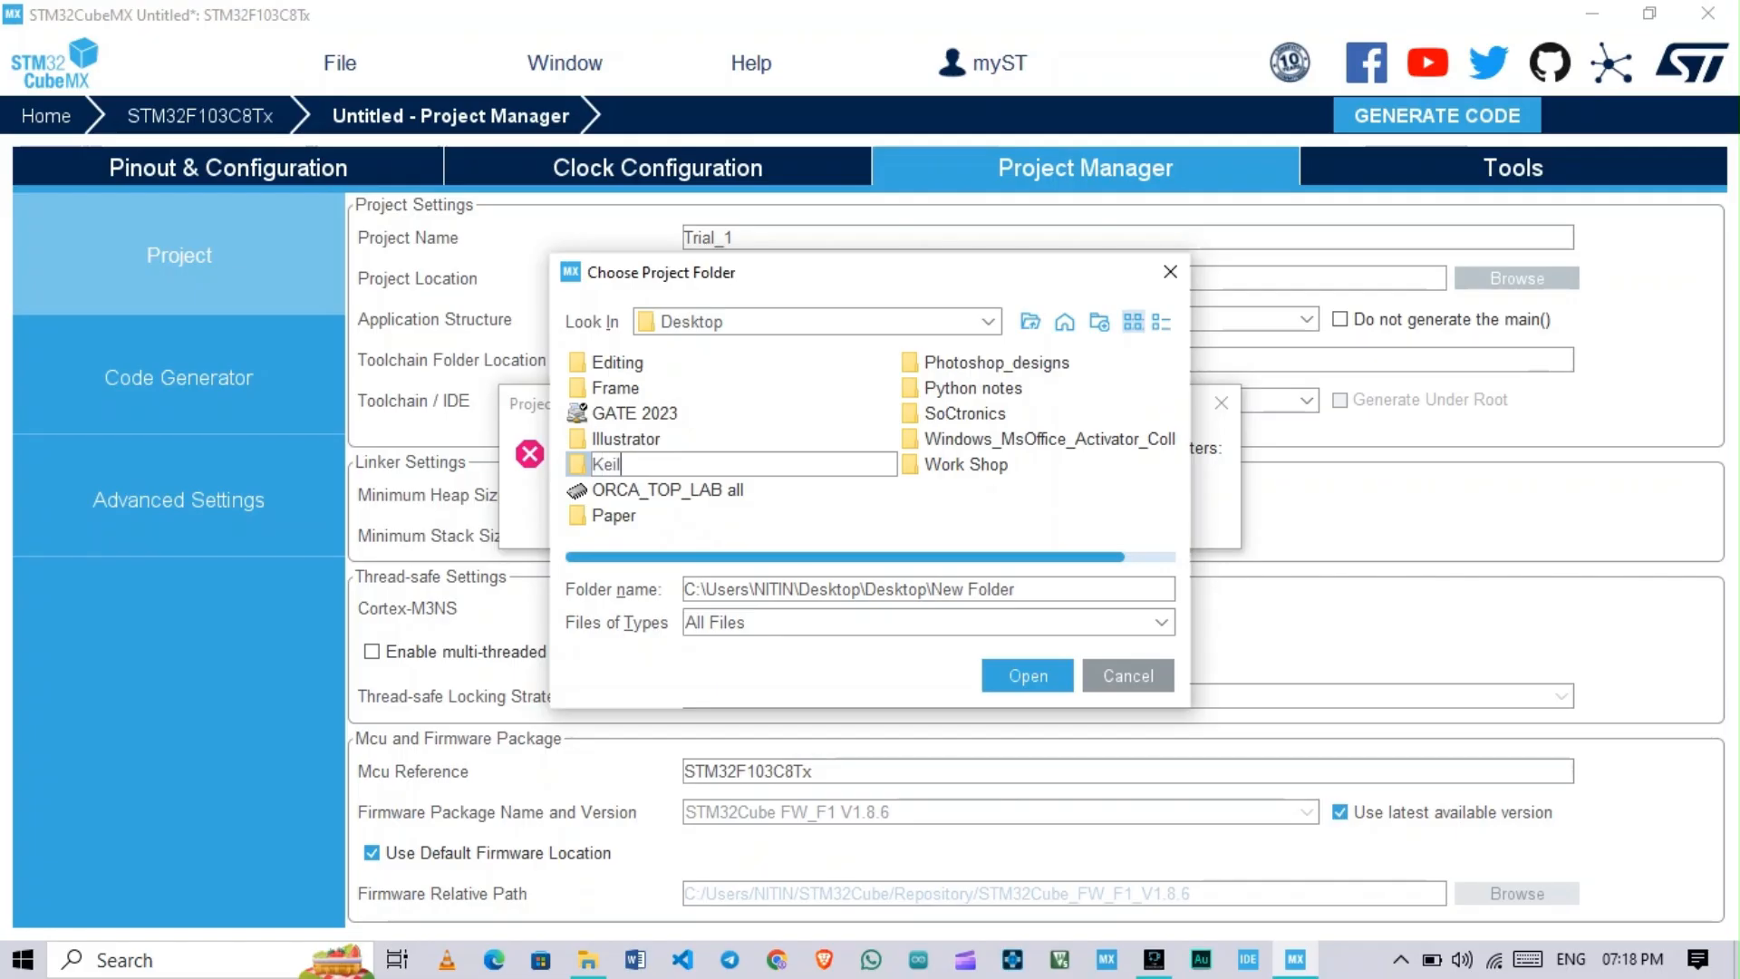
key("Return")
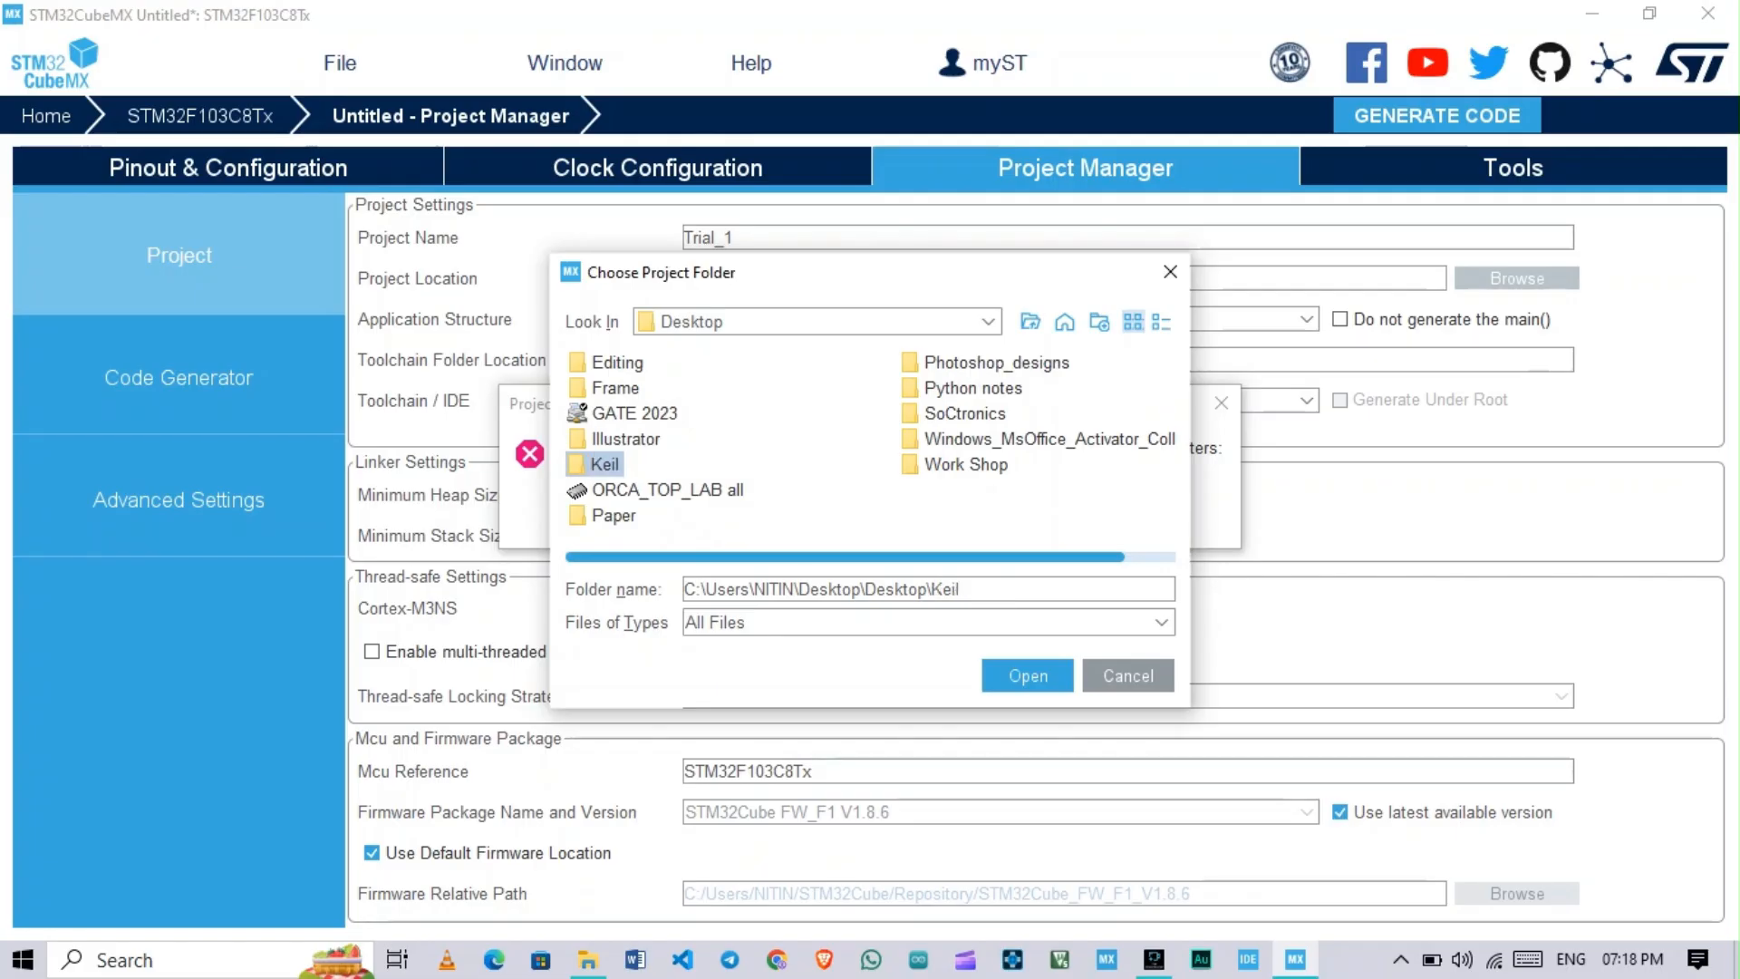
left_click(1028, 676)
left_click(870, 514)
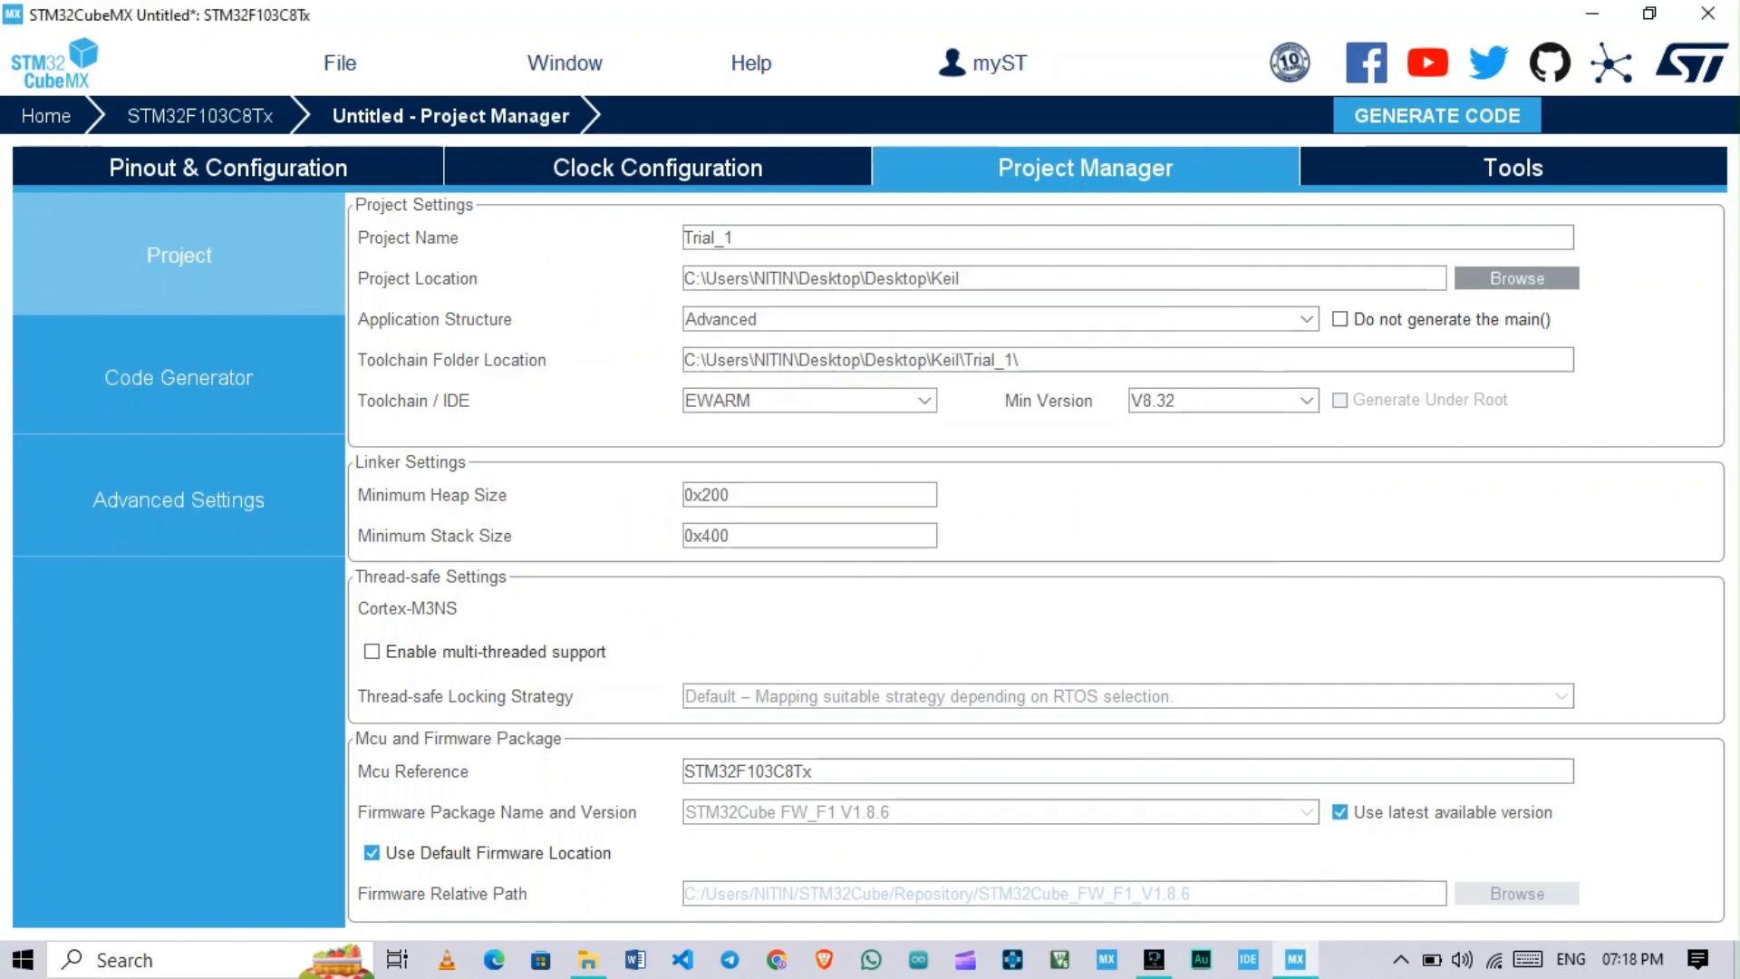
Step: Set the toolchain to MDK-ARM and generate the project code
left_click(810, 399)
left_click(725, 452)
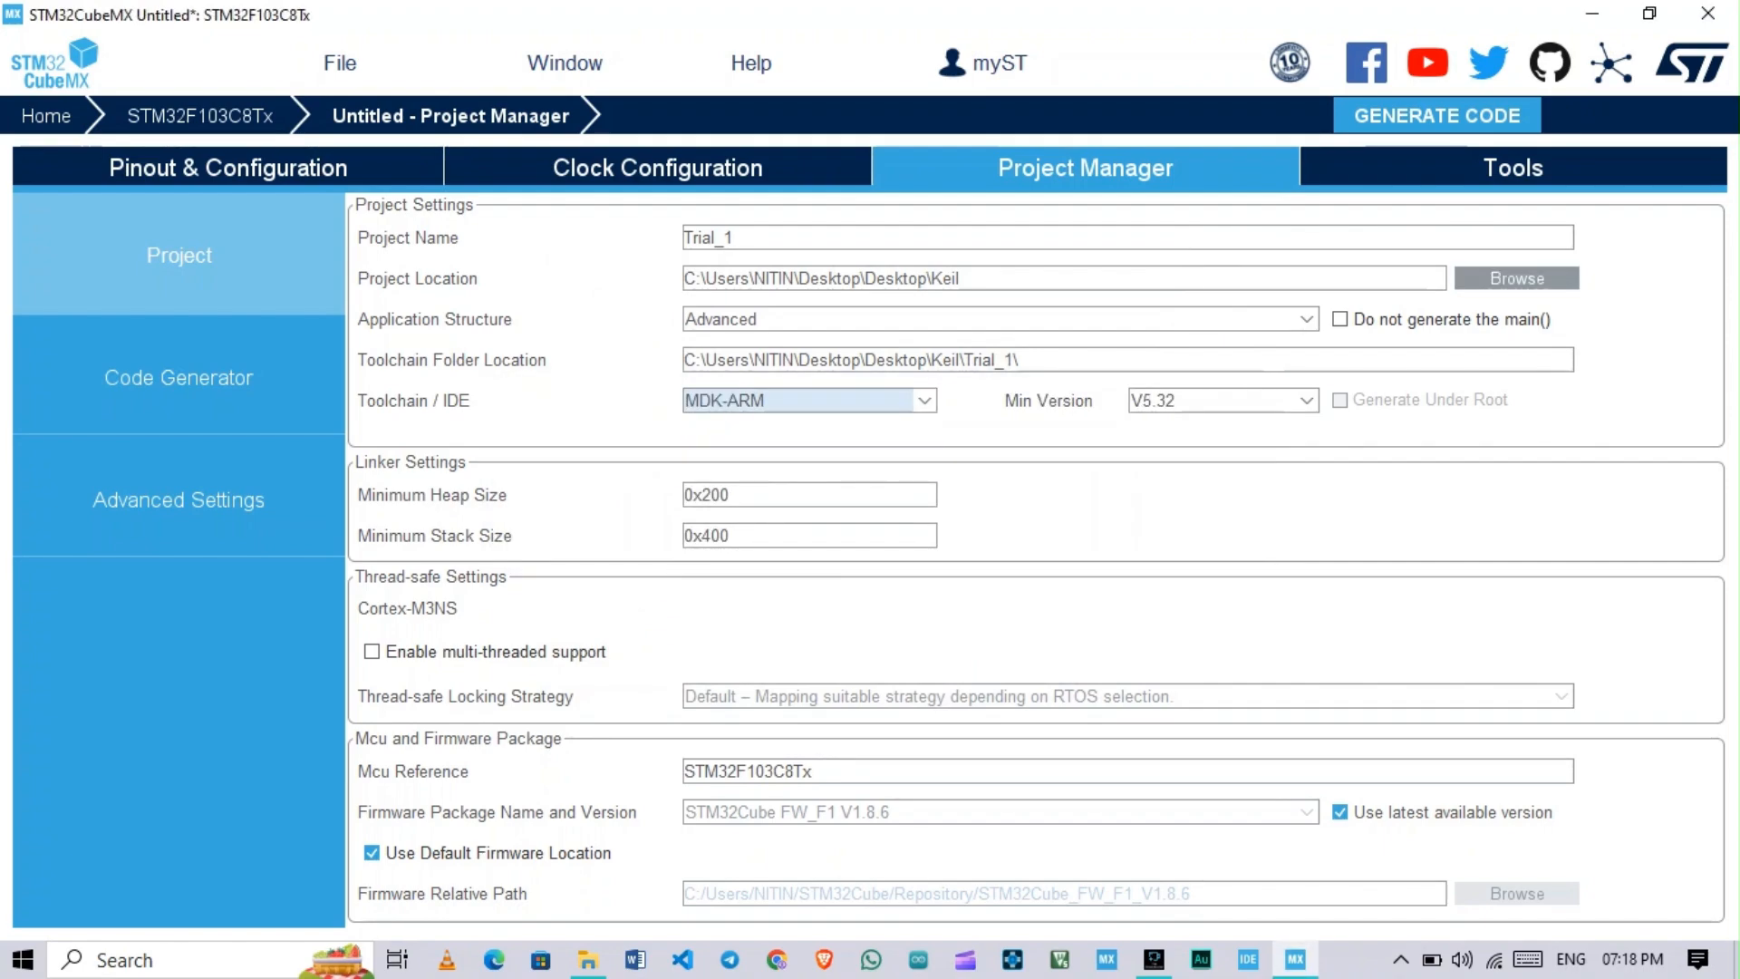
left_click(1437, 115)
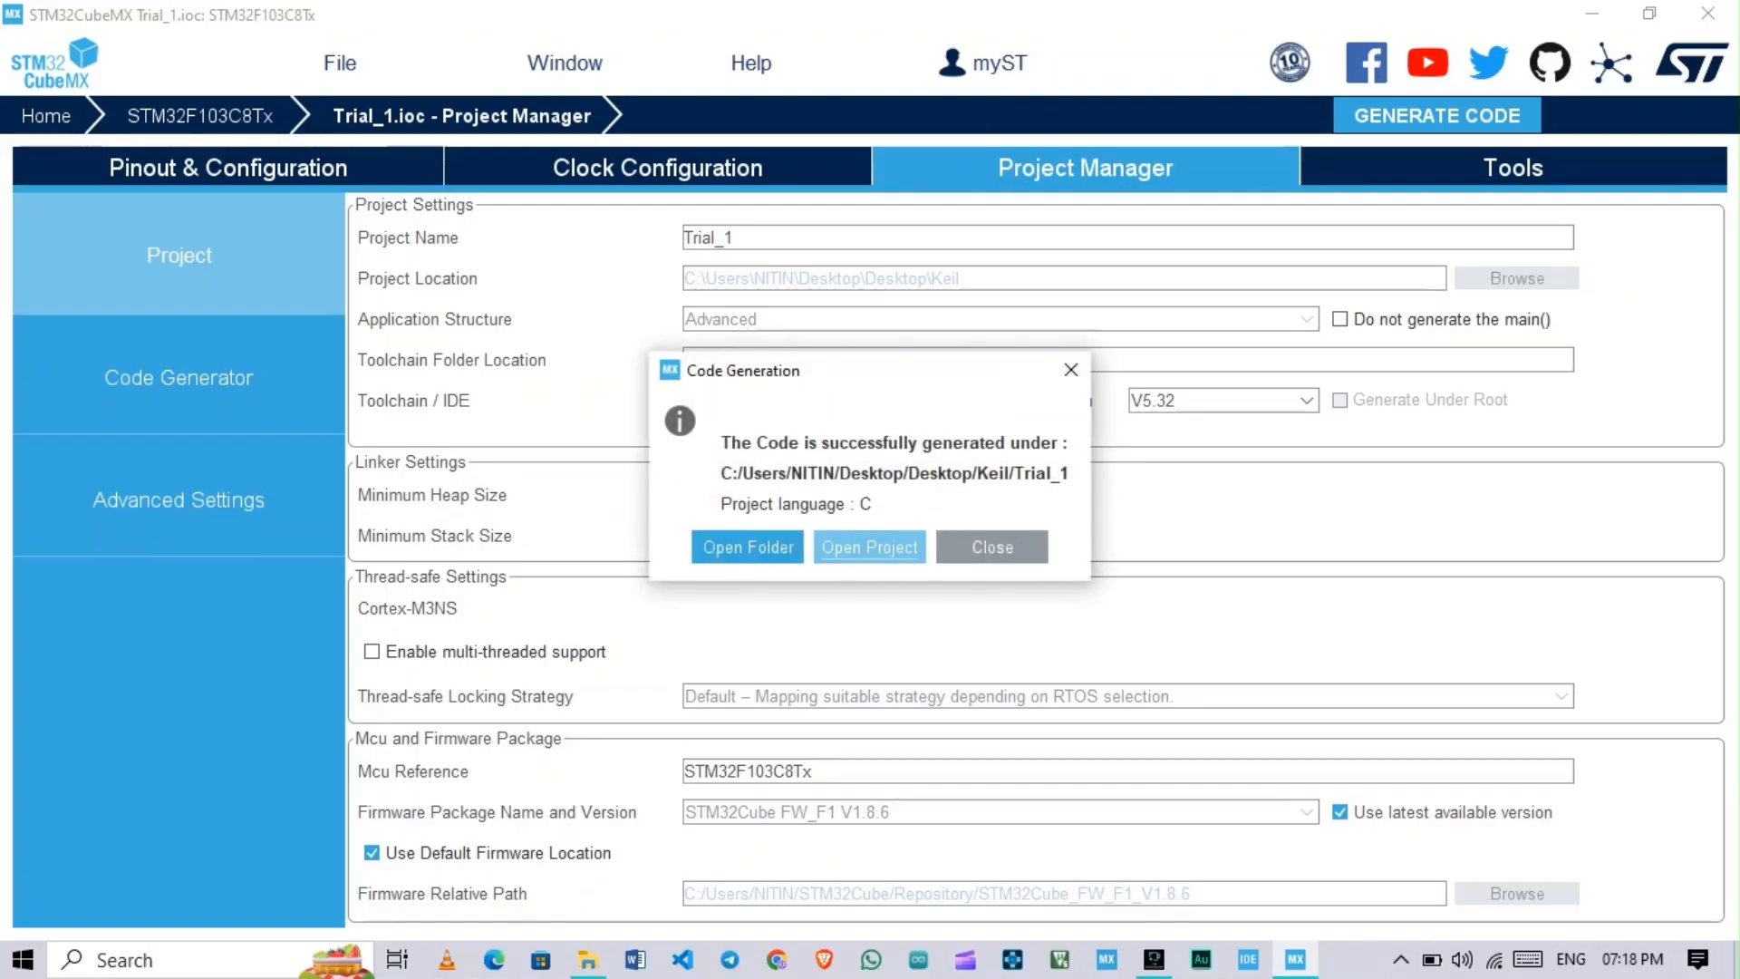
Step: Open the generated project in Keil µVision and open main.c from the Application/User/Core group
left_click(869, 547)
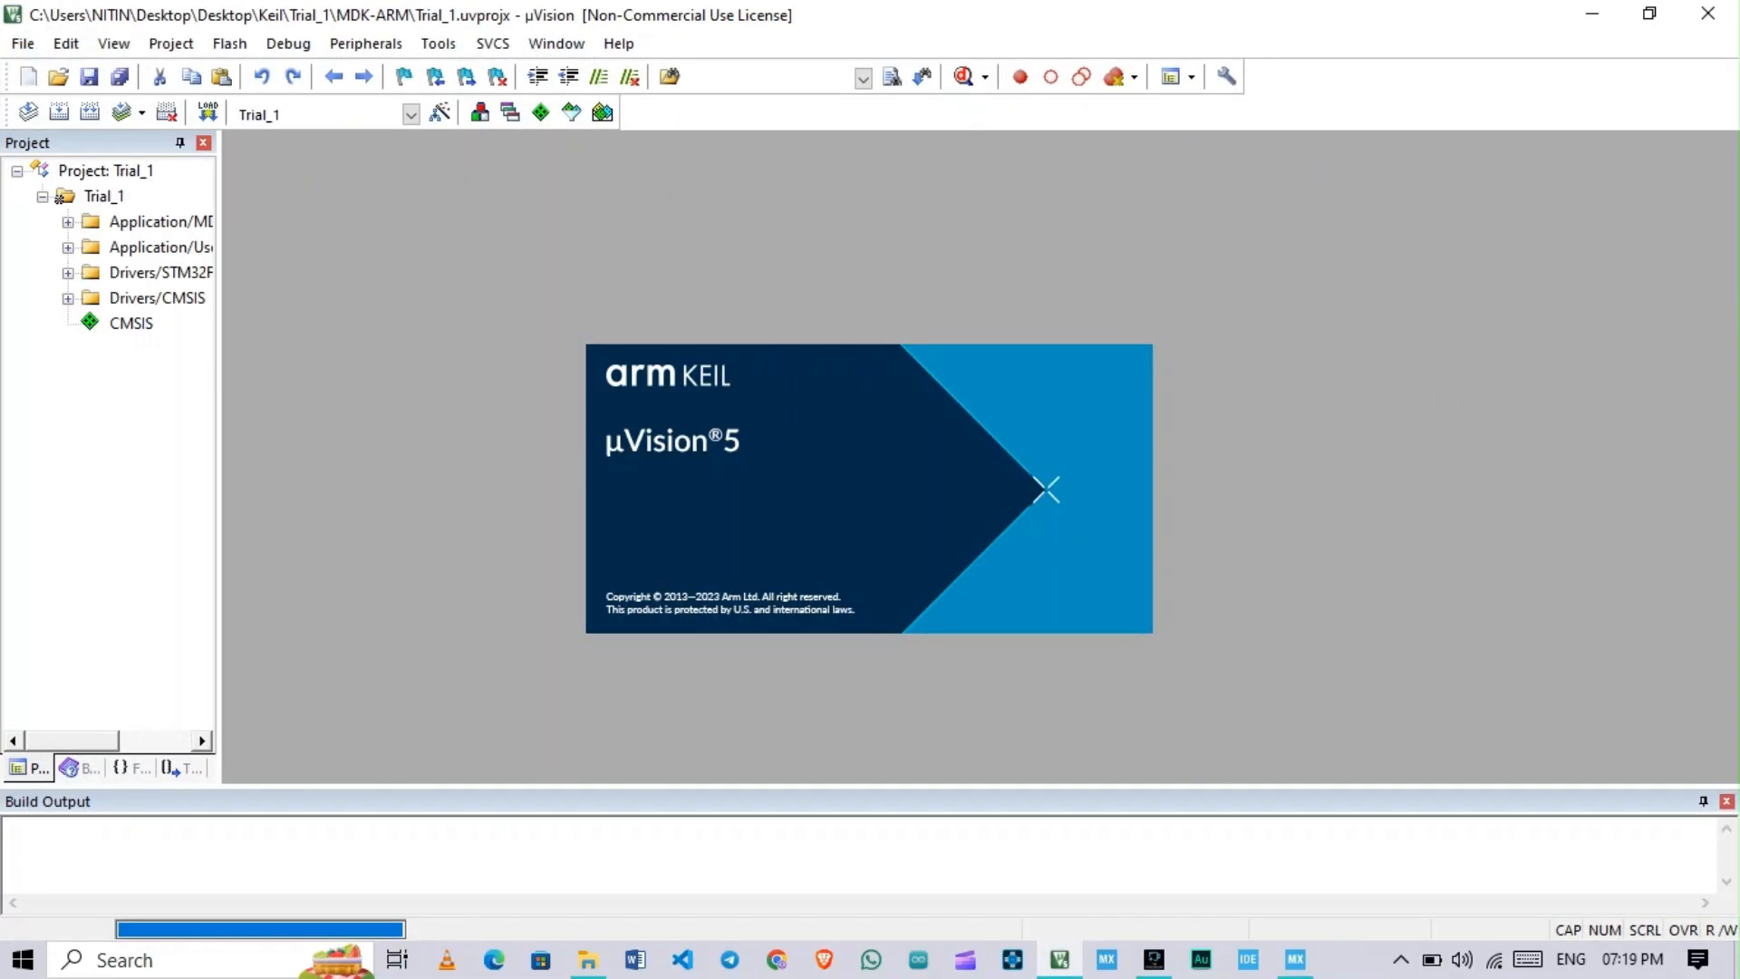
left_click_drag(219, 363, 338, 363)
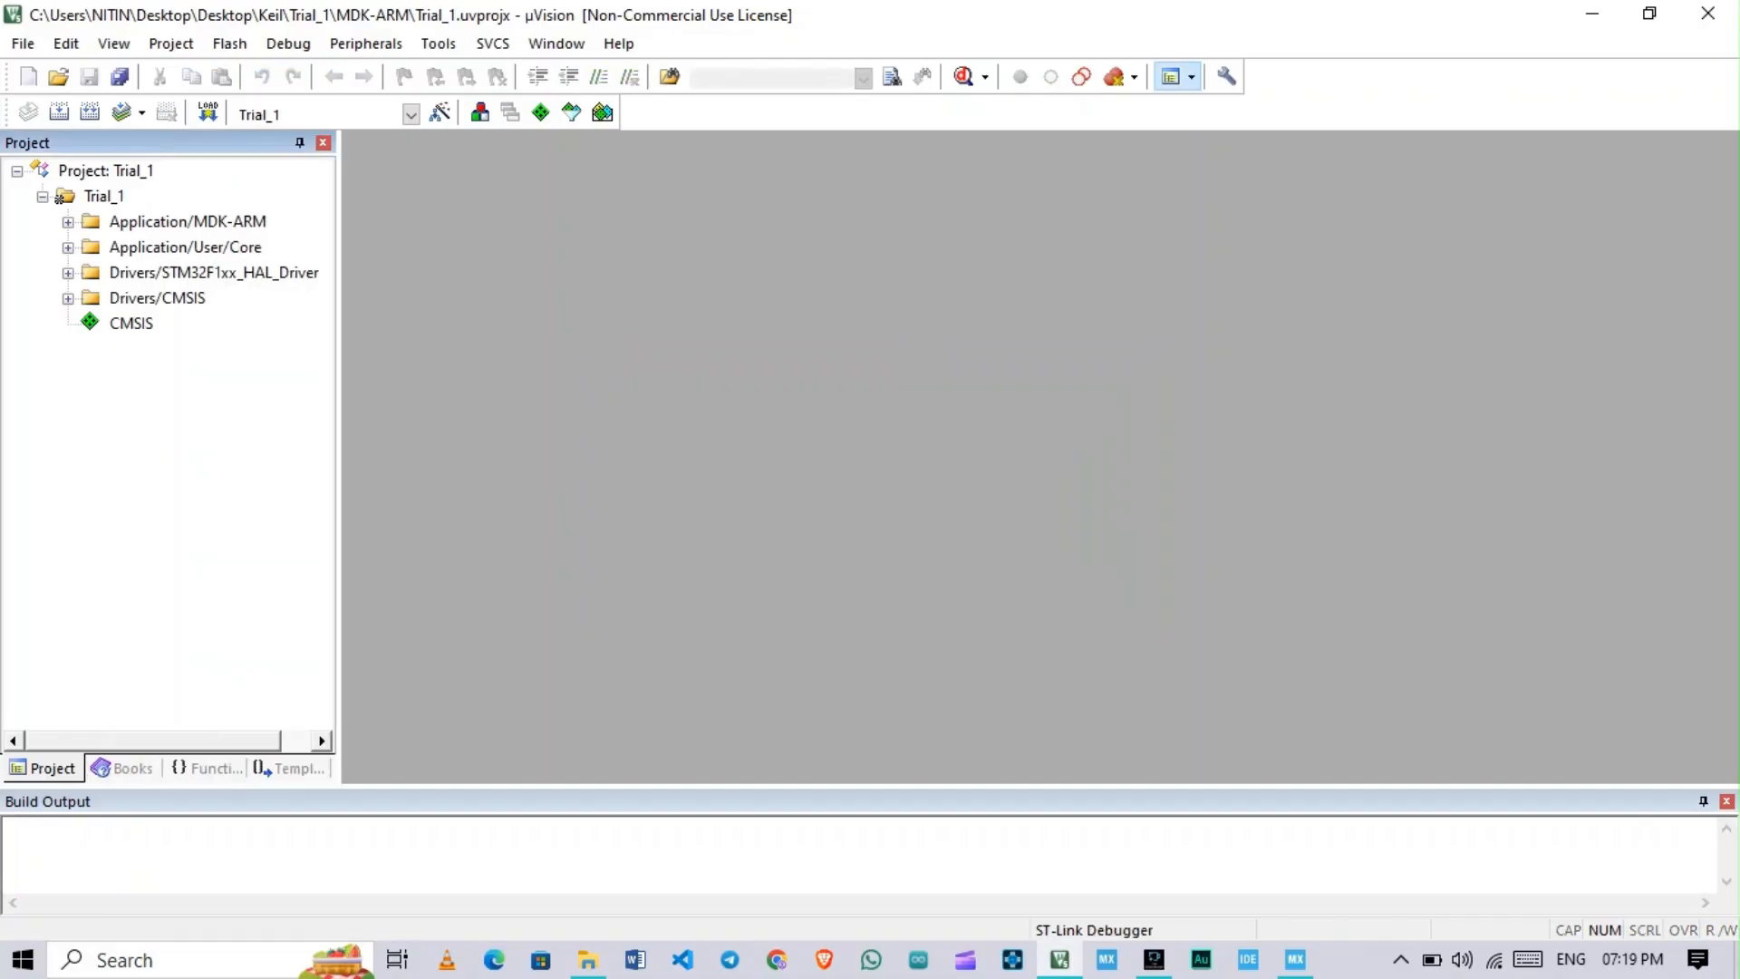
double_click(187, 222)
double_click(185, 273)
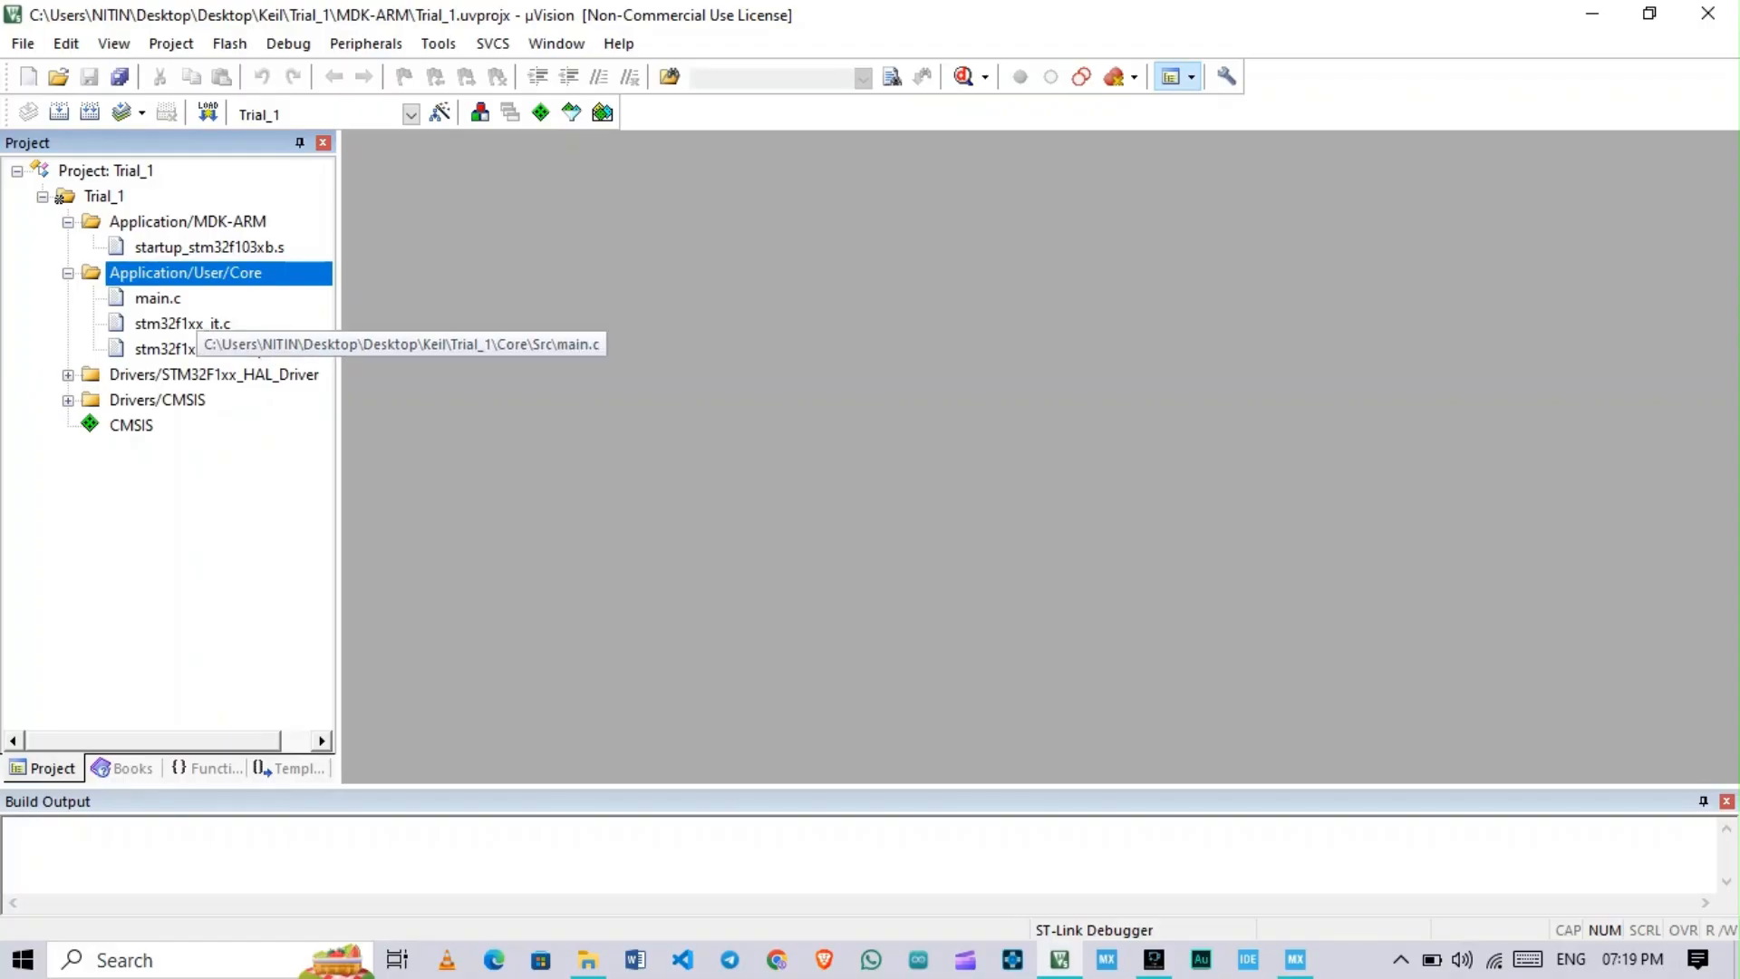
double_click(158, 298)
Step: Examine the generated main.c code, including the main function, system clock configuration and GPIO initialization
scroll(1033, 458, "down", 1)
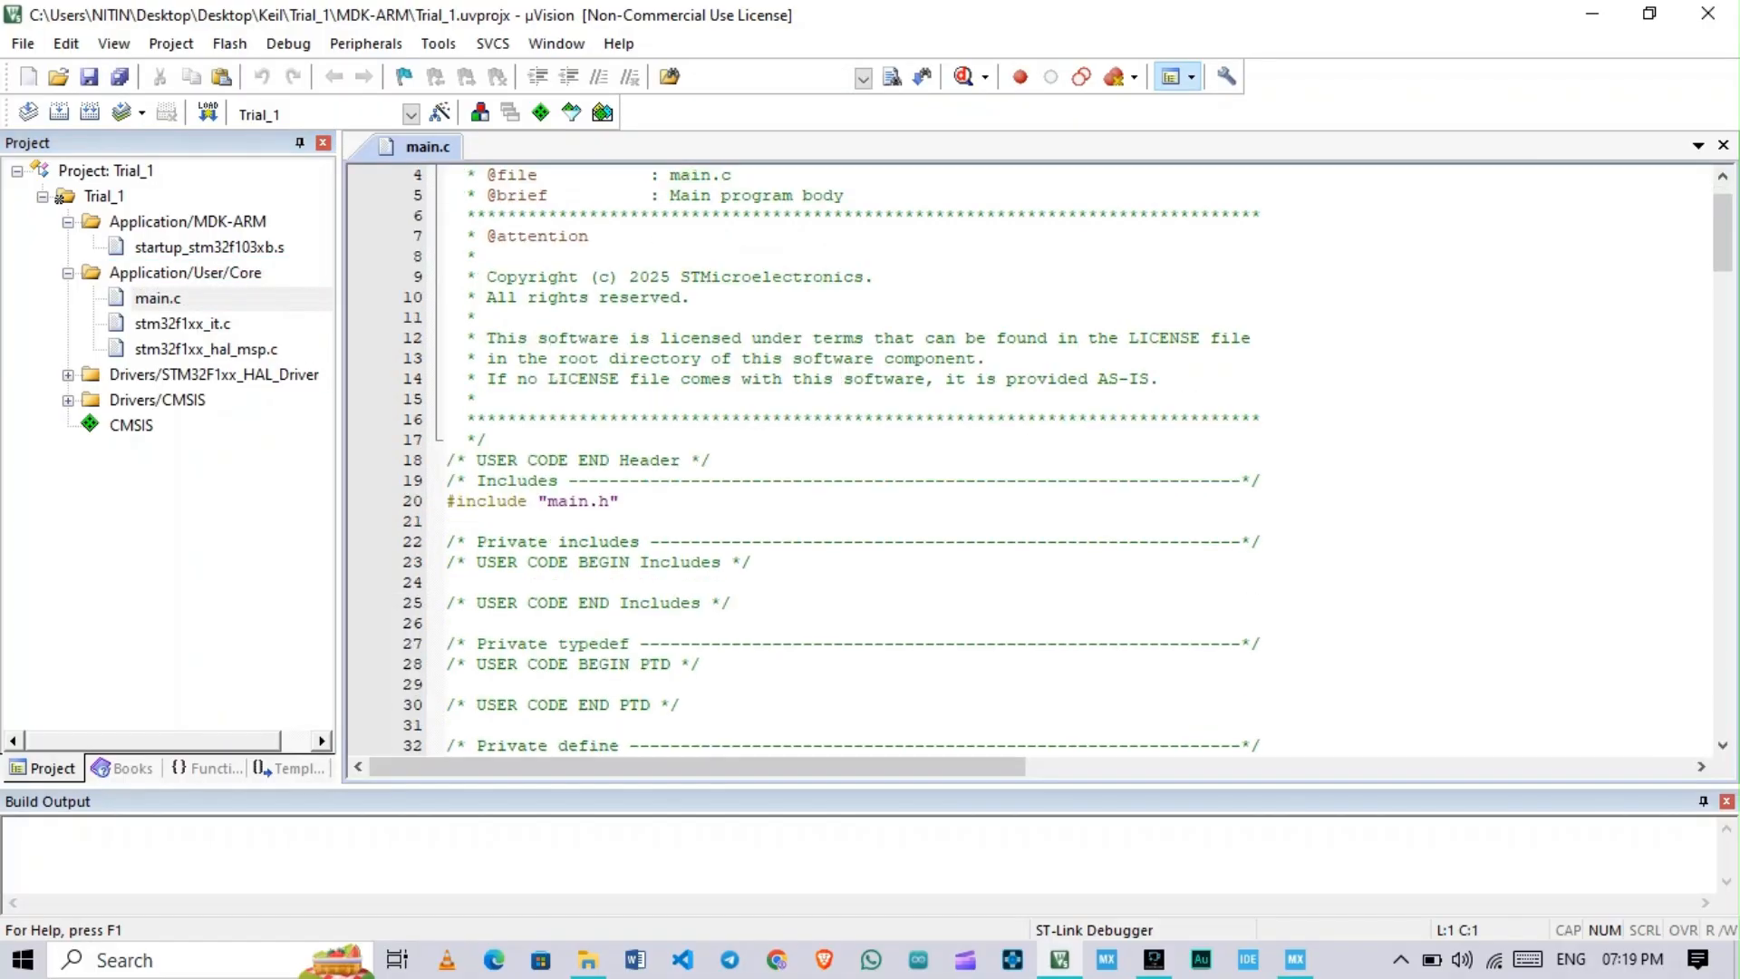
scroll(1033, 458, "down", 20)
scroll(1034, 458, "up", 20)
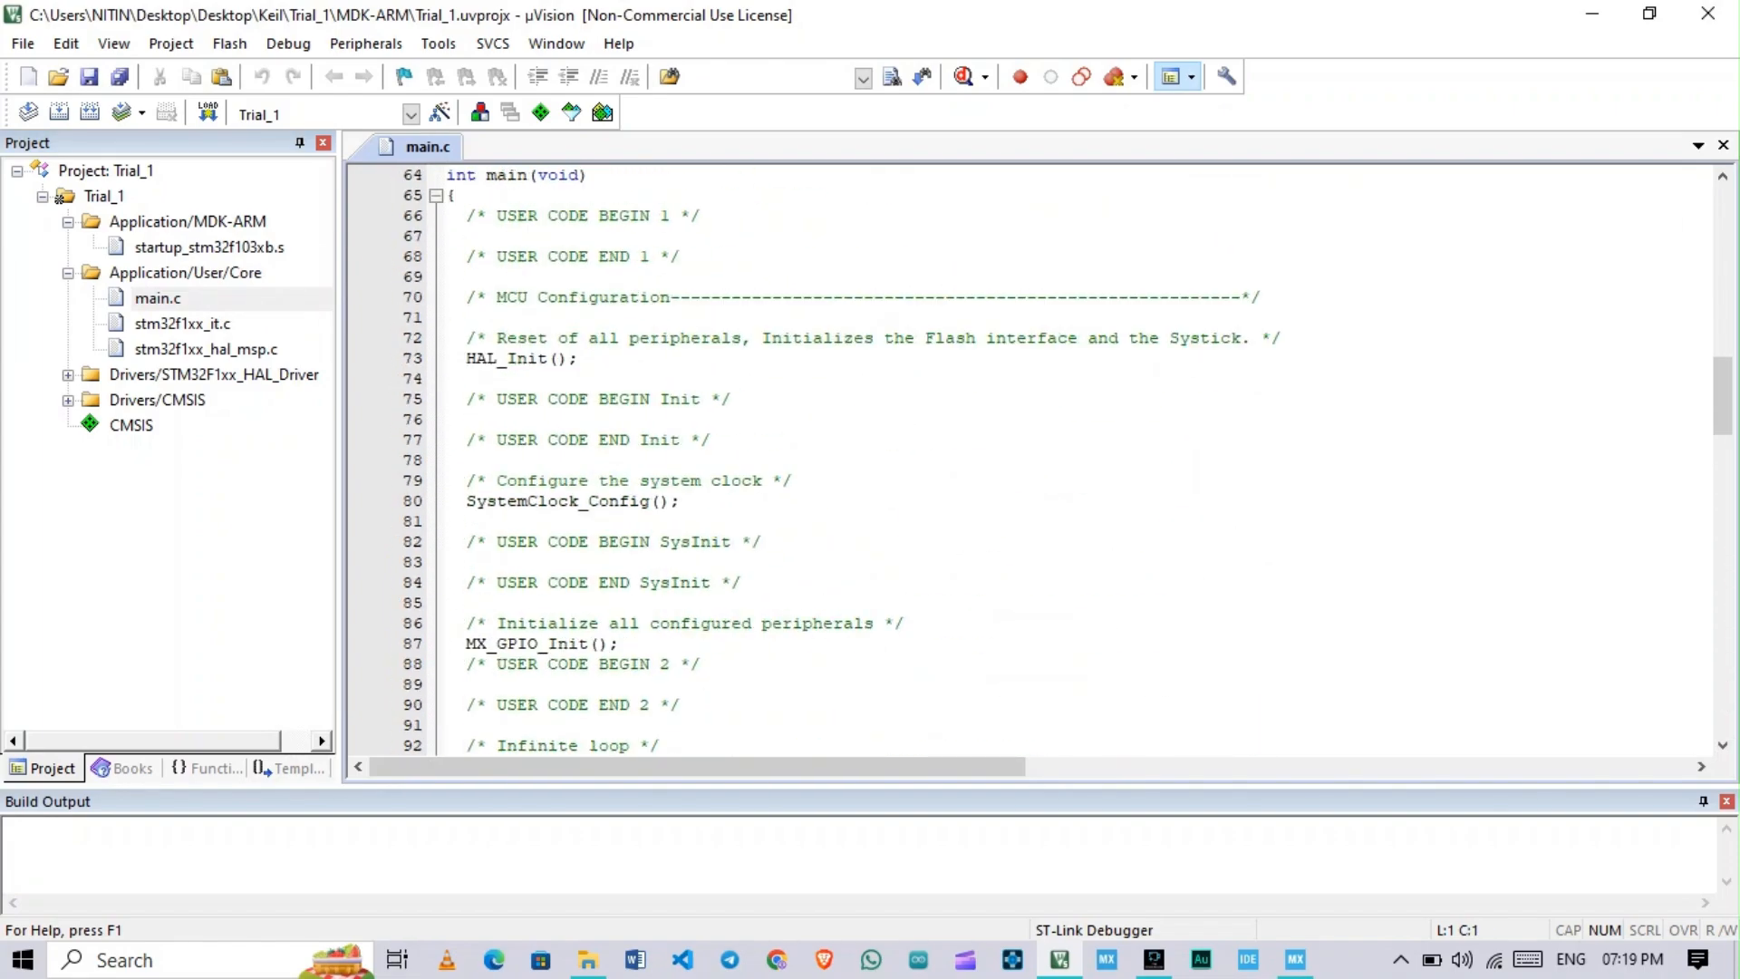
scroll(1034, 457, "down", 14)
scroll(1034, 458, "down", 1)
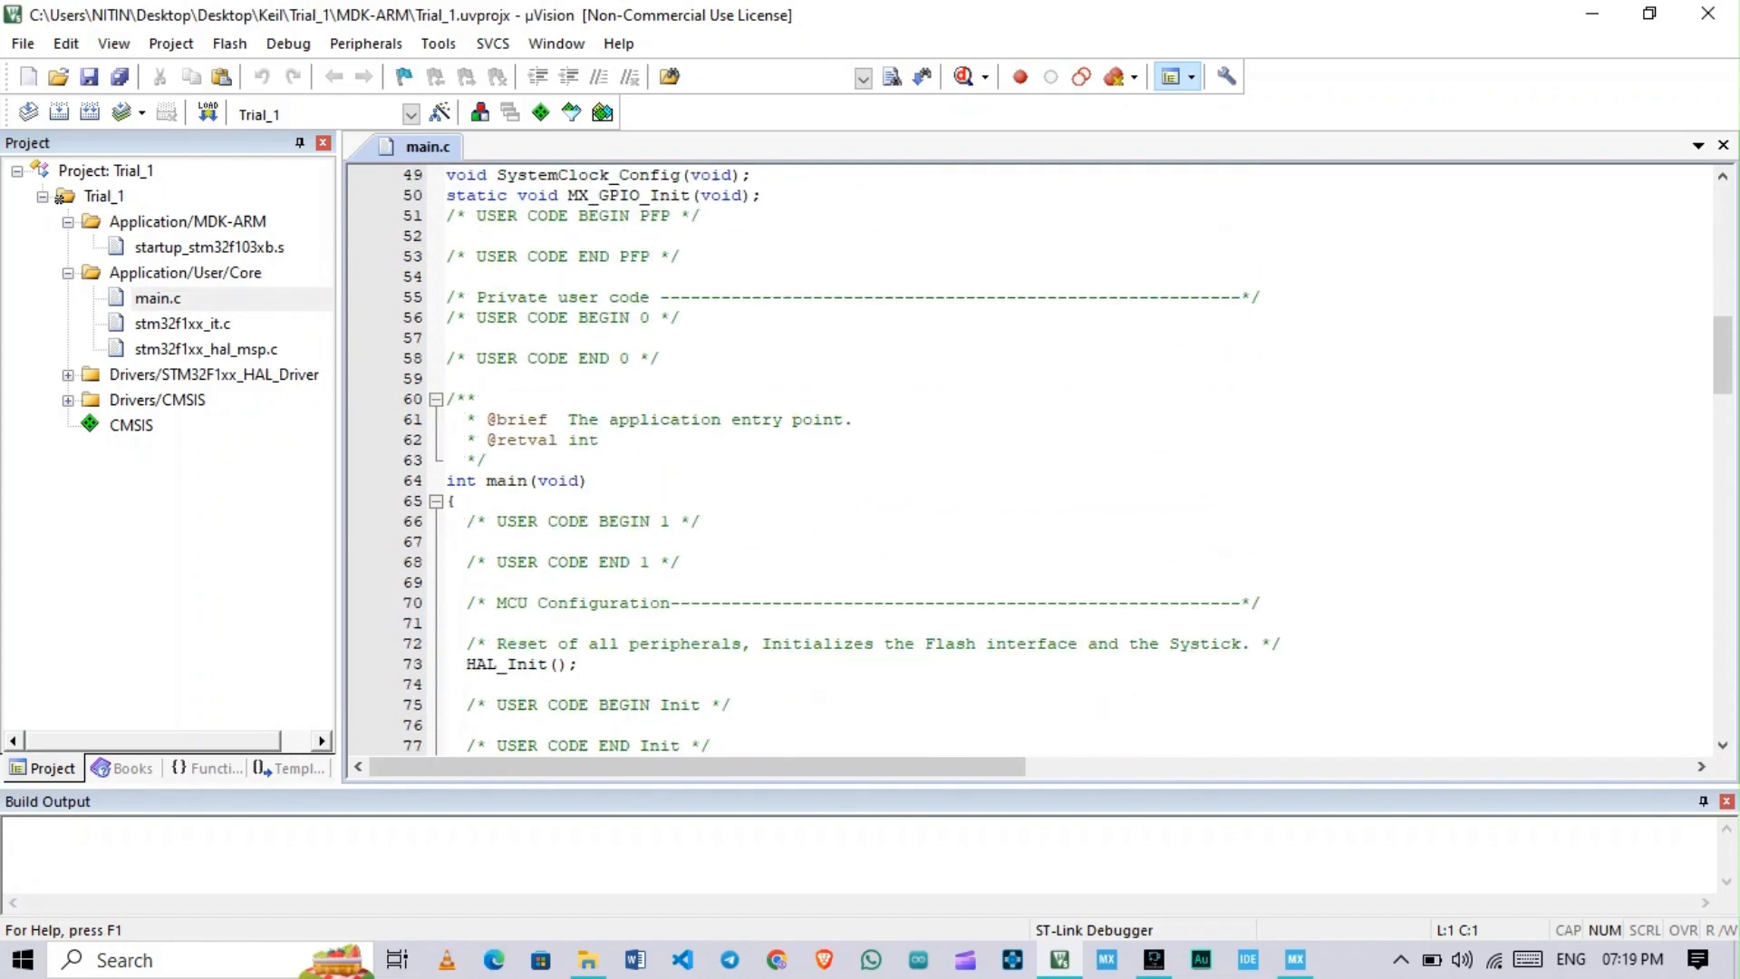
scroll(1033, 458, "down", 15)
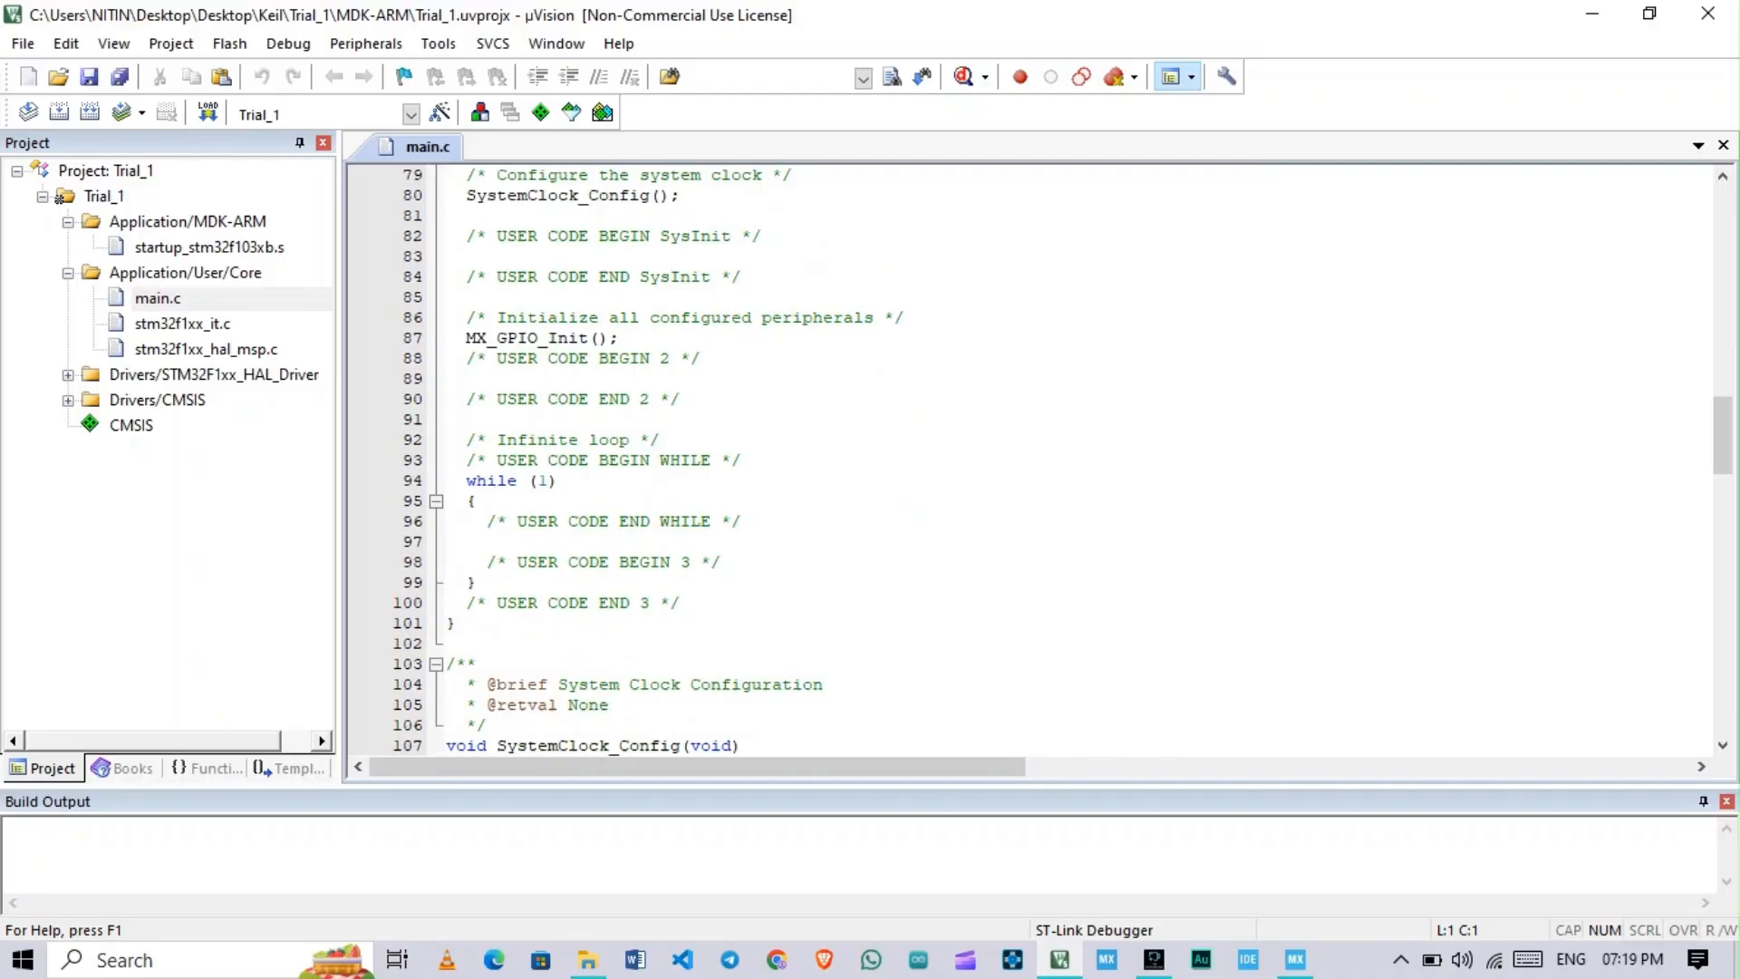
scroll(1033, 457, "down", 17)
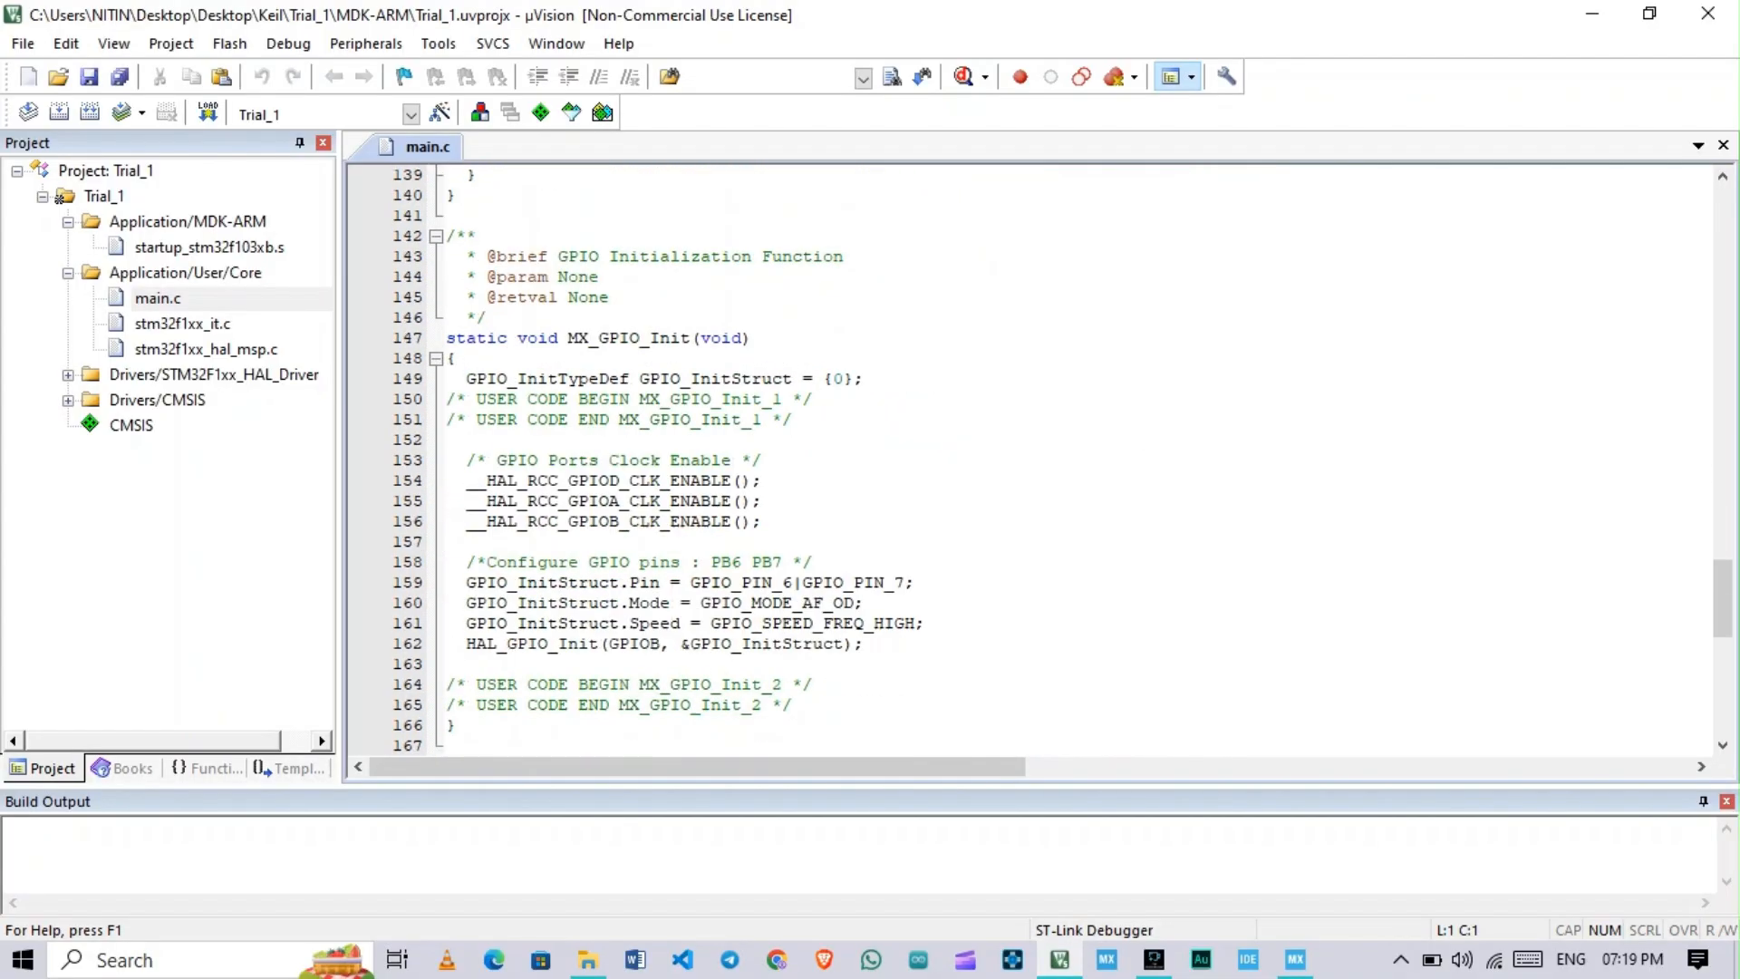
scroll(1033, 458, "down", 10)
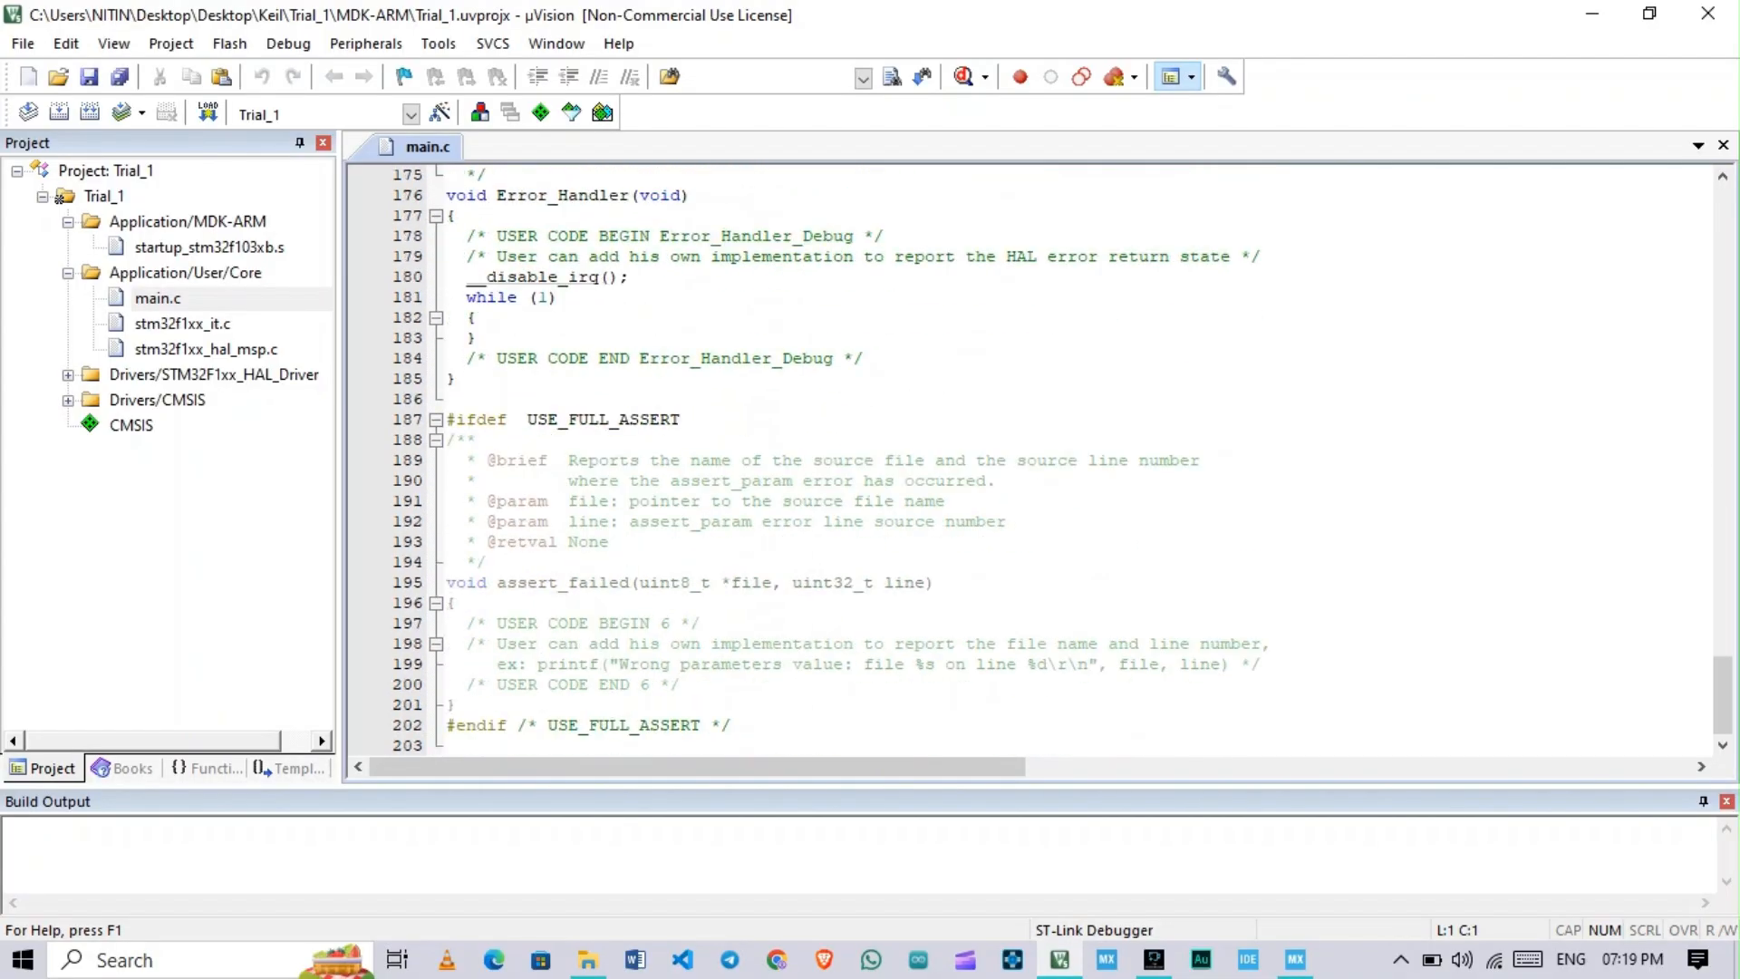
scroll(1033, 458, "up", 15)
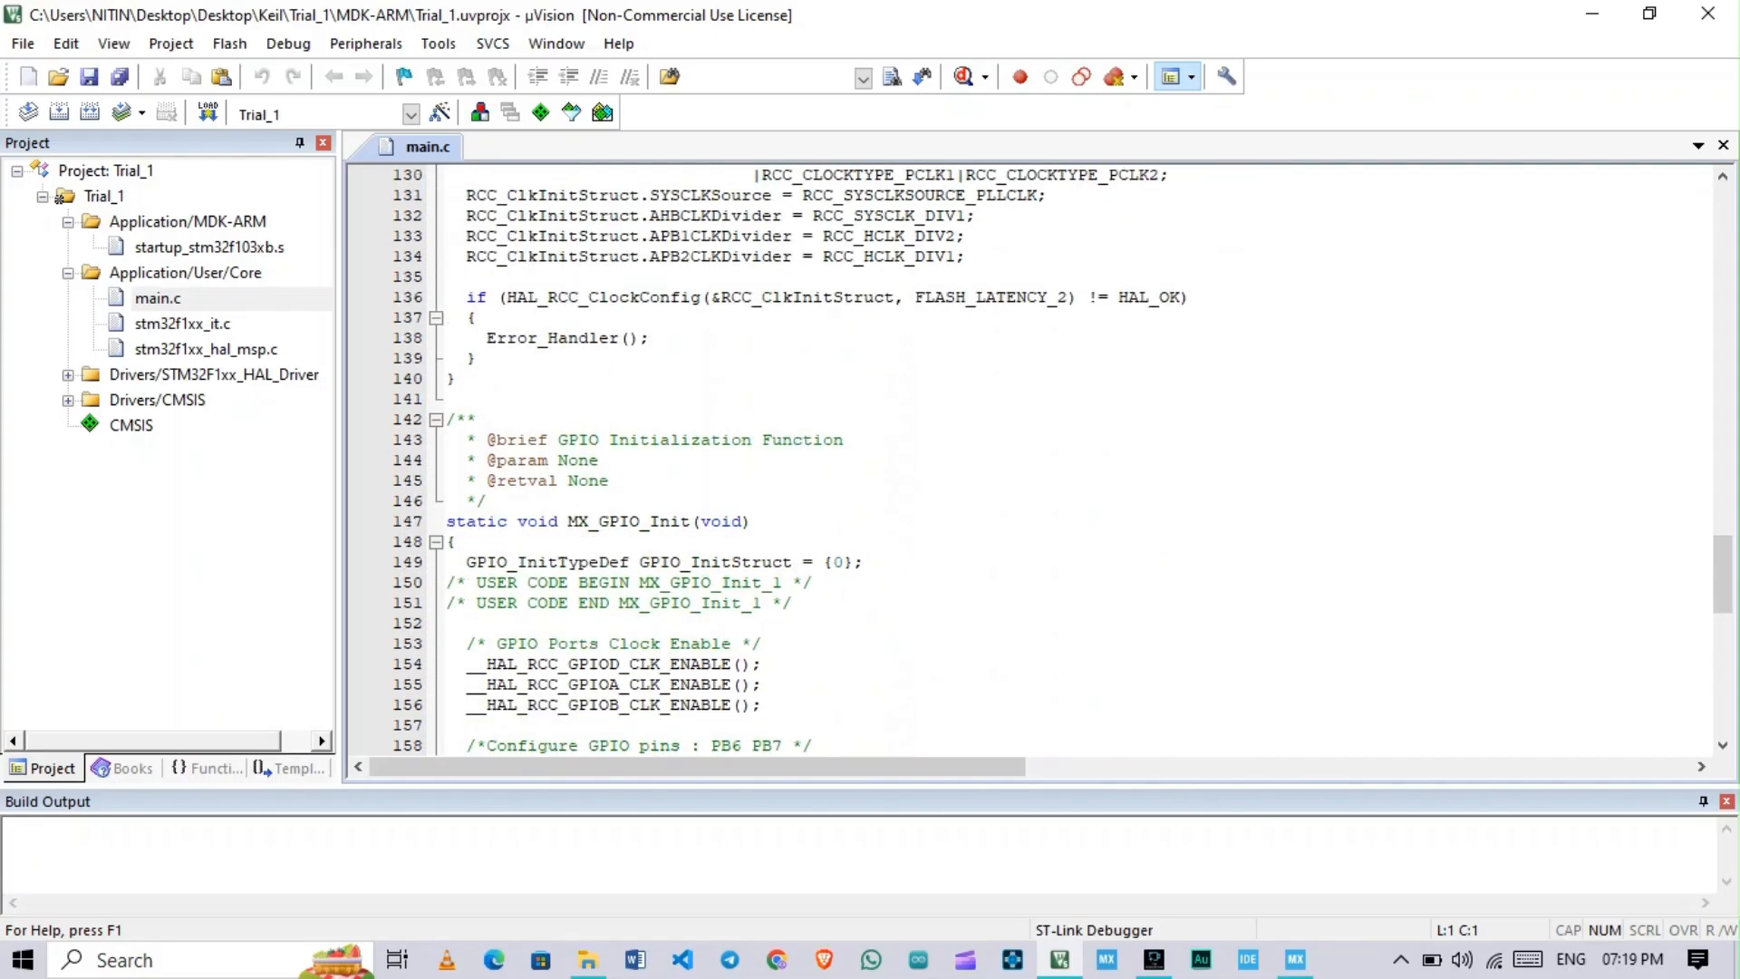
scroll(1033, 458, "up", 14)
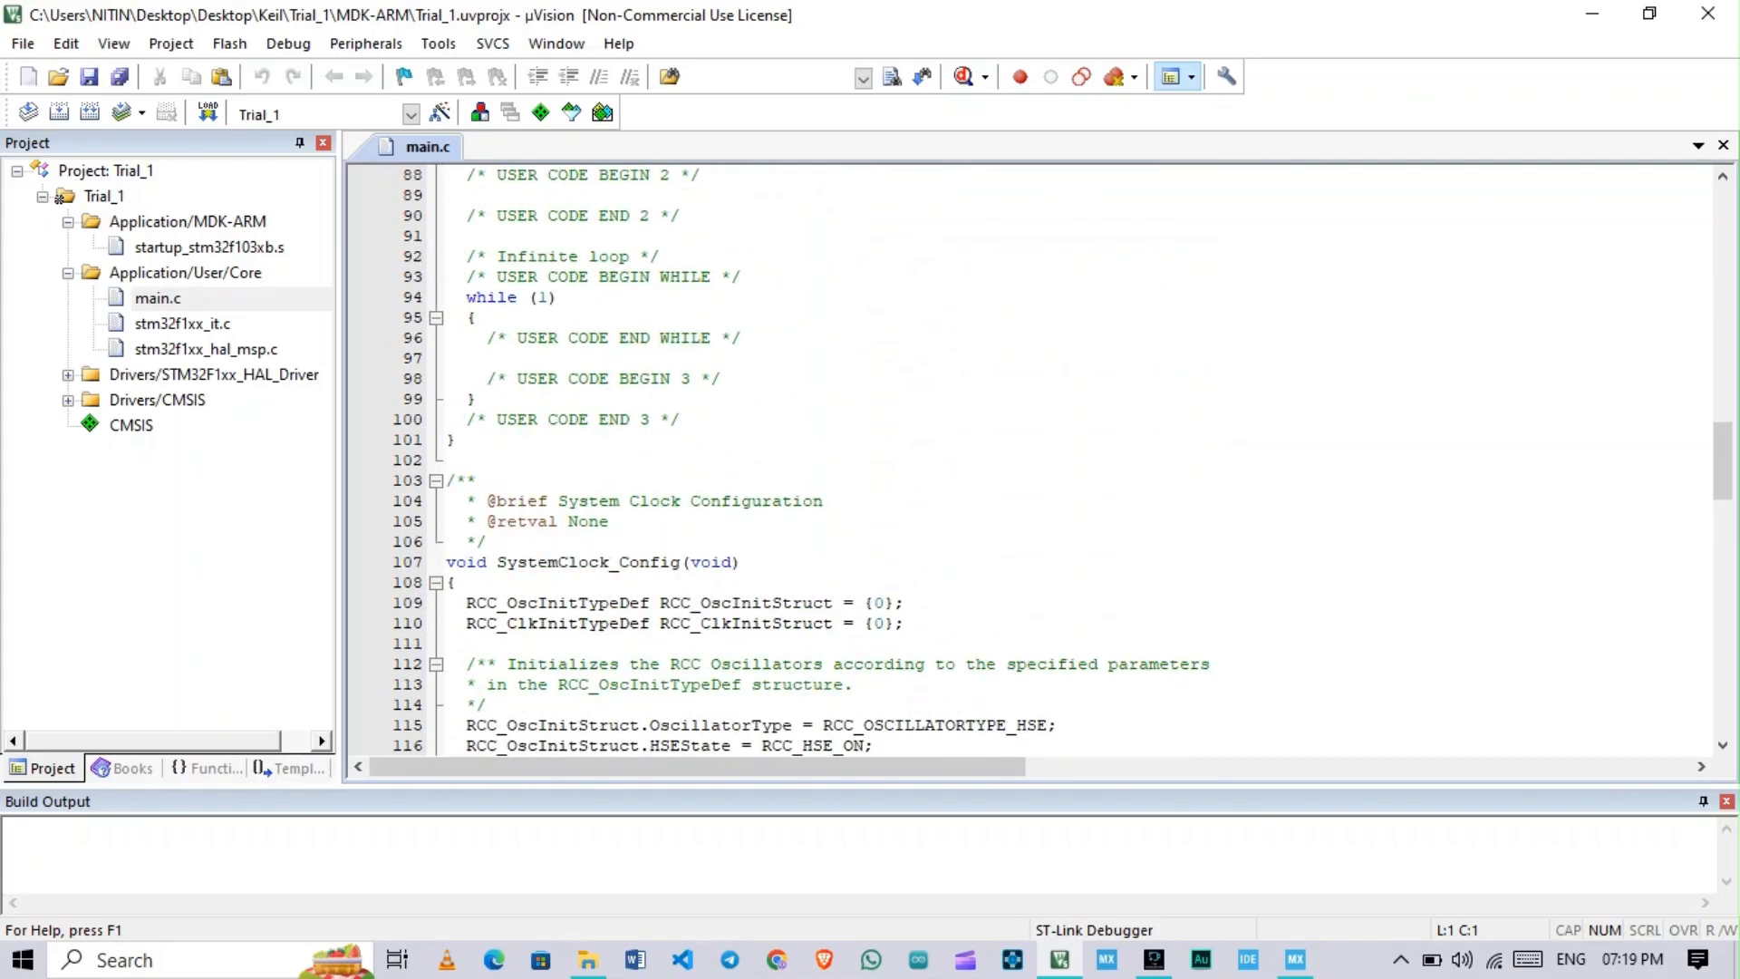
scroll(1033, 458, "up", 11)
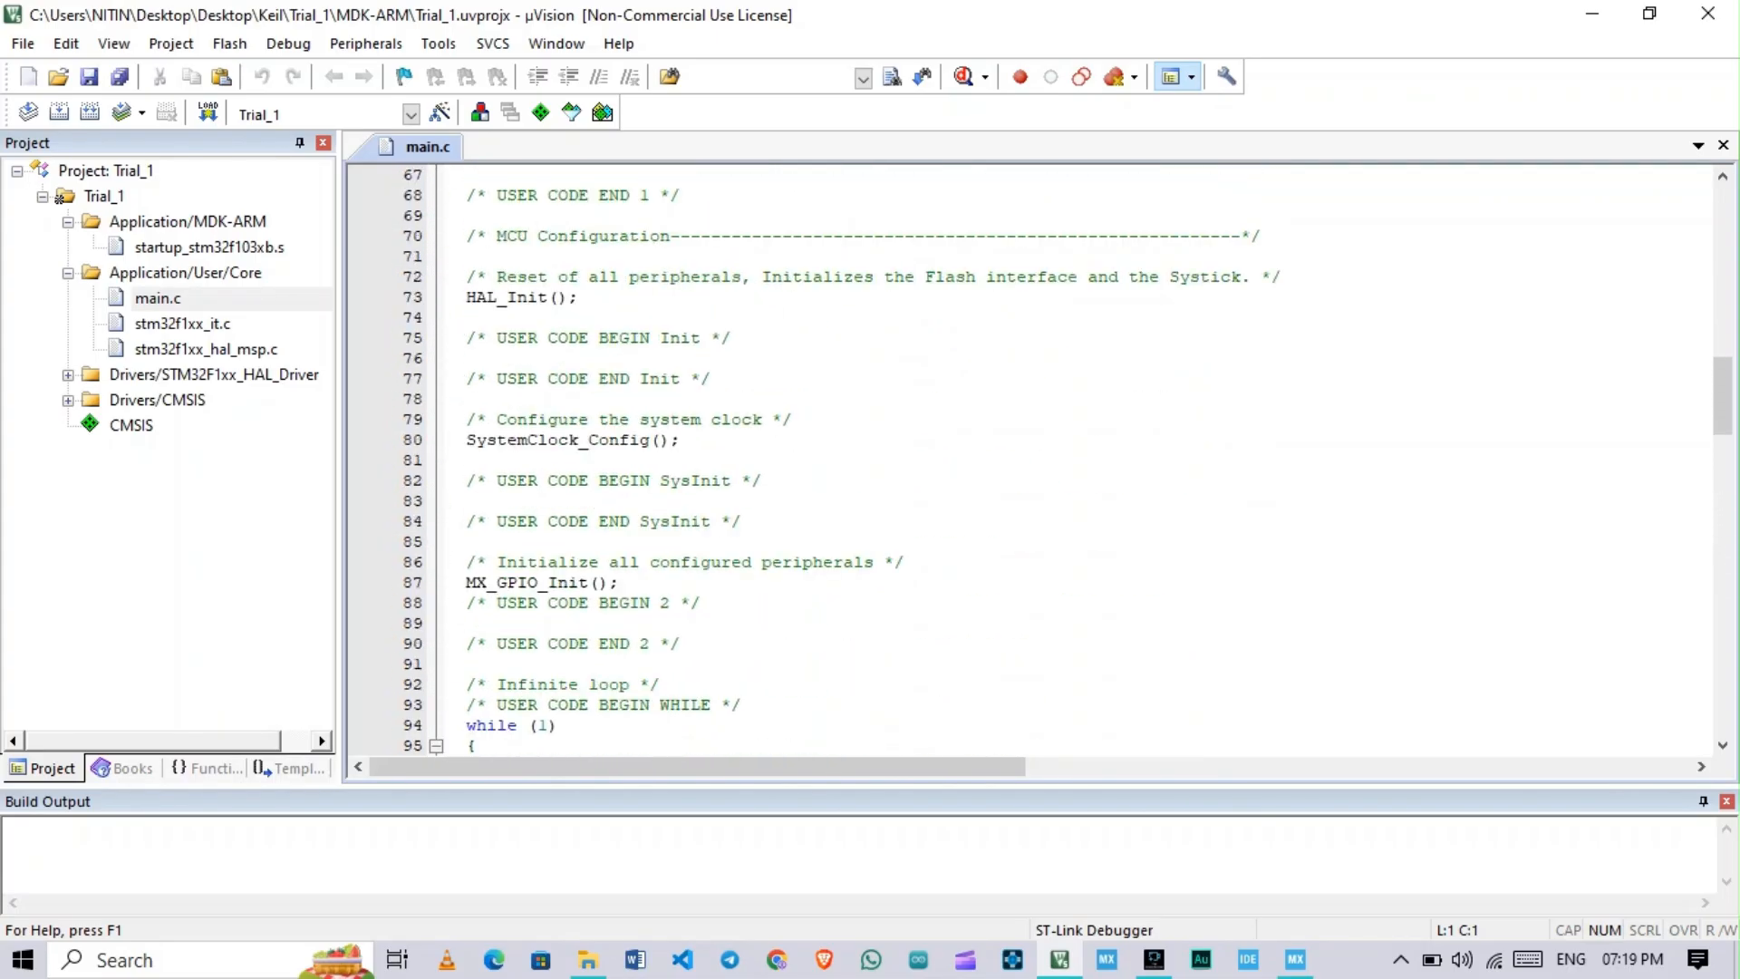
scroll(1034, 458, "up", 15)
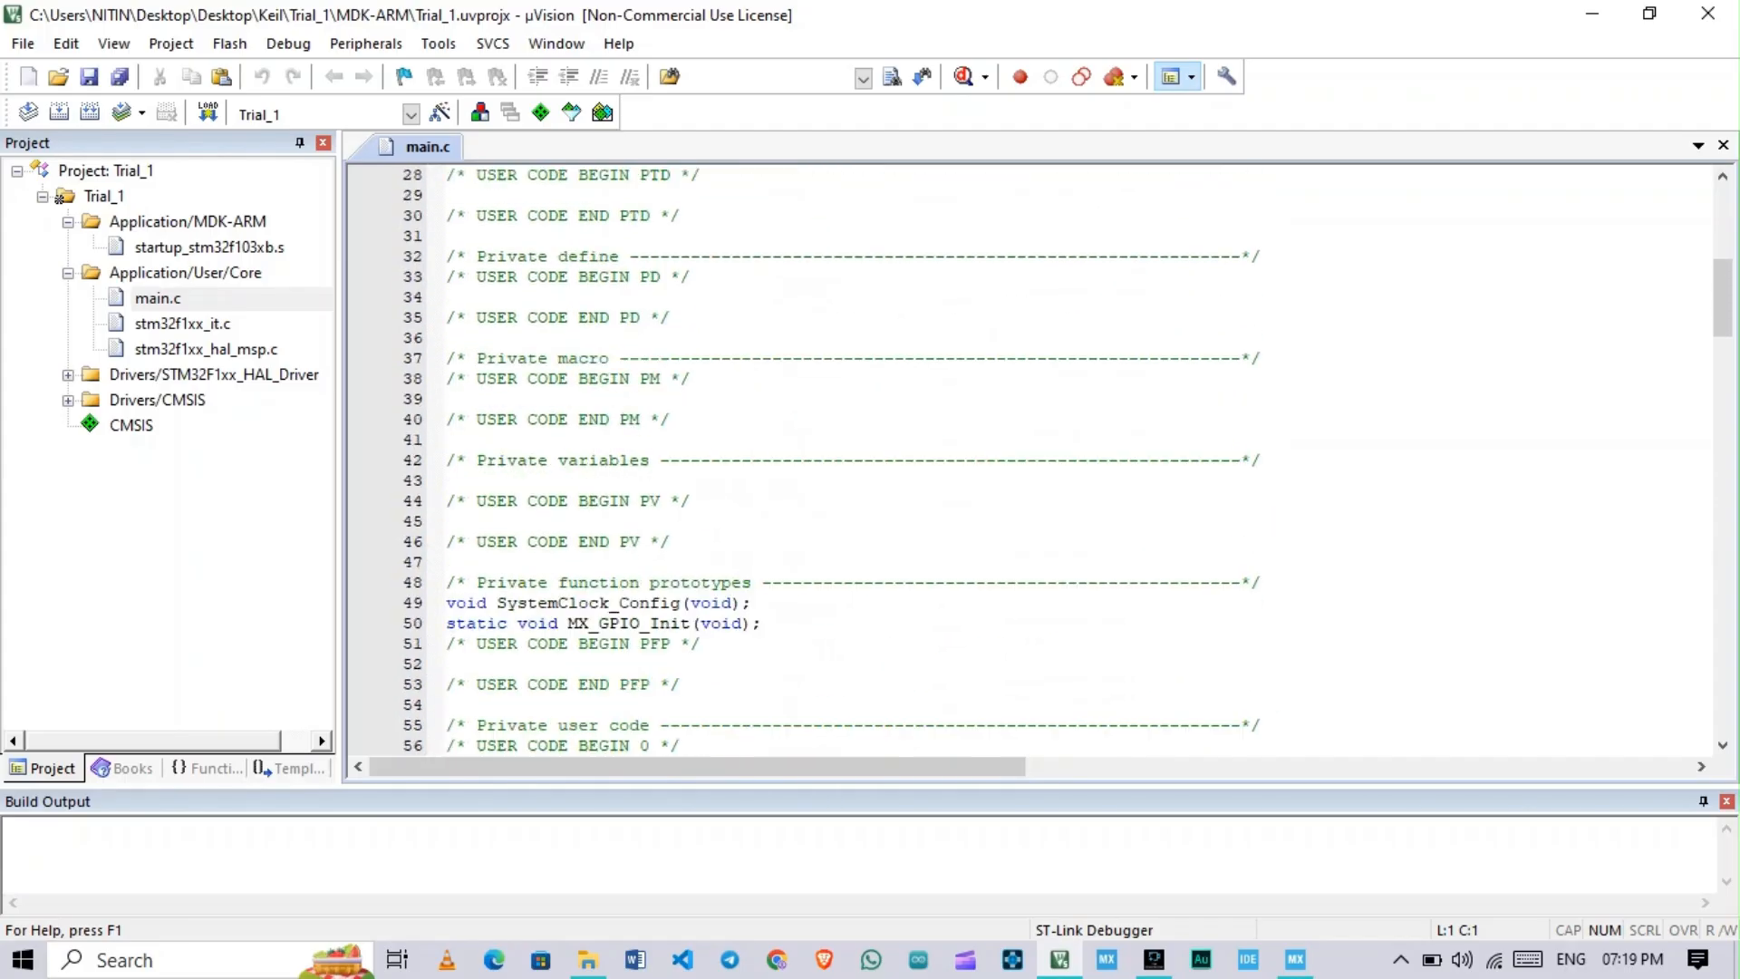
scroll(1034, 458, "up", 3)
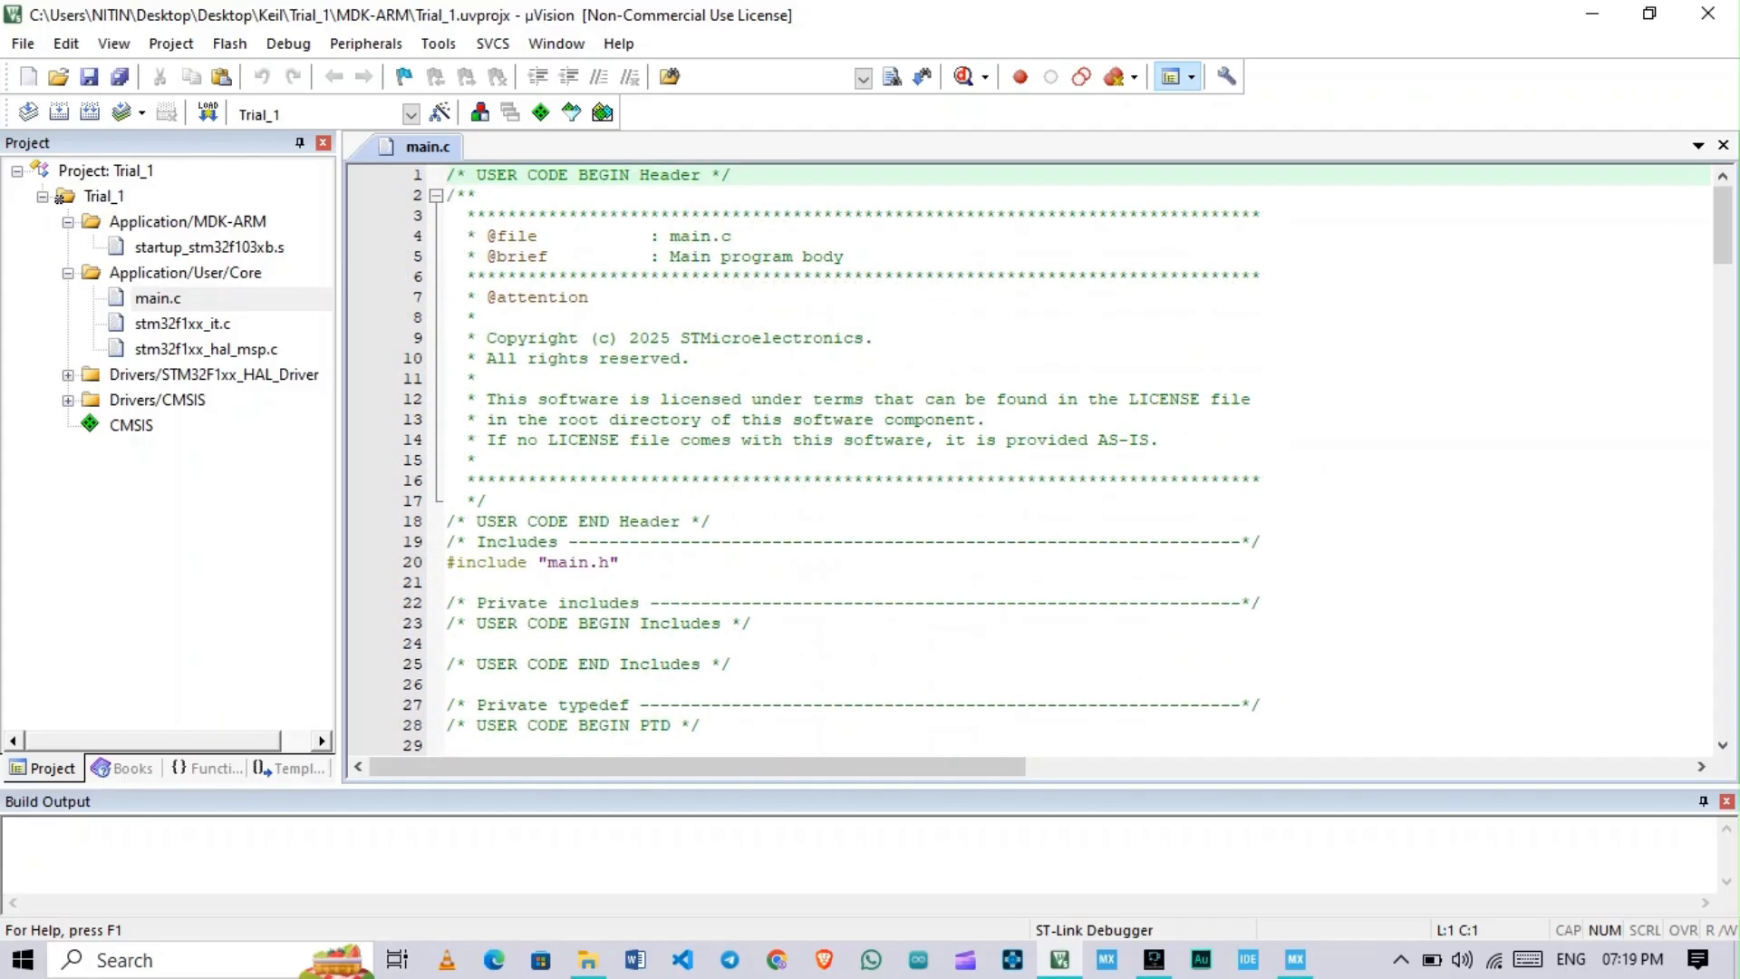